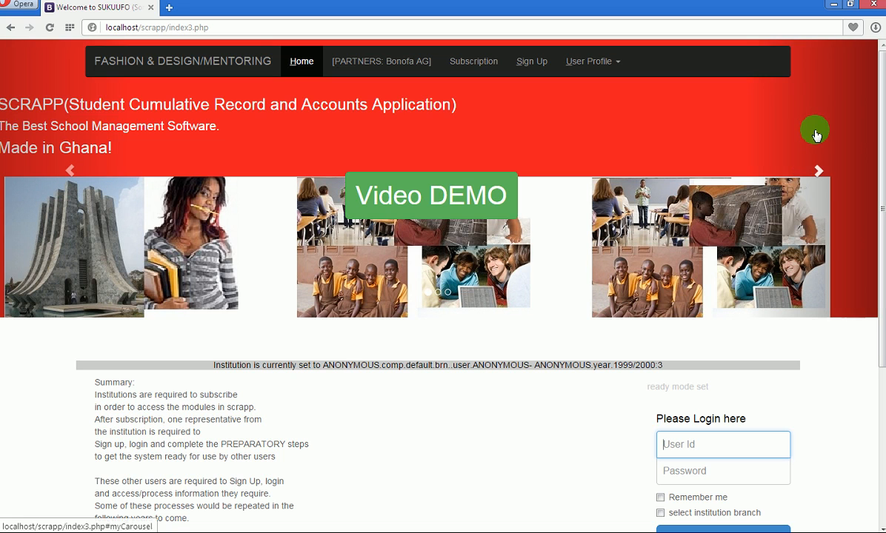
Scroll the login page and glance at the profile/module options list without choosing anything.
{"action": "left_click_drag", "start_coordinate": [881, 104], "coordinate": [879, 271]}
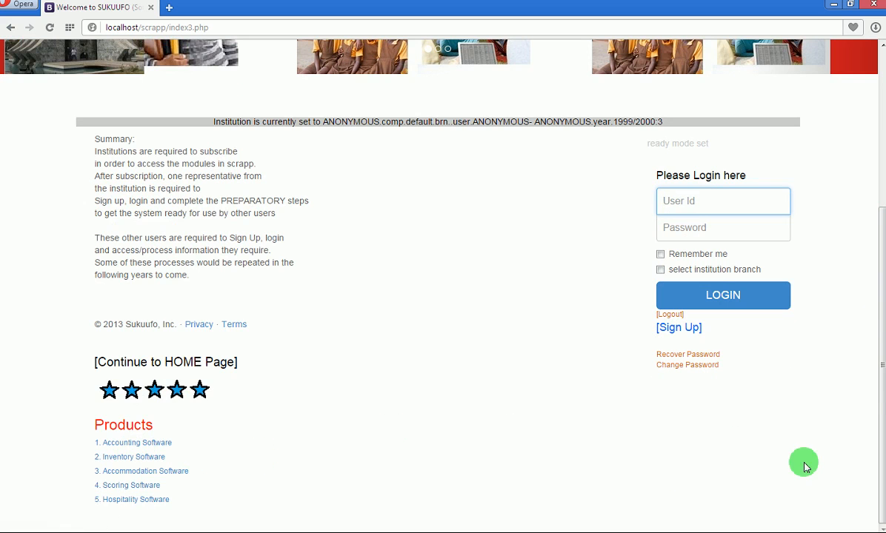
{"action": "left_click_drag", "start_coordinate": [880, 380], "coordinate": [881, 129]}
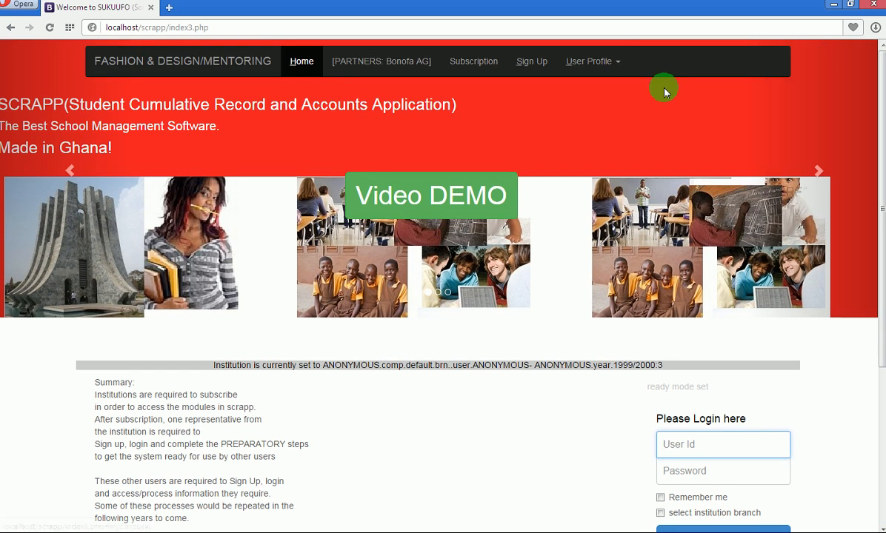
{"action": "left_click", "coordinate": [611, 61]}
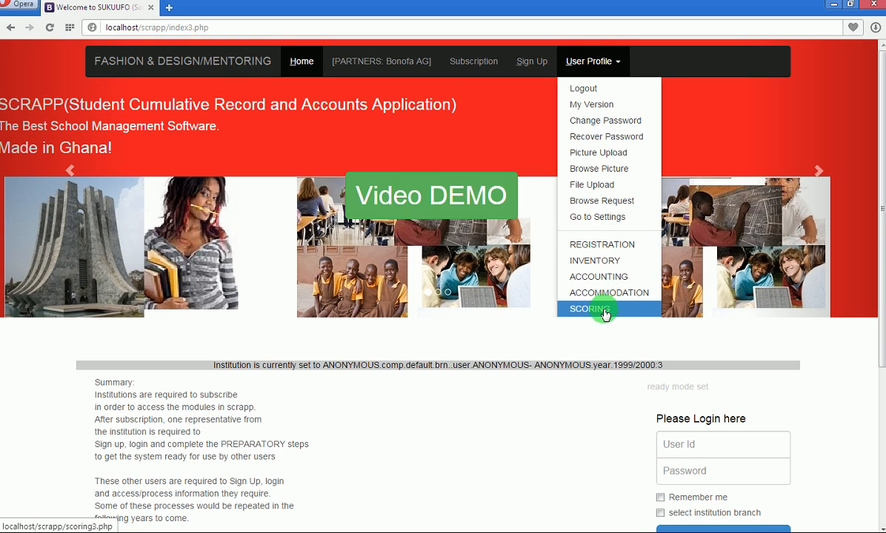
{"action": "left_click", "coordinate": [533, 439]}
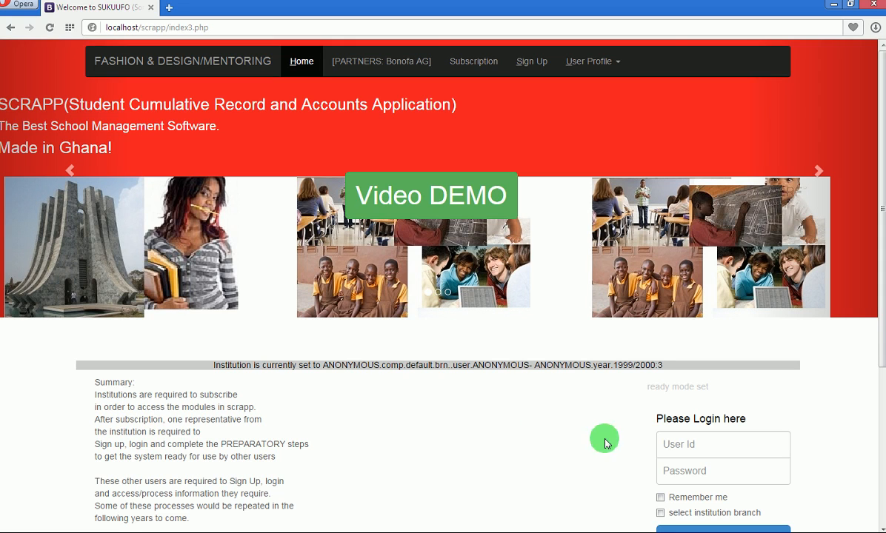
Log in with the administrator user id and password.
{"action": "left_click", "coordinate": [695, 444]}
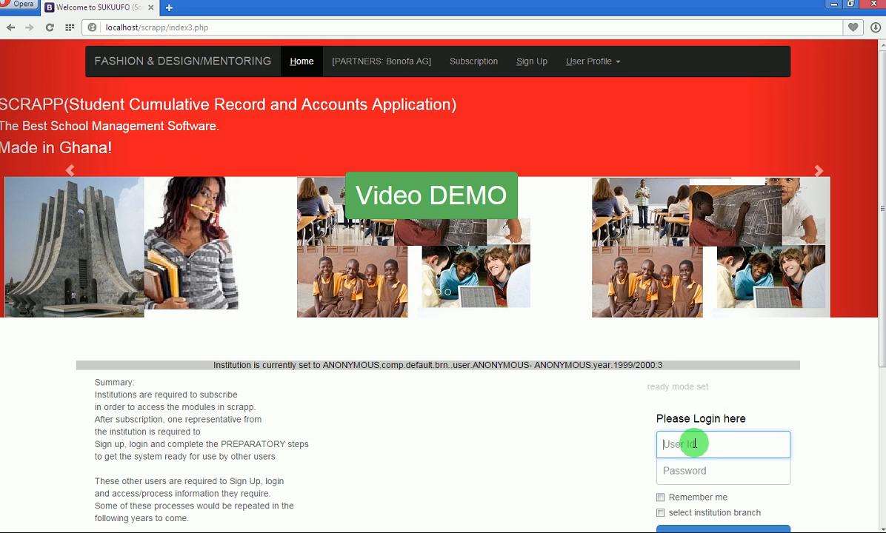
{"action": "type", "text": "ADMIN1"}
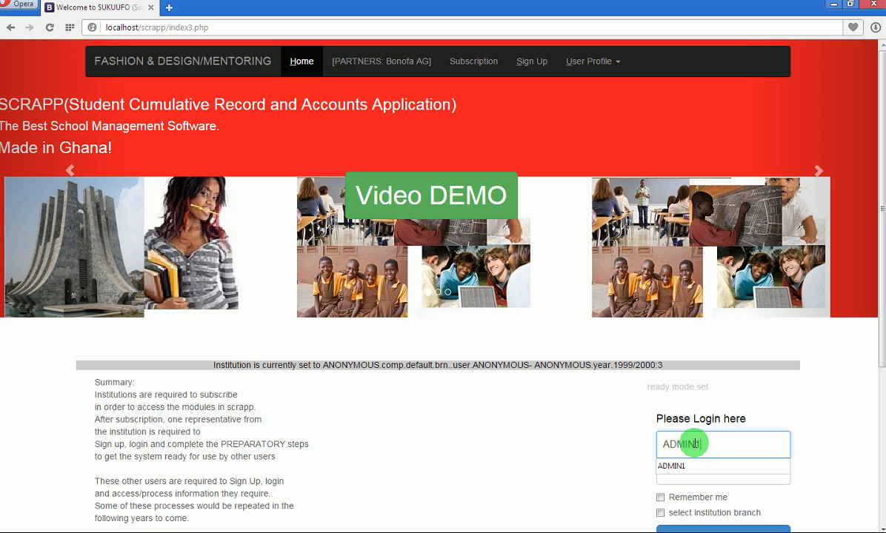
{"action": "key", "text": "Tab"}
{"action": "type", "text": "admin"}
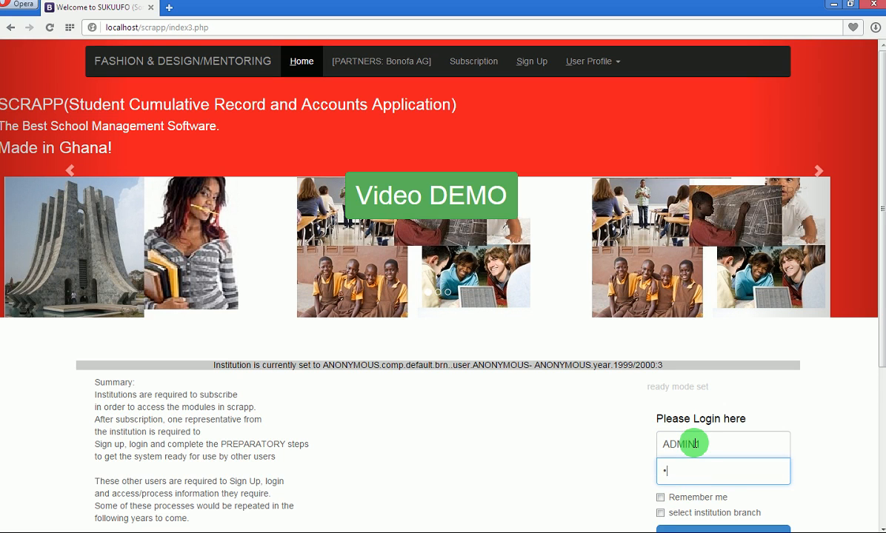
{"action": "type", "text": "1"}
{"action": "scroll", "coordinate": [815, 223], "scroll_direction": "down", "scroll_amount": 2}
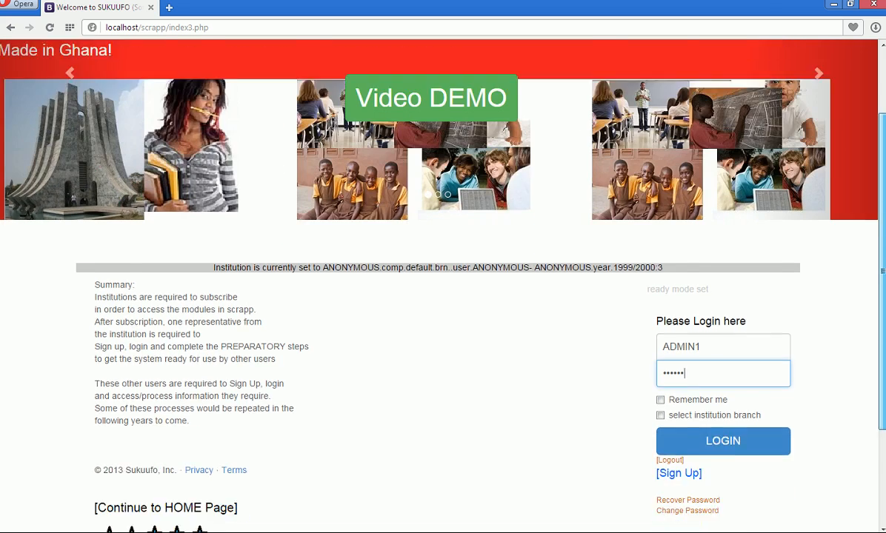
{"action": "left_click", "coordinate": [775, 388]}
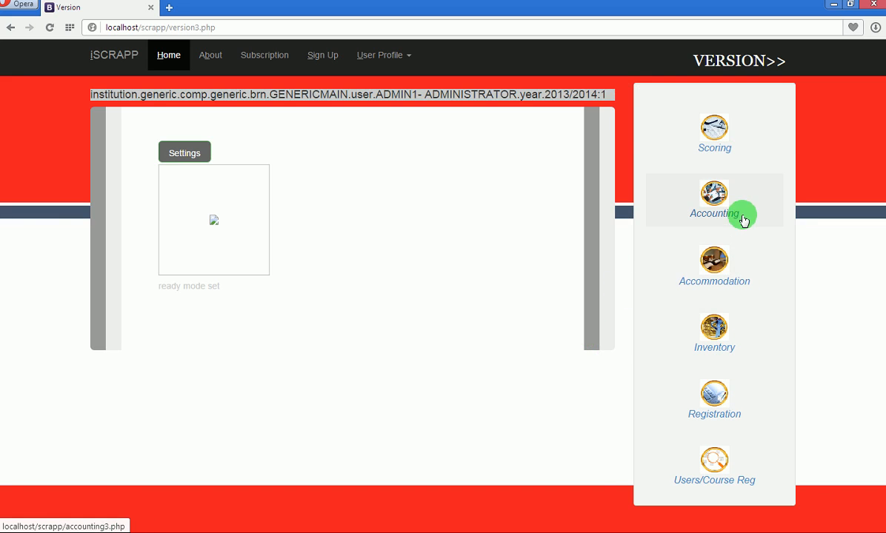
Open the Scoring module from the right-hand module panel.
{"action": "left_click", "coordinate": [715, 132]}
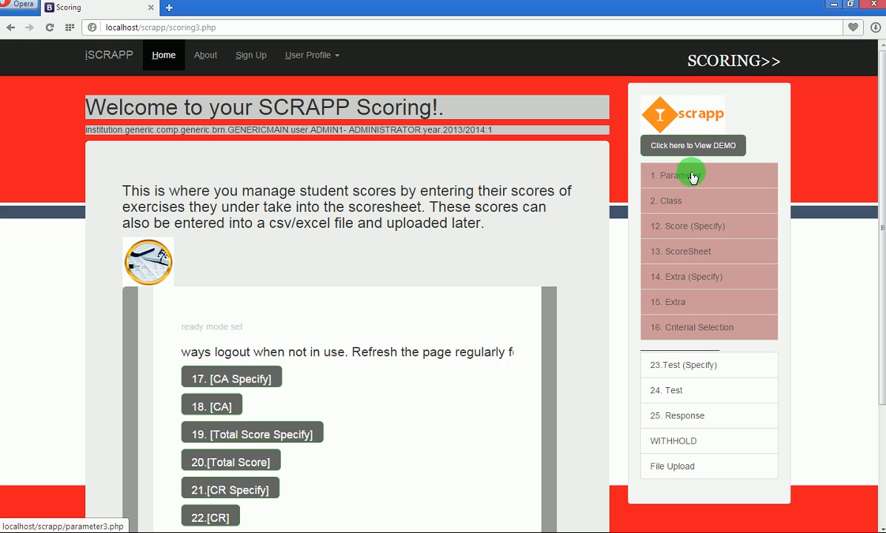
Open '1. Parameter' from the Scoring menu.
{"action": "left_click", "coordinate": [692, 179]}
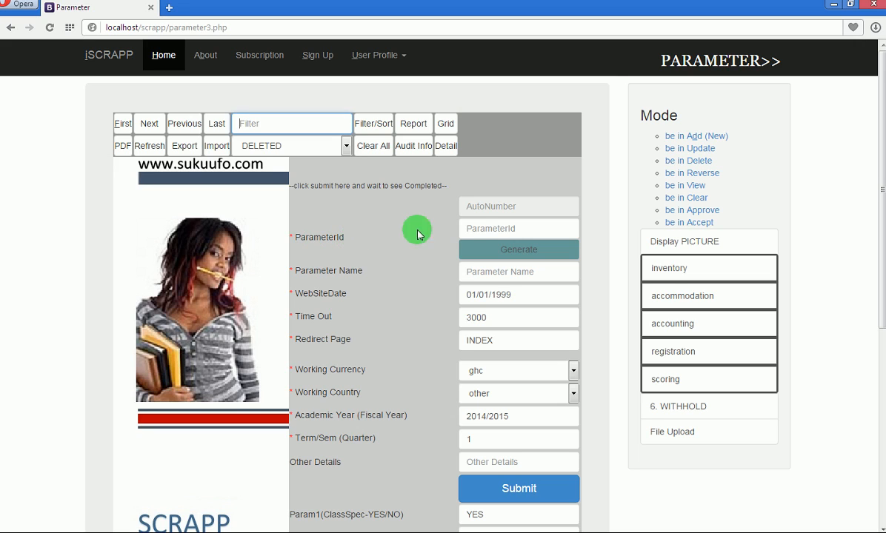
Generate parameter id PRM1882 and paste it into Parameter Name as well.
{"action": "left_click", "coordinate": [486, 229]}
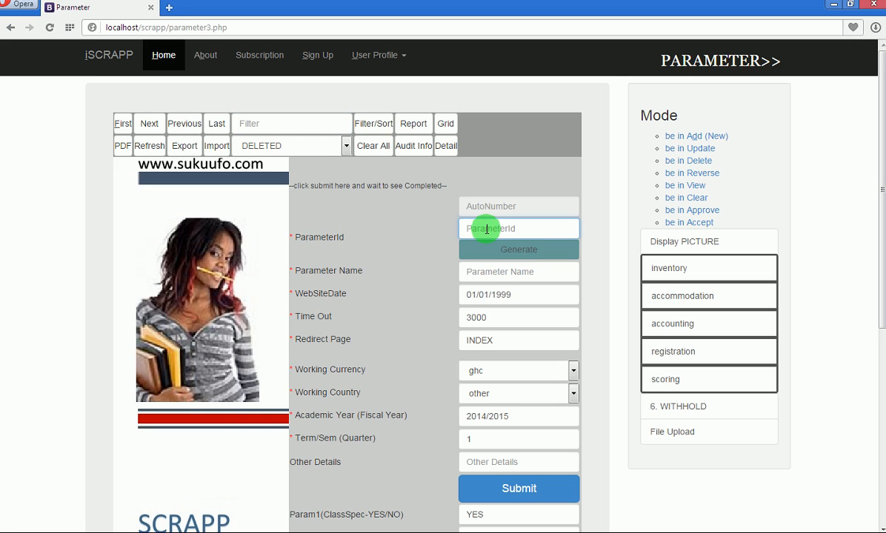
{"action": "left_click", "coordinate": [511, 250]}
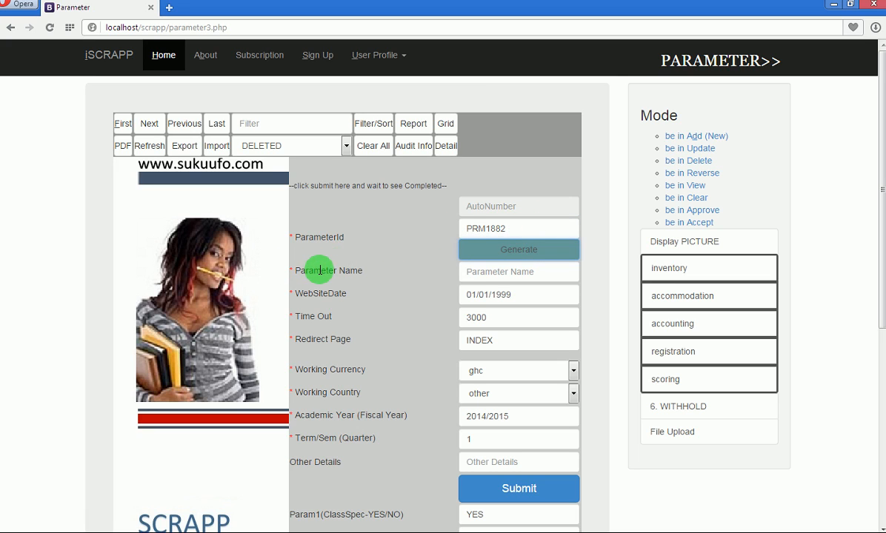
{"action": "left_click", "coordinate": [505, 271]}
{"action": "type", "text": "PRM1882"}
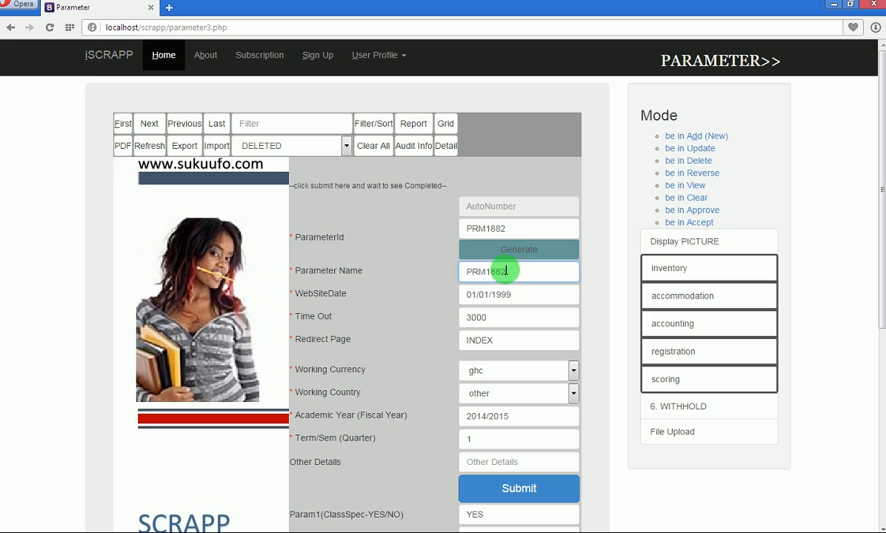
{"action": "left_click_drag", "start_coordinate": [527, 272], "coordinate": [478, 272]}
{"action": "left_click", "coordinate": [498, 225]}
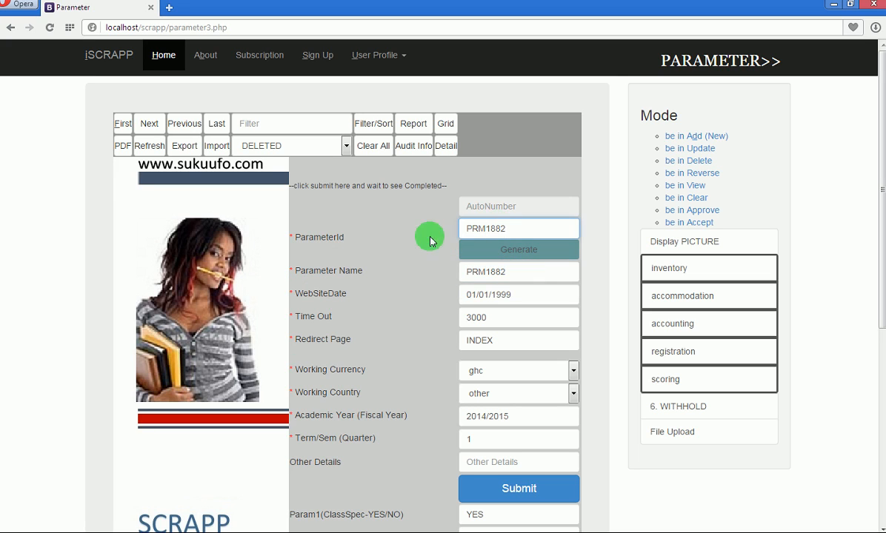
{"action": "left_click", "coordinate": [293, 295]}
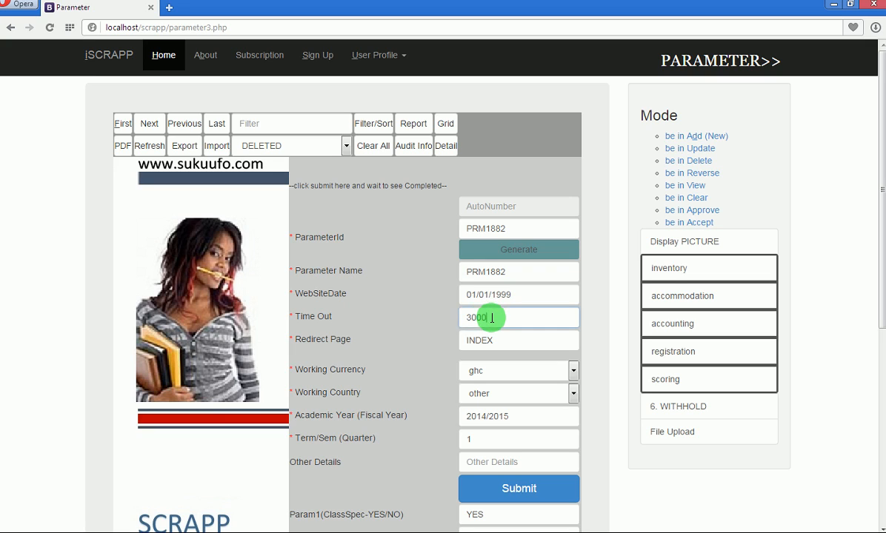
Check Time Out 3000 and Redirect Page INDEX, keeping ghc as the working currency.
{"action": "left_click_drag", "start_coordinate": [493, 316], "coordinate": [441, 319]}
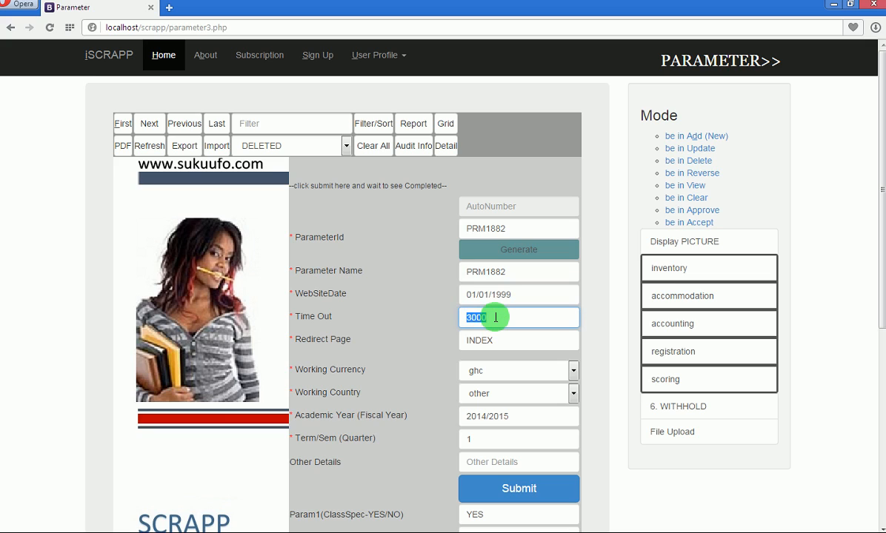
{"action": "left_click", "coordinate": [449, 319]}
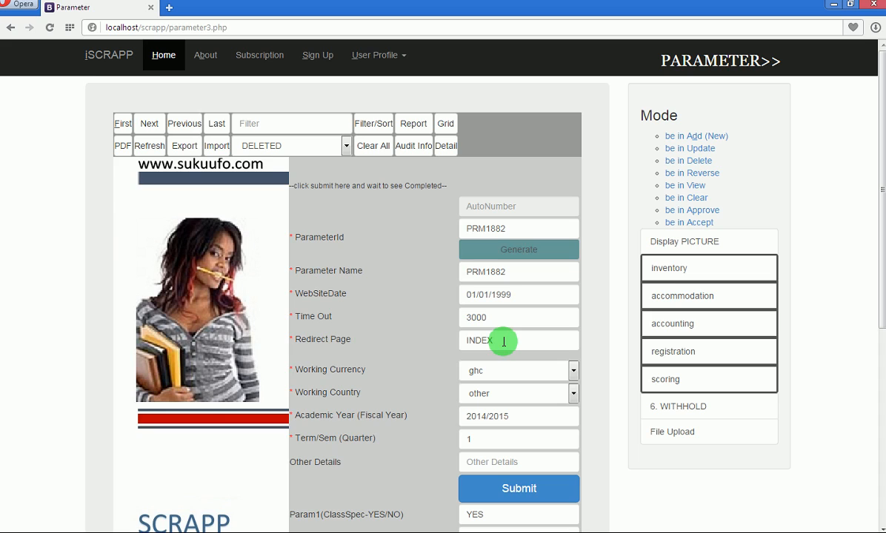
{"action": "left_click_drag", "start_coordinate": [504, 342], "coordinate": [451, 340]}
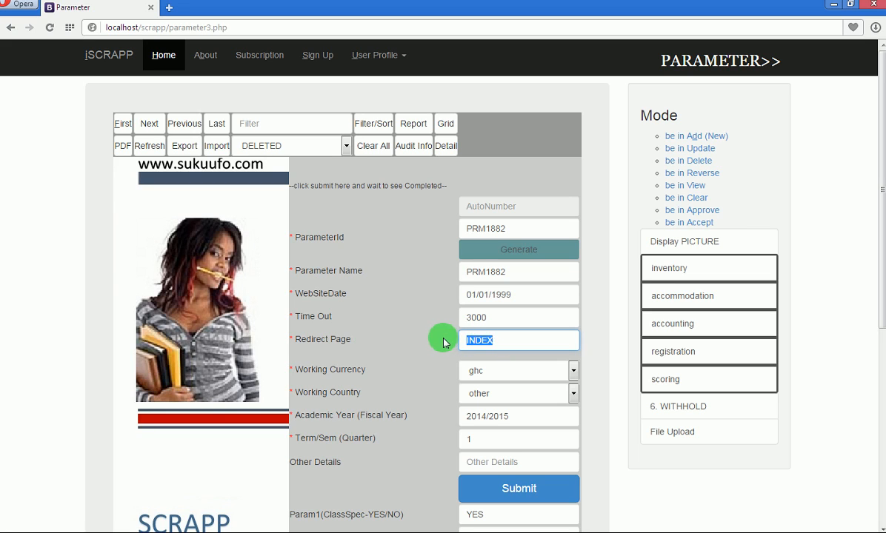
{"action": "left_click", "coordinate": [443, 343]}
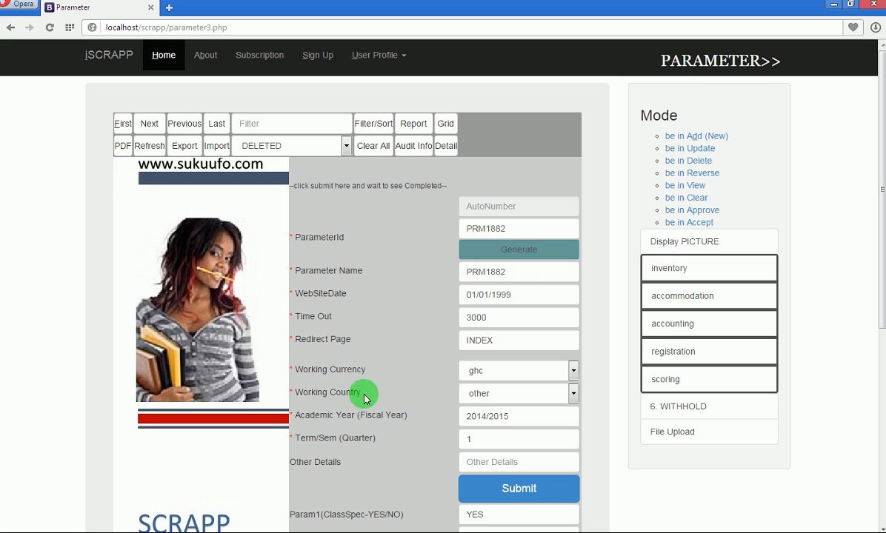
{"action": "left_click", "coordinate": [569, 372]}
{"action": "left_click", "coordinate": [571, 381]}
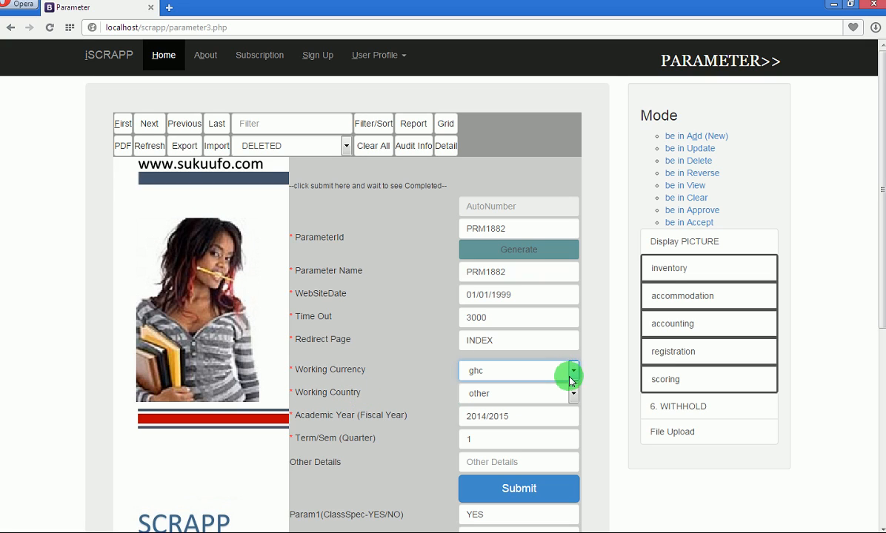
Set Working Country to gh and move into the Term/Sem (Quarter) field.
{"action": "left_click", "coordinate": [573, 395]}
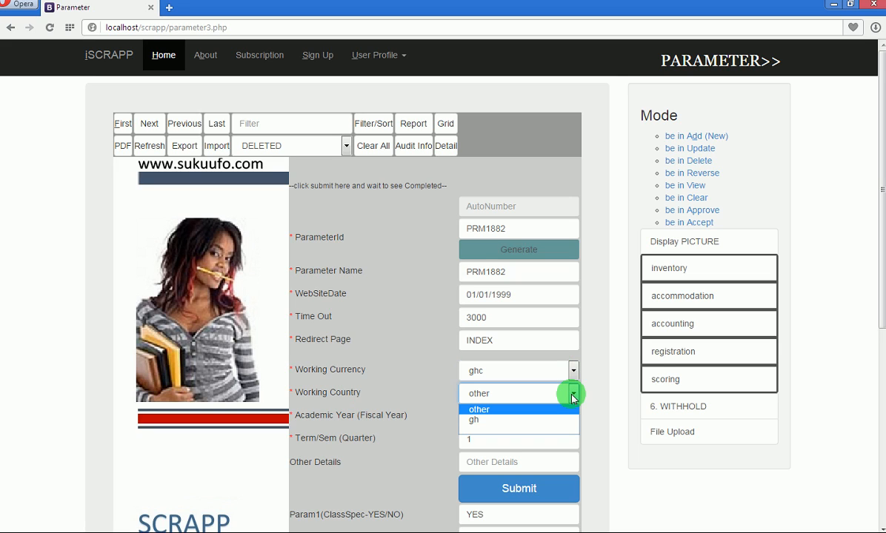
{"action": "left_click", "coordinate": [531, 421]}
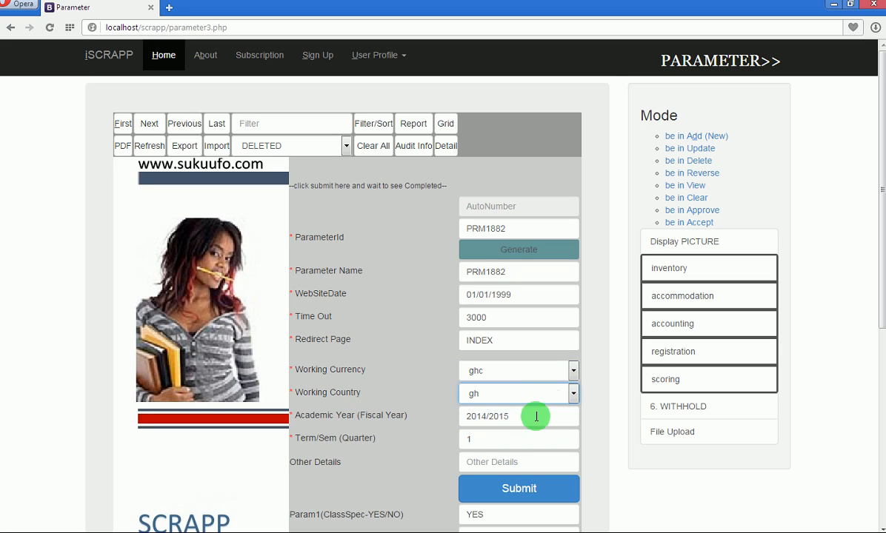
{"action": "left_click", "coordinate": [574, 396]}
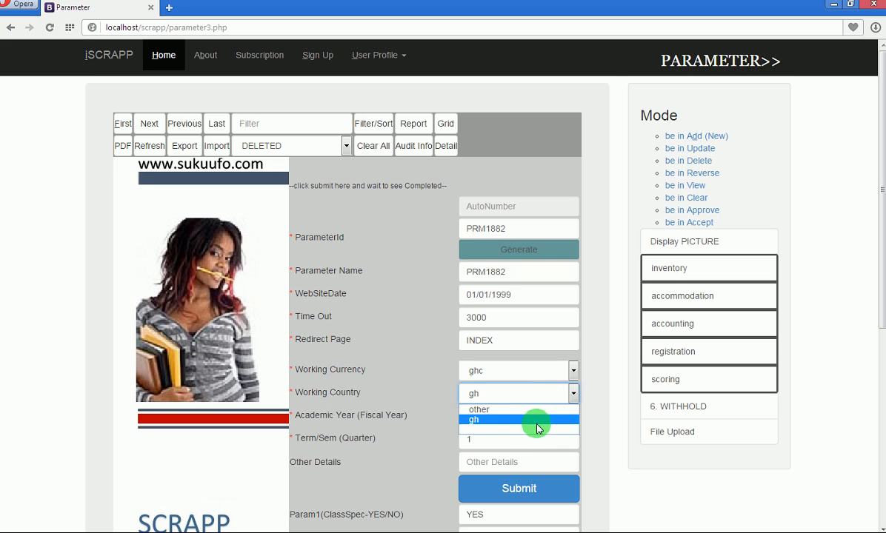
{"action": "left_click", "coordinate": [566, 395]}
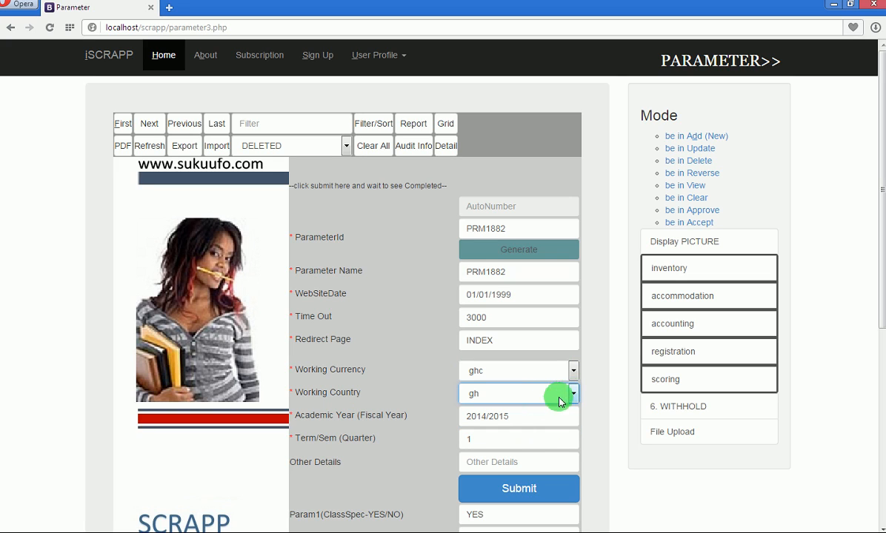
{"action": "left_click", "coordinate": [573, 400]}
{"action": "left_click", "coordinate": [573, 399]}
{"action": "left_click", "coordinate": [573, 400]}
{"action": "left_click", "coordinate": [573, 399]}
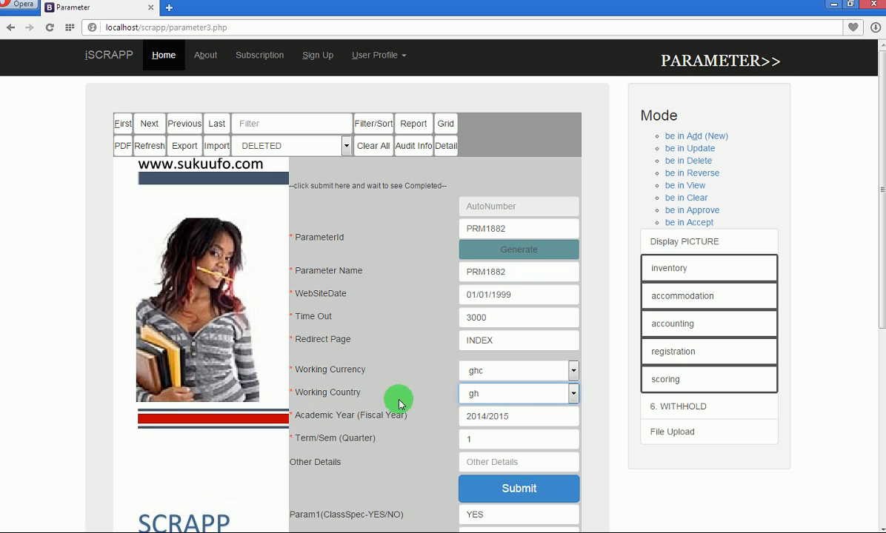
{"action": "left_click", "coordinate": [295, 416]}
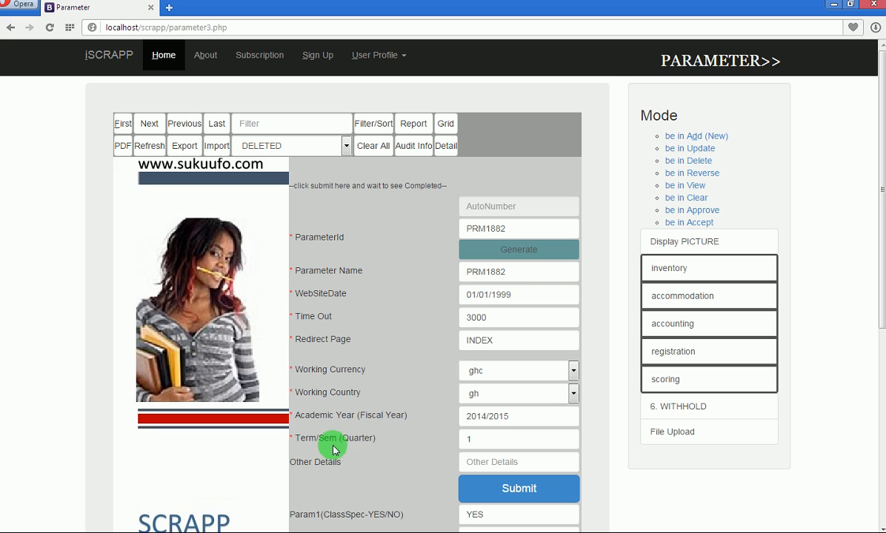
{"action": "left_click", "coordinate": [477, 438]}
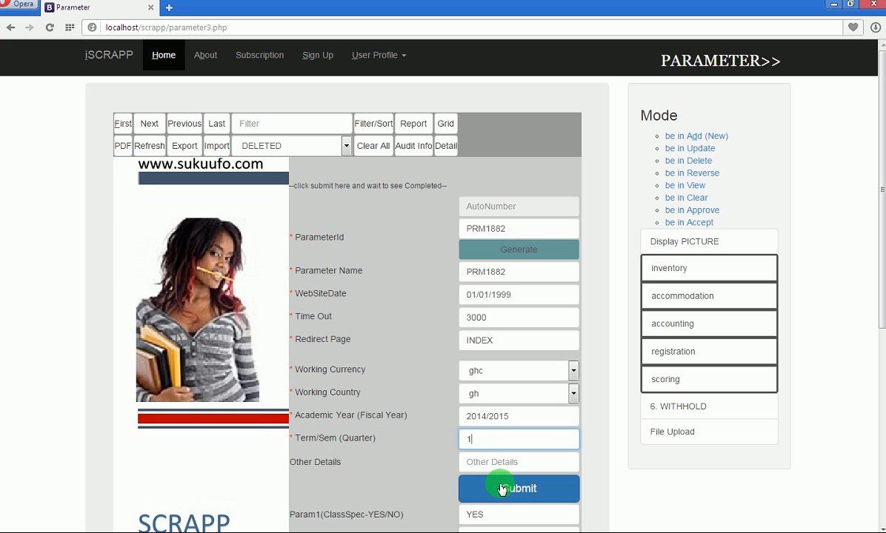
{"action": "left_click_drag", "start_coordinate": [883, 235], "coordinate": [883, 383]}
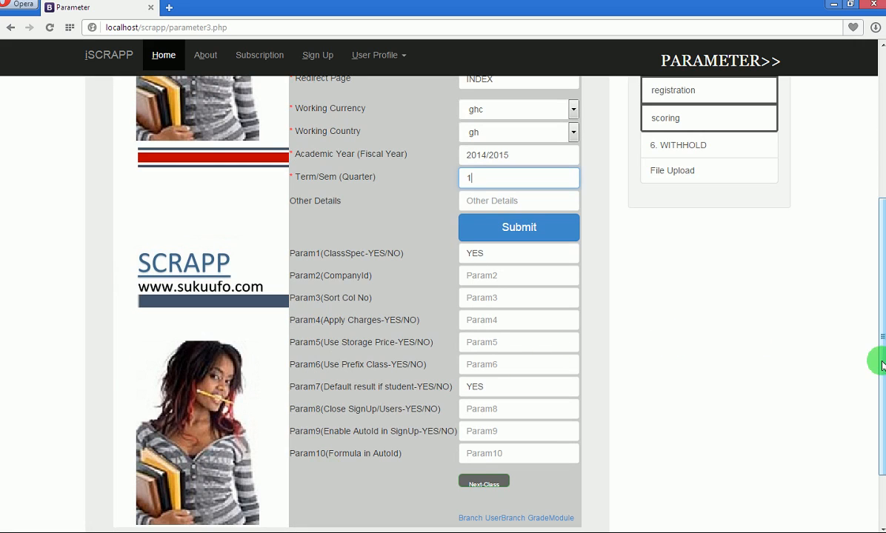
{"action": "double_click", "coordinate": [480, 252]}
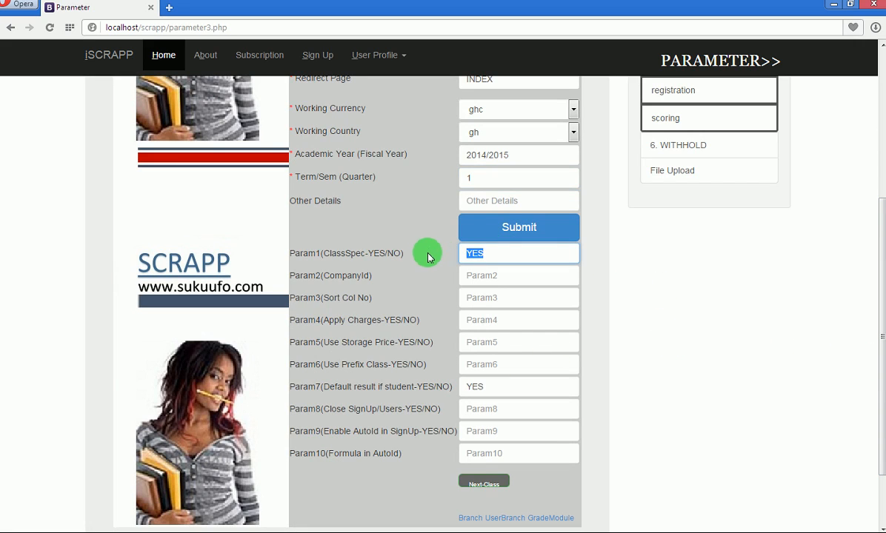
{"action": "left_click", "coordinate": [475, 386]}
{"action": "double_click", "coordinate": [475, 386]}
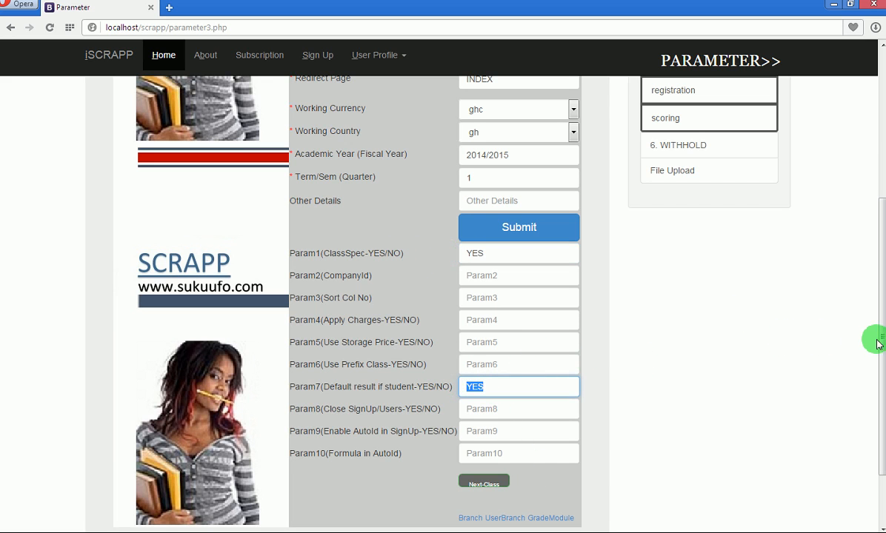
{"action": "left_click_drag", "start_coordinate": [880, 341], "coordinate": [878, 162]}
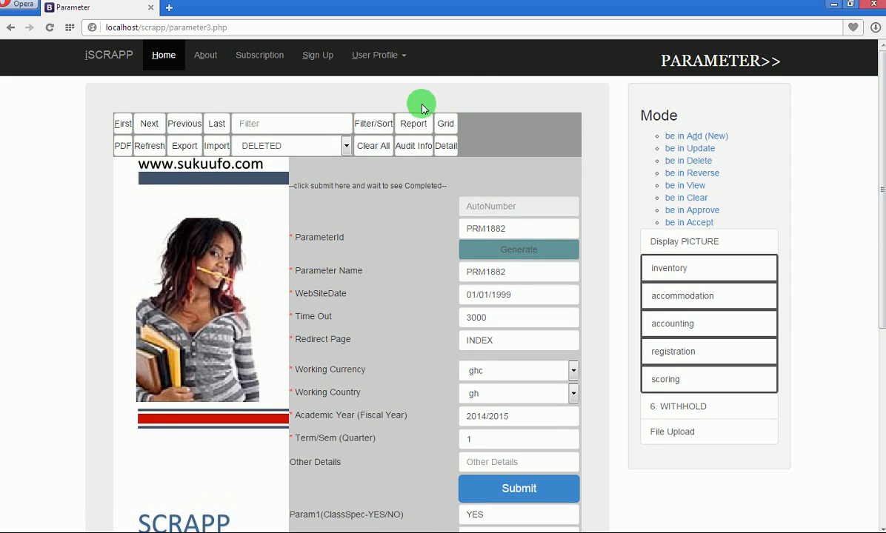
Open the parameter records report and highlight the ghc working currency value.
{"action": "left_click", "coordinate": [412, 127]}
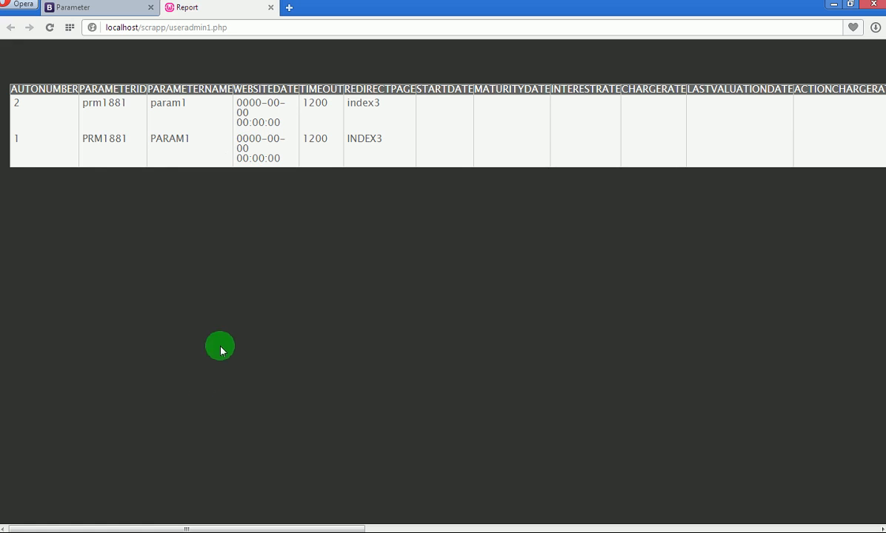
{"action": "left_click_drag", "start_coordinate": [162, 528], "coordinate": [391, 529]}
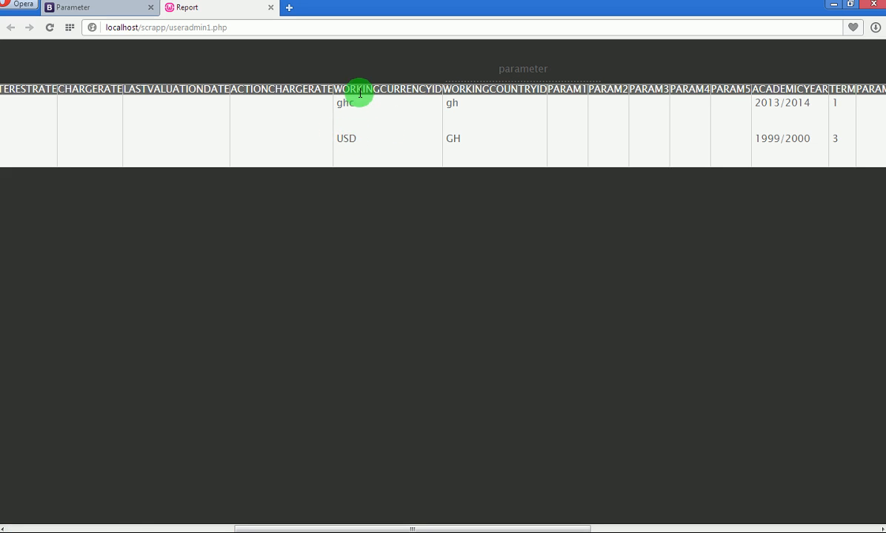
{"action": "left_click_drag", "start_coordinate": [337, 102], "coordinate": [356, 103]}
{"action": "left_click", "coordinate": [459, 134]}
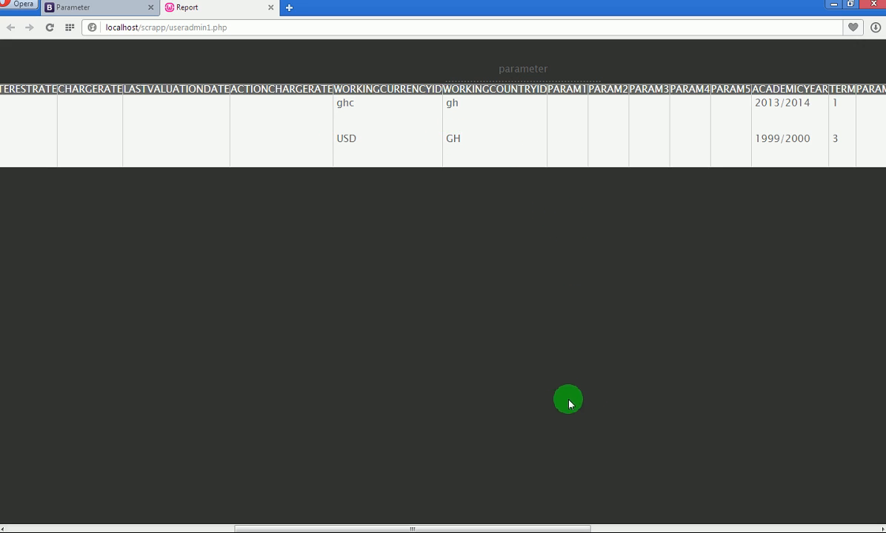
Highlight the academic years 1999/2000 and 2013/2014 and the first record's term 1.
{"action": "left_click_drag", "start_coordinate": [567, 527], "coordinate": [626, 524]}
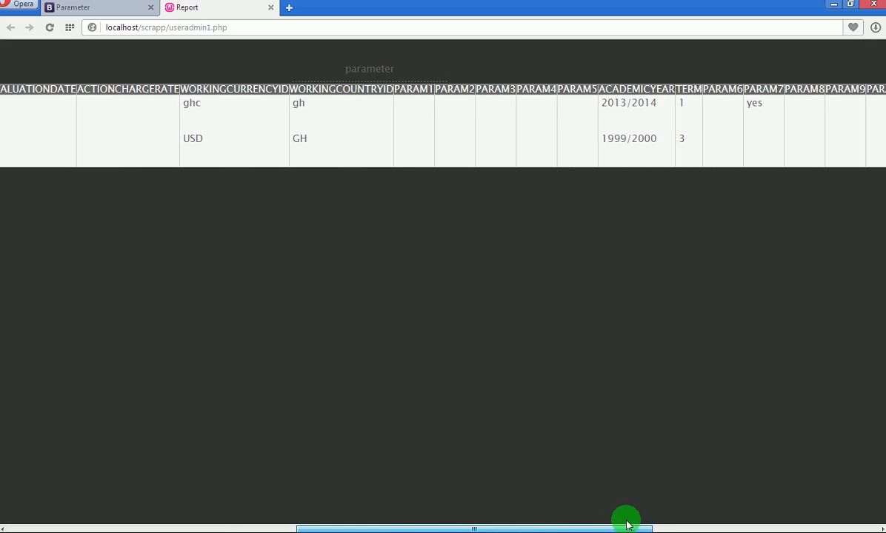
{"action": "left_click_drag", "start_coordinate": [658, 138], "coordinate": [597, 140]}
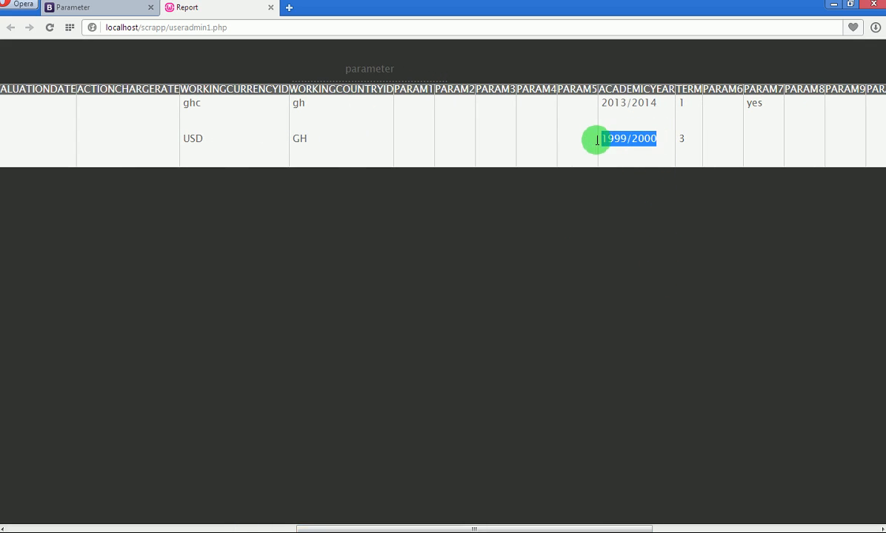
{"action": "left_click", "coordinate": [650, 138]}
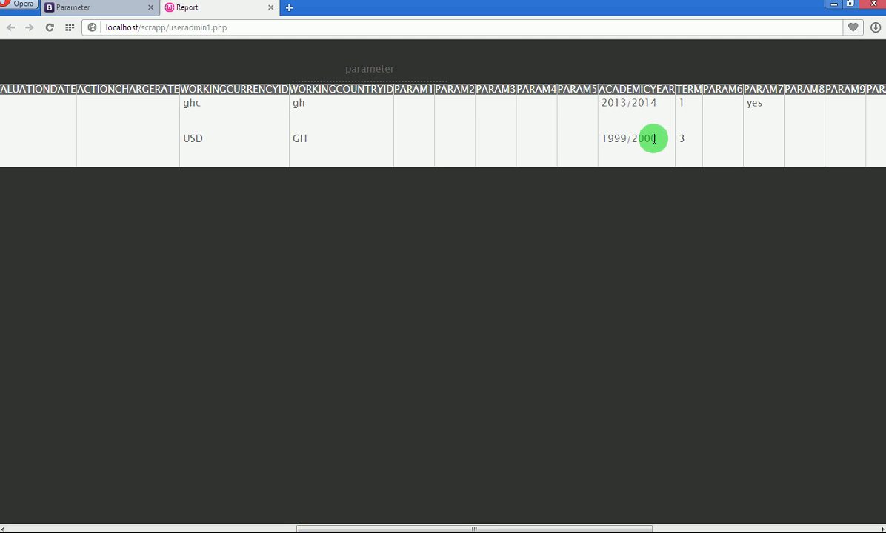
{"action": "left_click_drag", "start_coordinate": [660, 105], "coordinate": [598, 99]}
{"action": "left_click", "coordinate": [653, 101]}
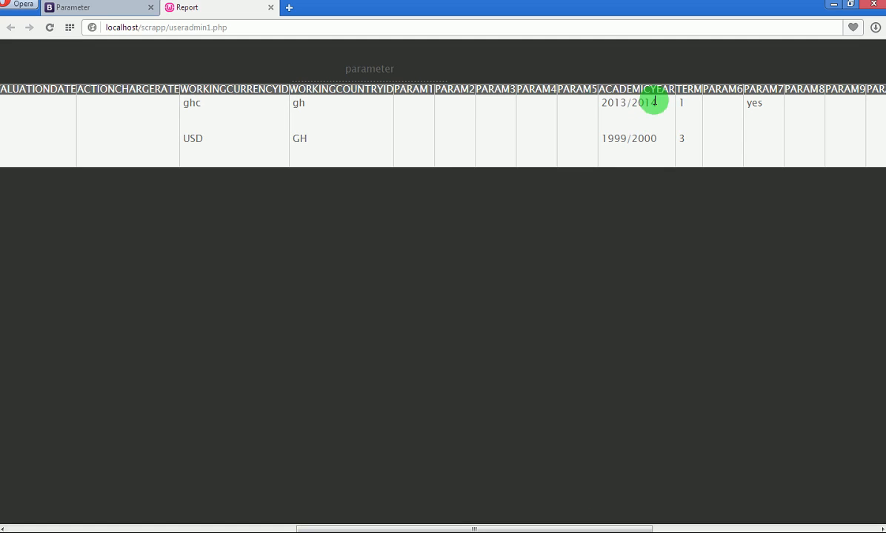
{"action": "double_click", "coordinate": [681, 102]}
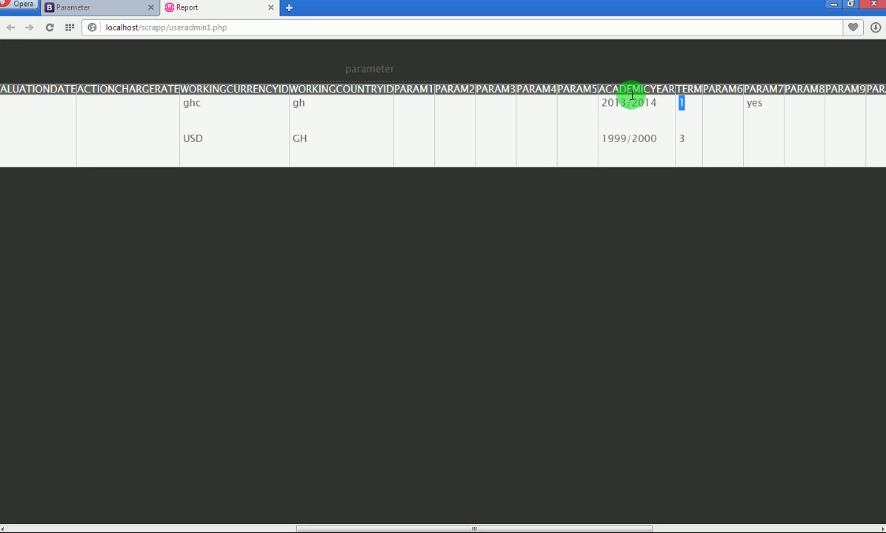
{"action": "left_click_drag", "start_coordinate": [478, 528], "coordinate": [129, 528]}
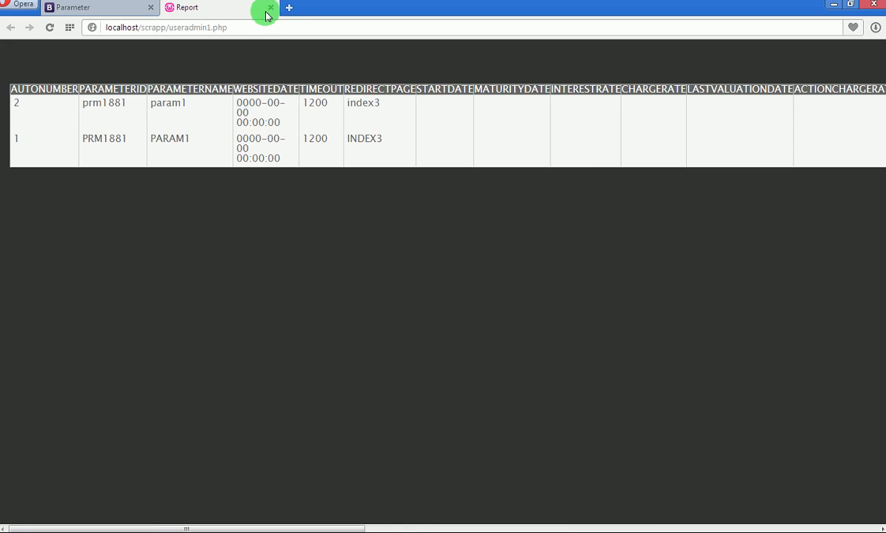
Close the report, switch to update mode and load the first record prm1881.
{"action": "left_click", "coordinate": [268, 9]}
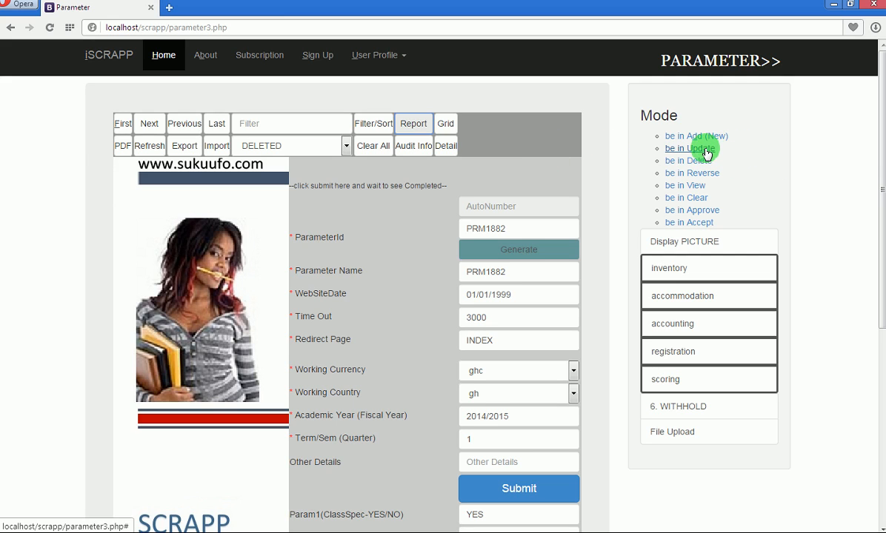
{"action": "left_click", "coordinate": [704, 149]}
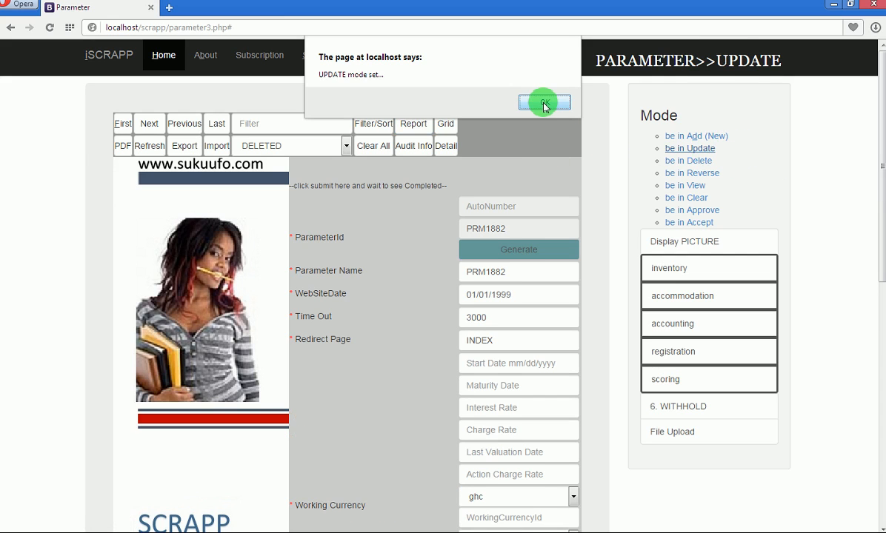
{"action": "left_click", "coordinate": [530, 102]}
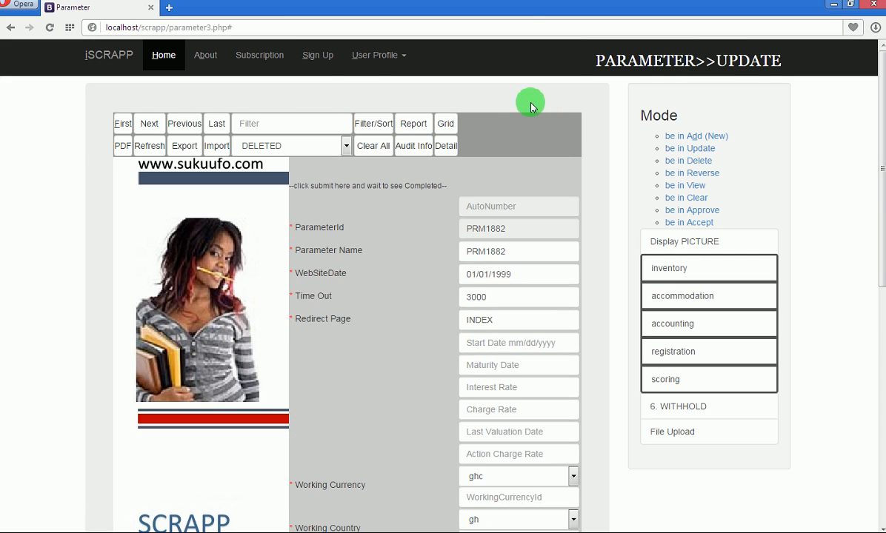
{"action": "left_click", "coordinate": [122, 128]}
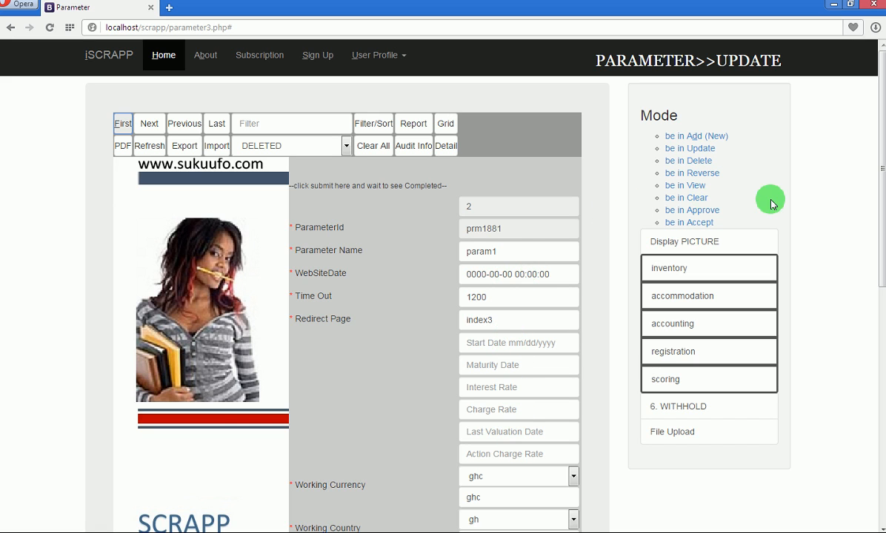
Clear and retype the record's Academic Year value, then move to Term/Sem (Quarter).
{"action": "left_click_drag", "start_coordinate": [881, 184], "coordinate": [881, 257]}
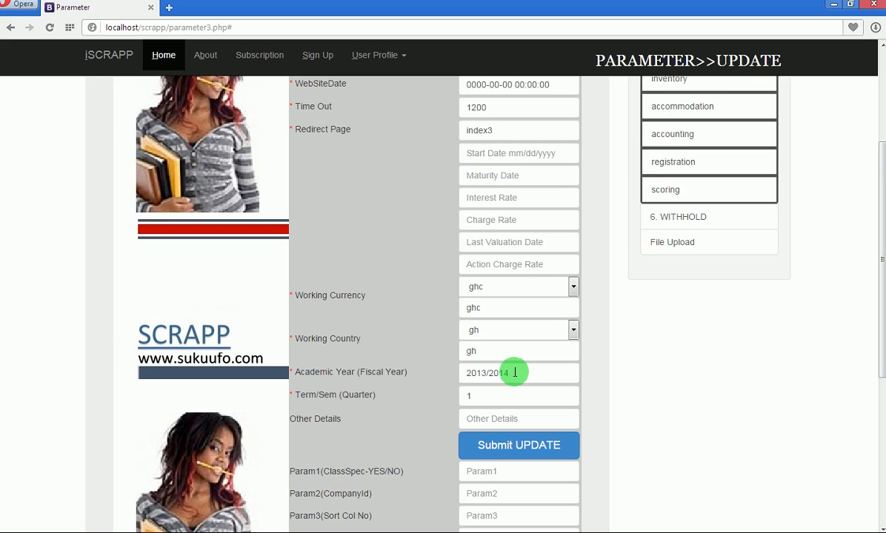
{"action": "left_click_drag", "start_coordinate": [515, 373], "coordinate": [455, 371]}
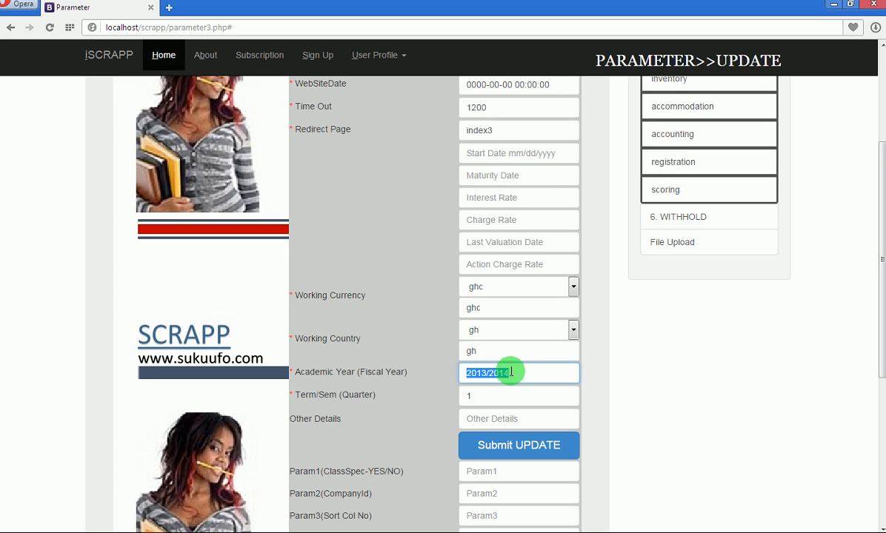
{"action": "key", "text": "BackSpace"}
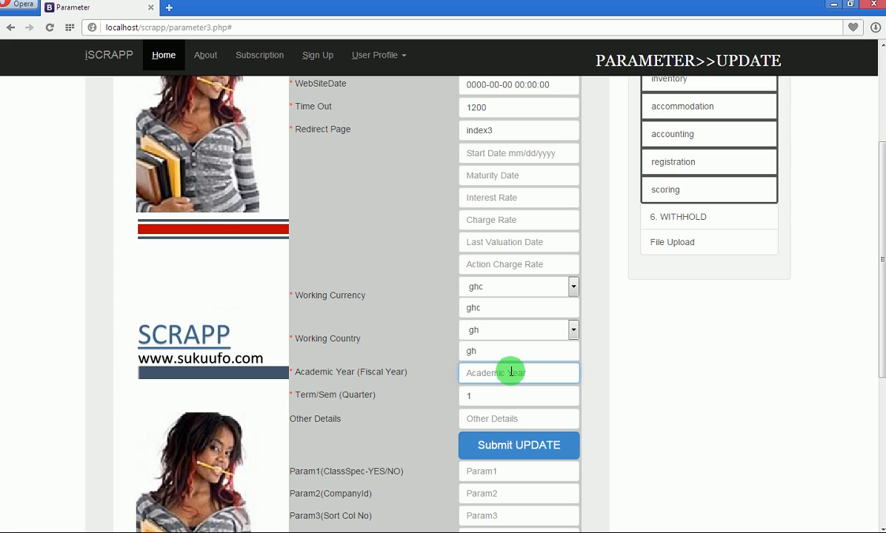
{"action": "type", "text": "2014/201"}
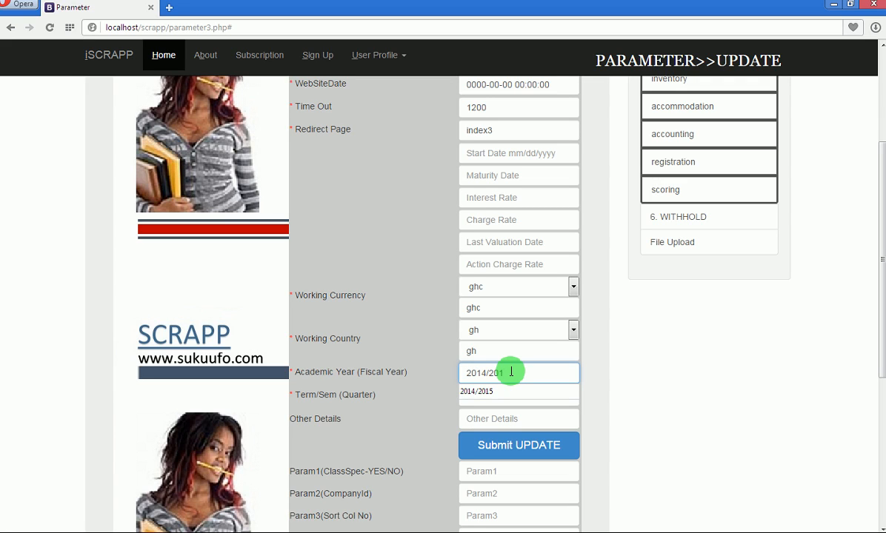
{"action": "key", "text": "BackSpace"}
{"action": "key", "text": "BackSpace"}
{"action": "key", "text": "BackSpace"}
{"action": "key", "text": "BackSpace"}
{"action": "key", "text": "BackSpace"}
{"action": "type", "text": "3/2014"}
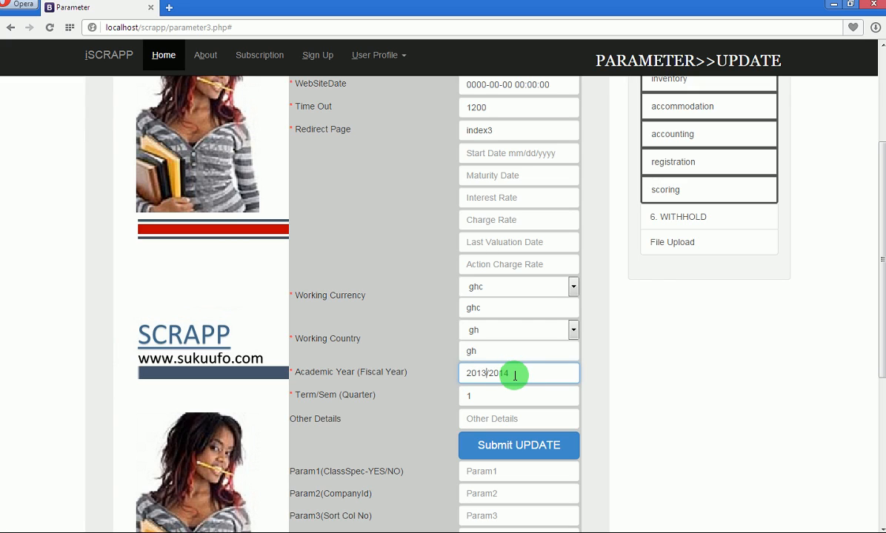
{"action": "left_click", "coordinate": [505, 401]}
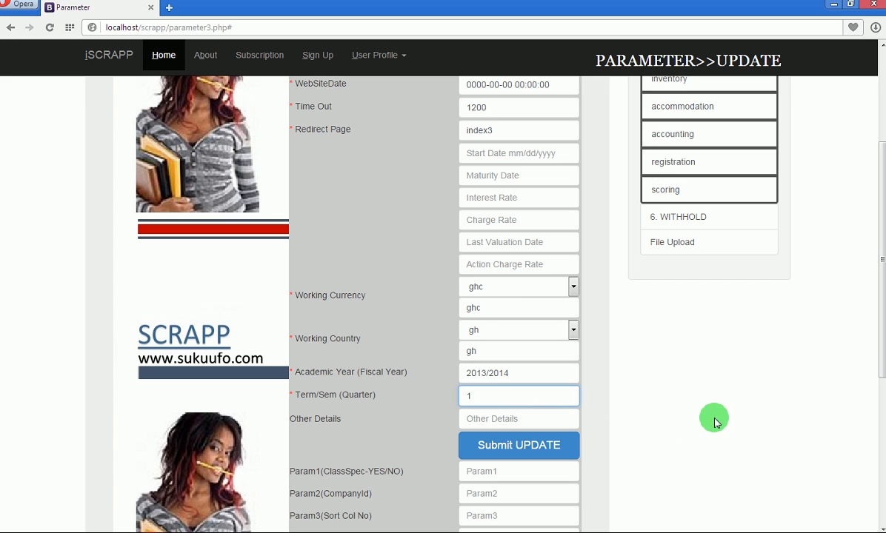
{"action": "left_click_drag", "start_coordinate": [880, 280], "coordinate": [882, 406]}
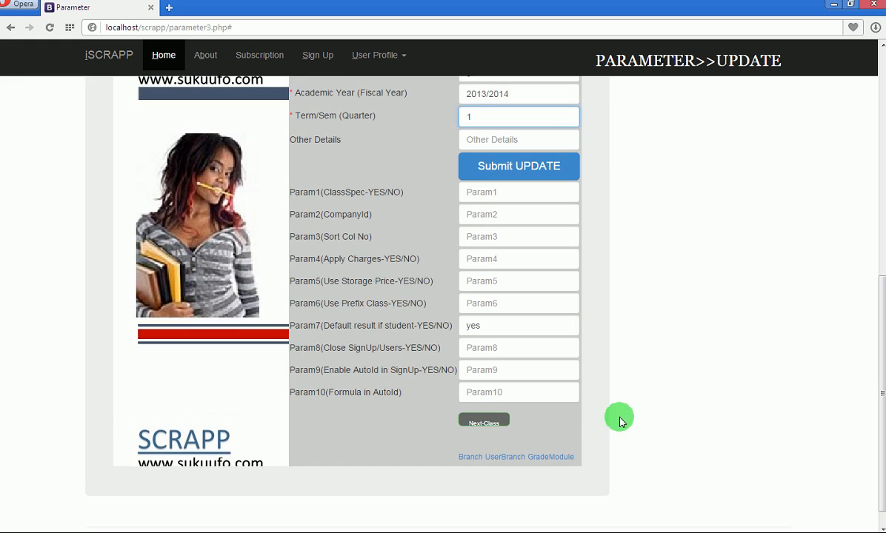
On the Class form, enter class id cs1 and class name computerscience1.
{"action": "left_click", "coordinate": [485, 424]}
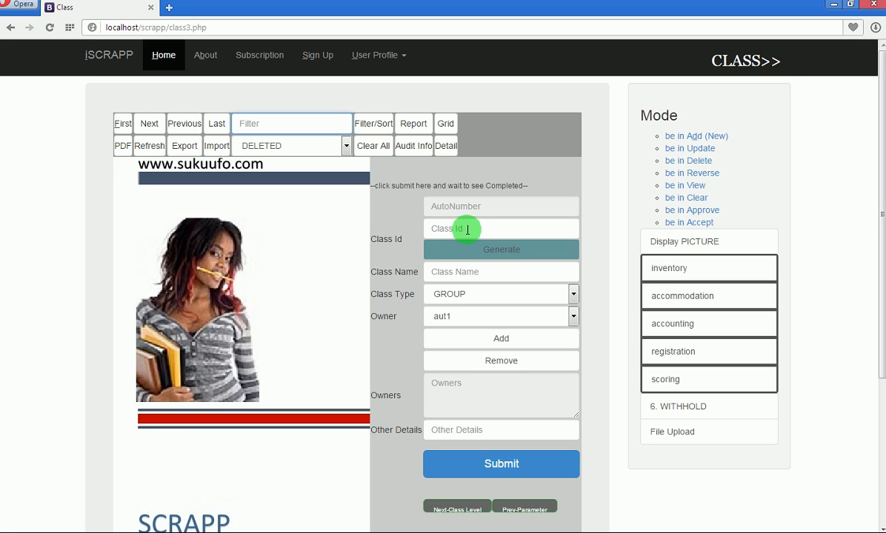
{"action": "left_click", "coordinate": [467, 230]}
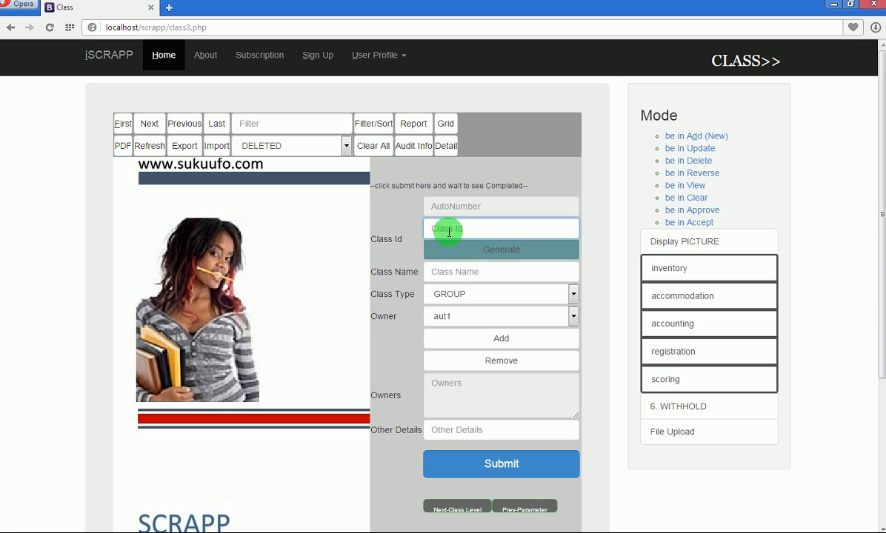
{"action": "type", "text": "cs"}
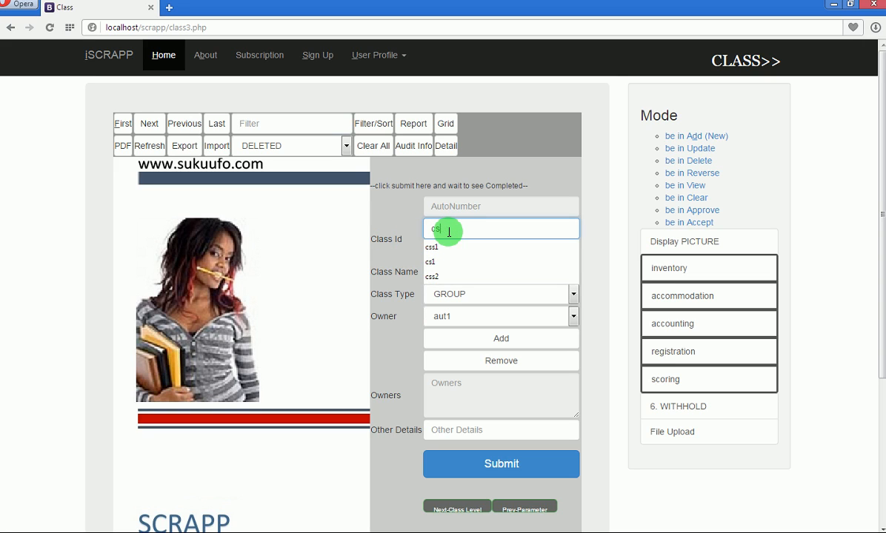
{"action": "type", "text": "1"}
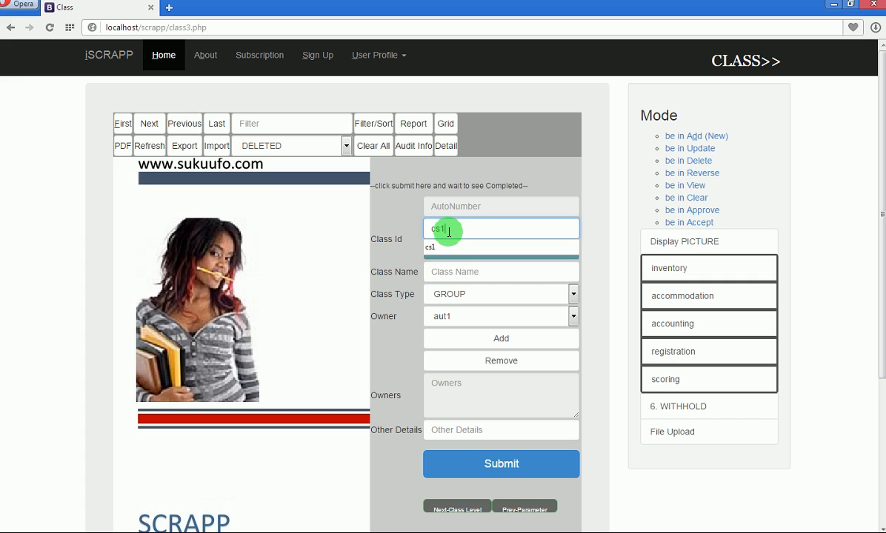
{"action": "left_click", "coordinate": [509, 249]}
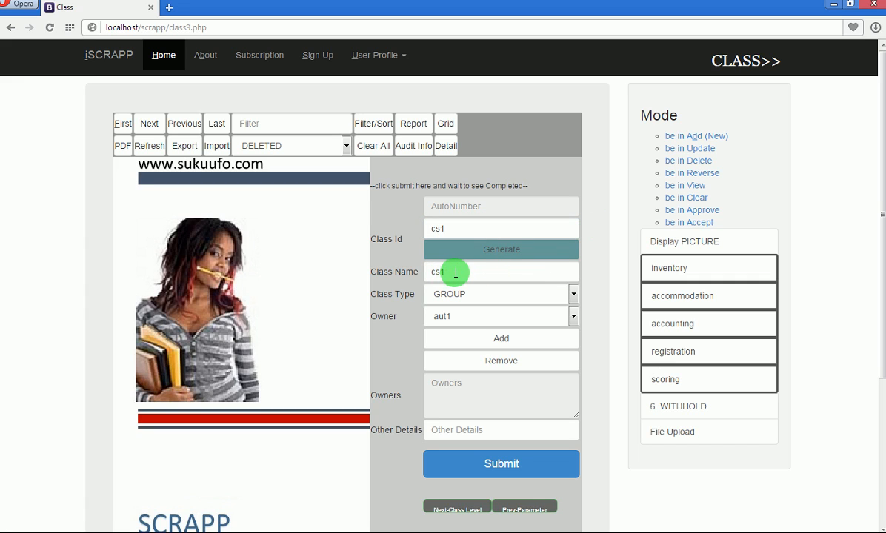
{"action": "left_click_drag", "start_coordinate": [456, 273], "coordinate": [409, 271]}
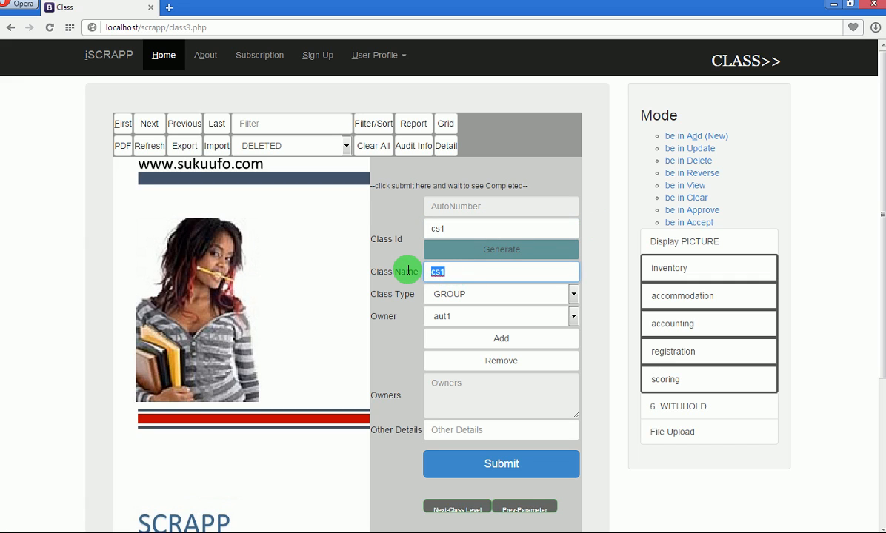
{"action": "type", "text": "compu"}
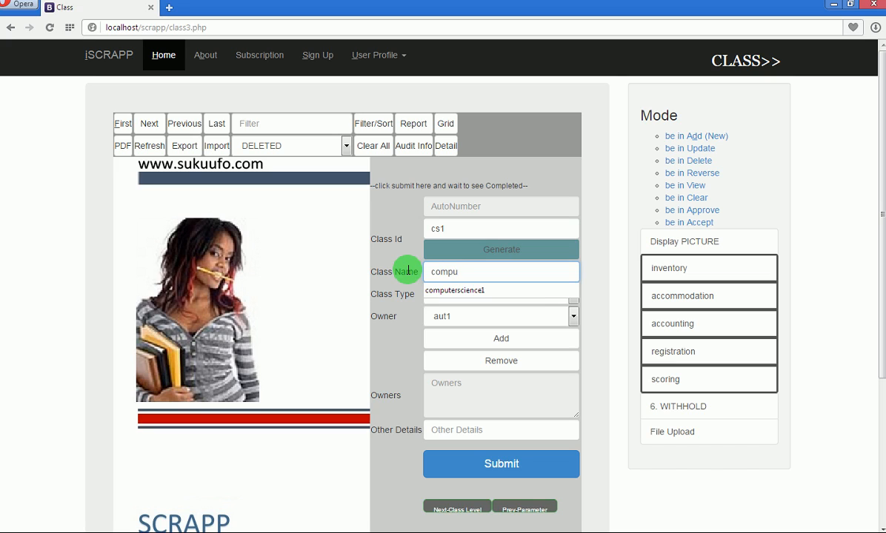
{"action": "left_click", "coordinate": [450, 291]}
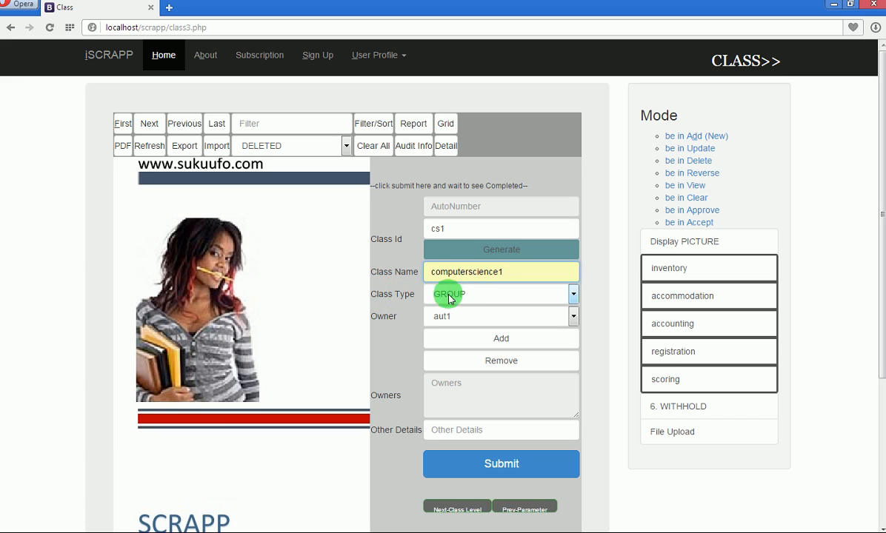
{"action": "left_click", "coordinate": [500, 297]}
Keep class type GROUP and add the chosen generic owner account to the Owners list.
{"action": "left_click", "coordinate": [517, 310]}
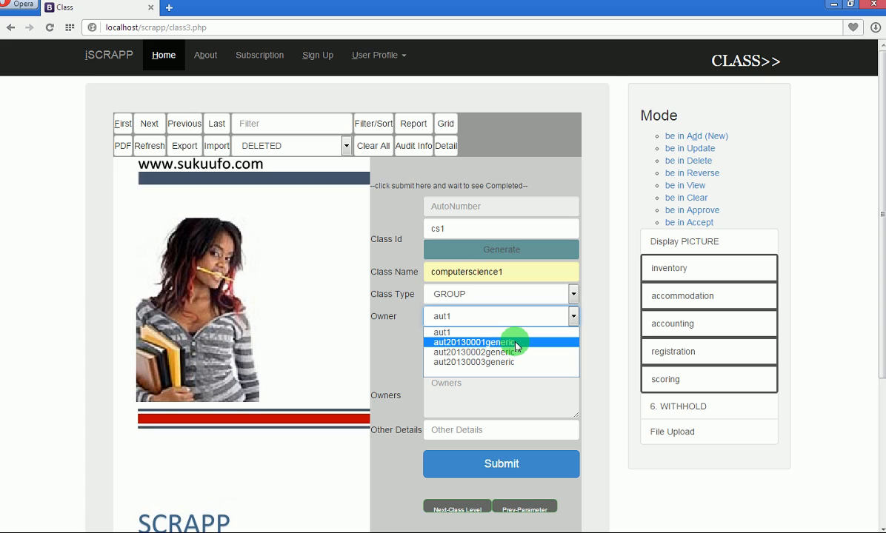
{"action": "left_click", "coordinate": [516, 343]}
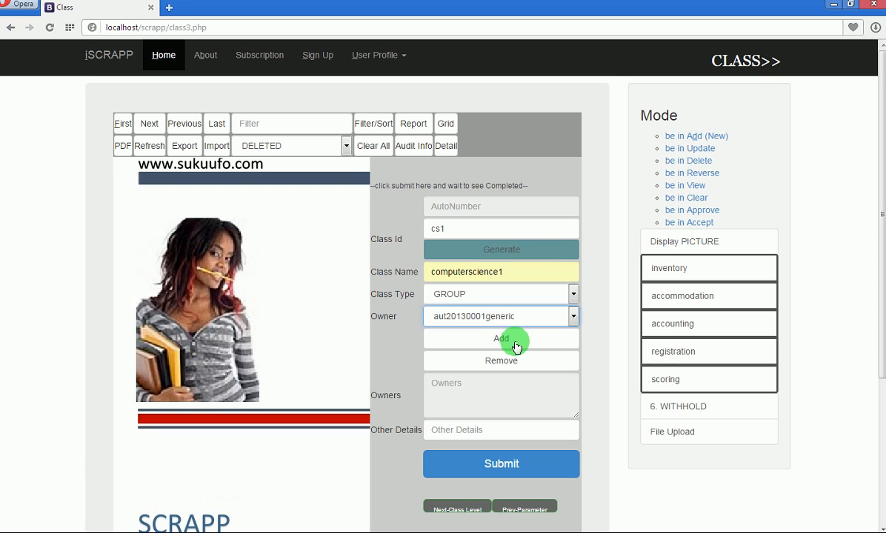
{"action": "left_click", "coordinate": [511, 343]}
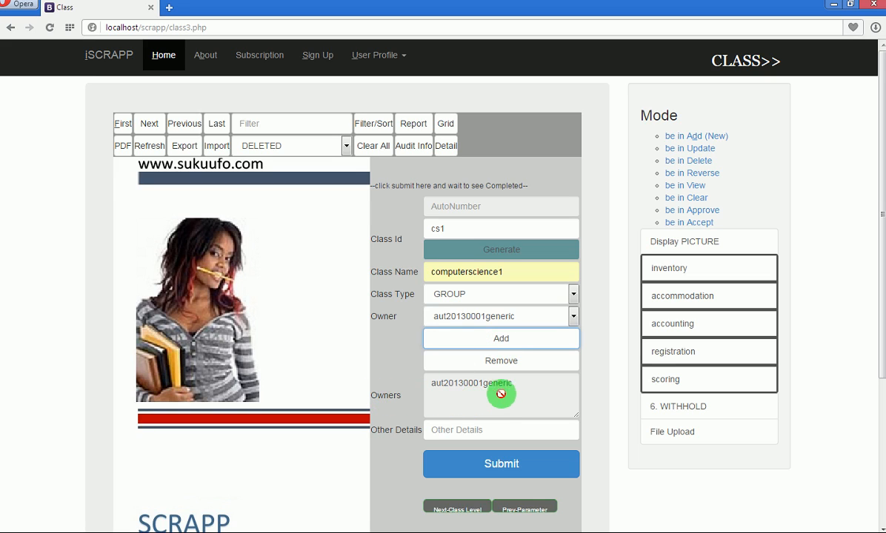
{"action": "left_click", "coordinate": [574, 317]}
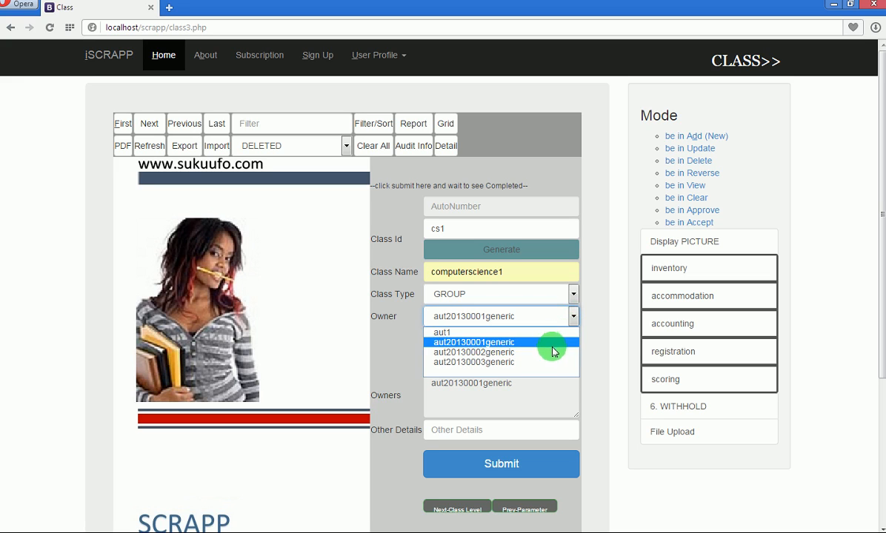
{"action": "left_click", "coordinate": [571, 317]}
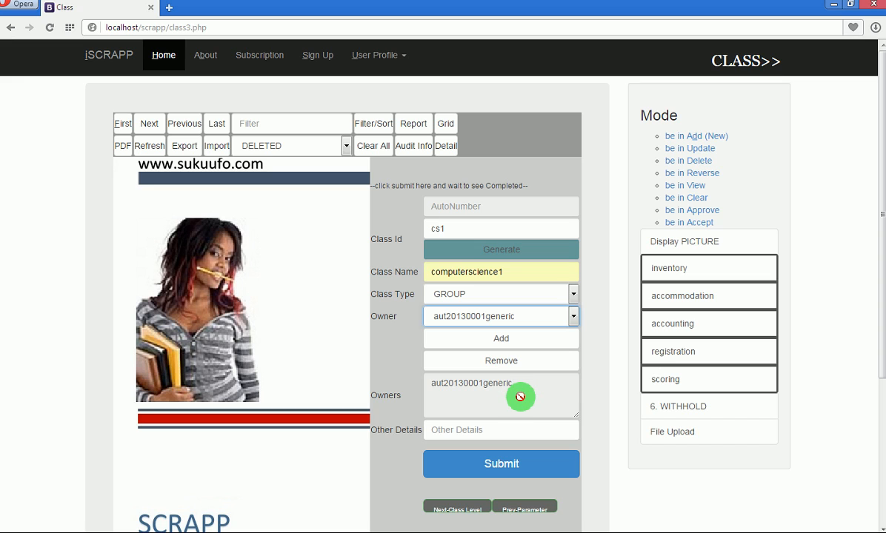
Submit the cs1 class record and dismiss the completion message.
{"action": "left_click", "coordinate": [501, 464]}
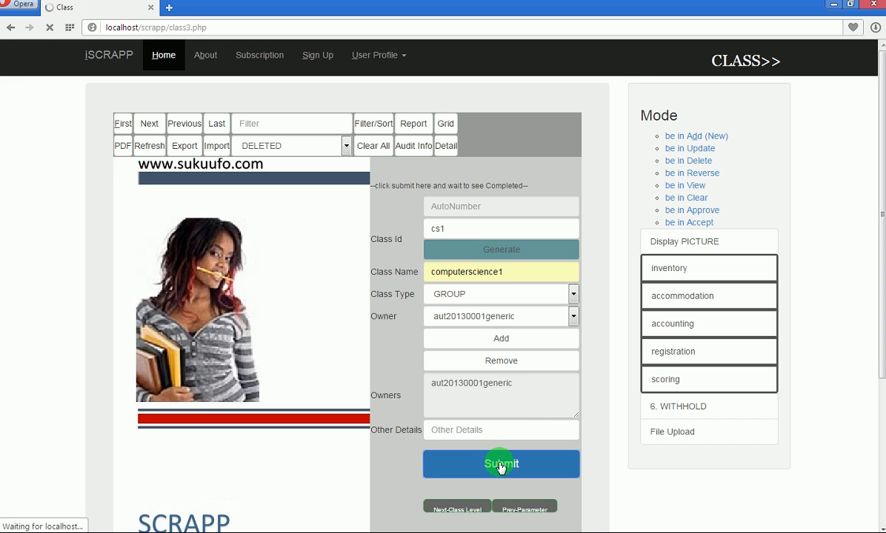
{"action": "left_click", "coordinate": [352, 163]}
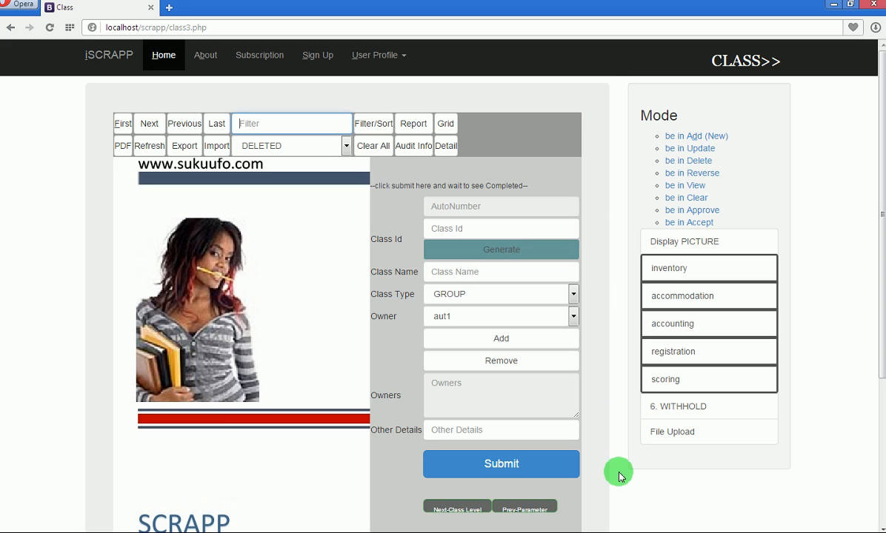
Open the ClassLevel form, keep class id cs1, and choose bsc as the education id.
{"action": "left_click", "coordinate": [457, 511]}
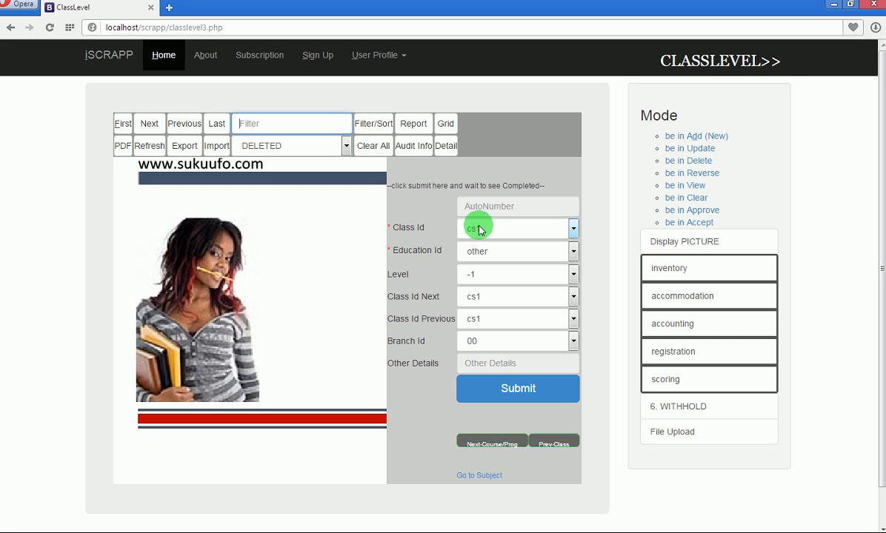
{"action": "left_click", "coordinate": [572, 252]}
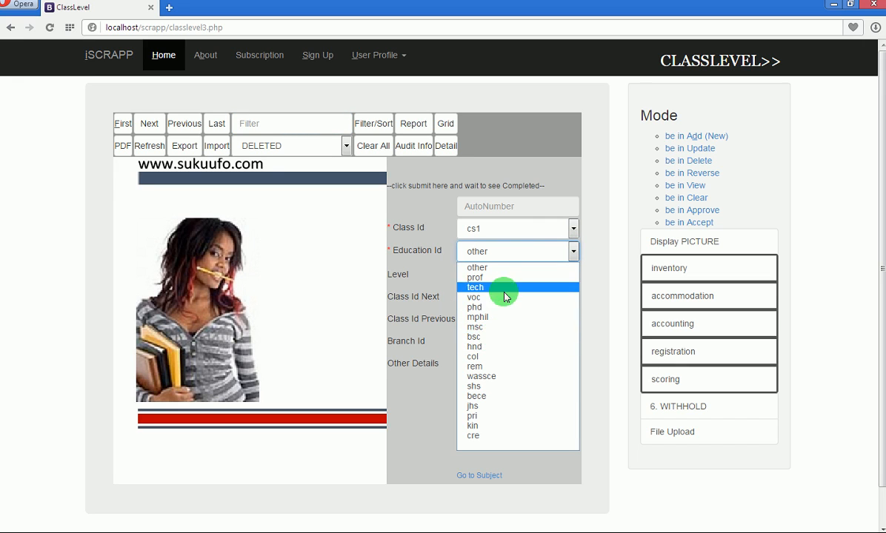
{"action": "left_click", "coordinate": [571, 232]}
{"action": "left_click", "coordinate": [573, 232]}
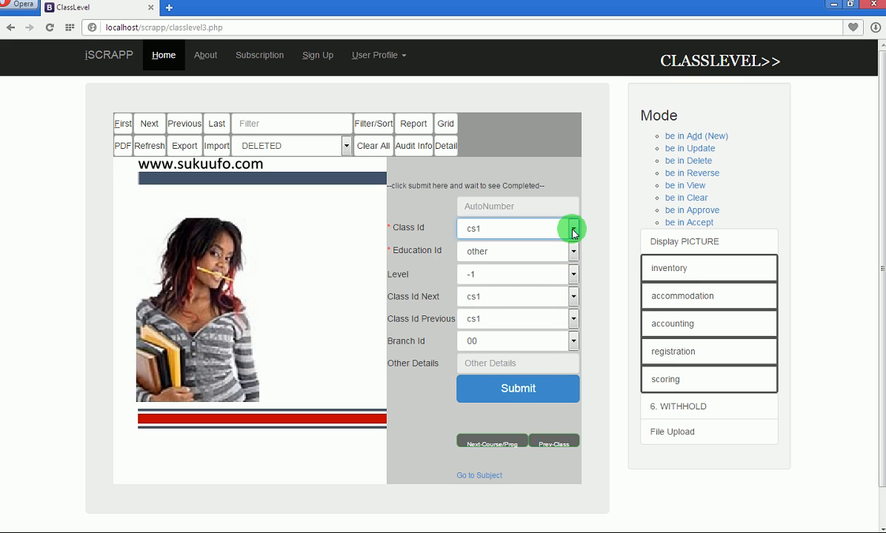
{"action": "left_click", "coordinate": [573, 232]}
{"action": "left_click", "coordinate": [572, 232]}
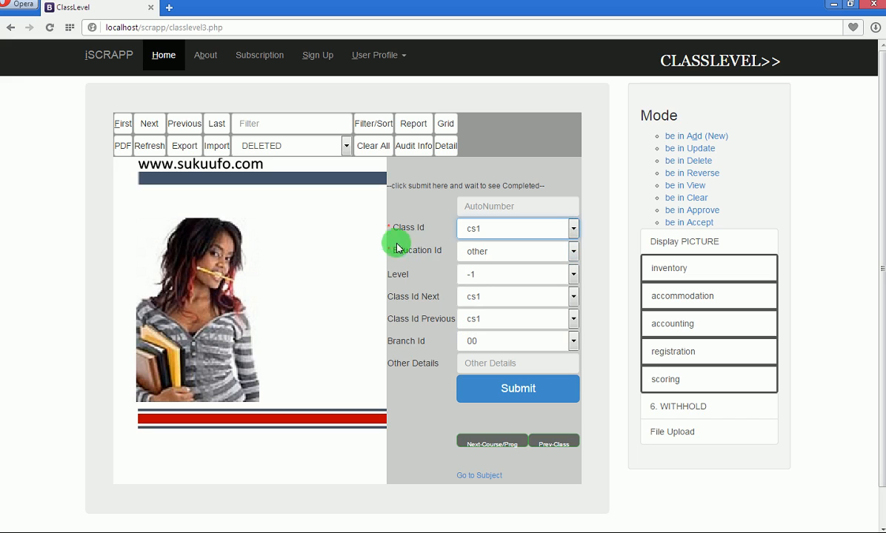
{"action": "left_click", "coordinate": [572, 252]}
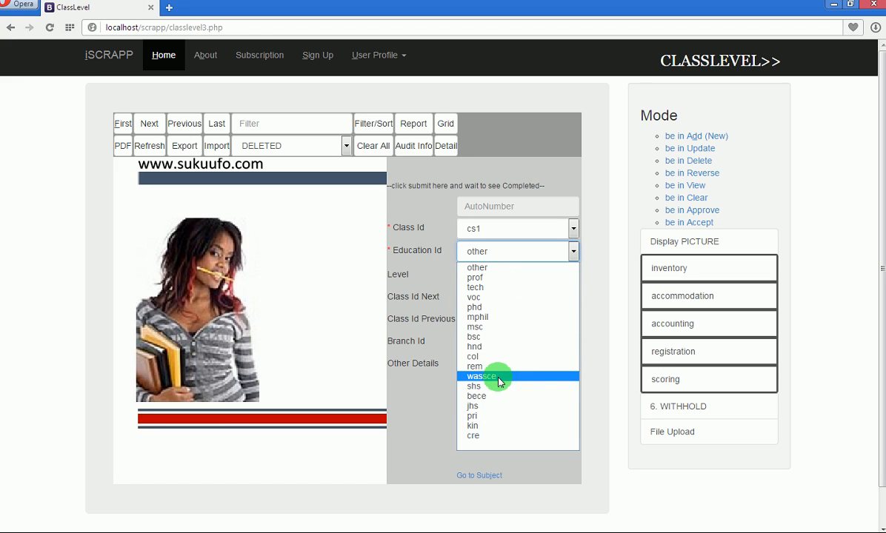
{"action": "left_click", "coordinate": [489, 339]}
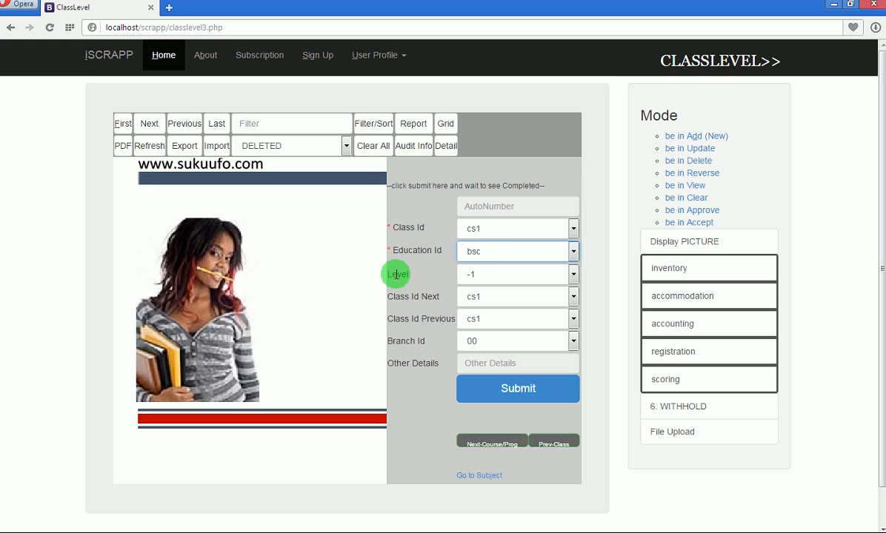
Submit cs1 with education bsc, level -1 and branch 00, then acknowledge the completion page.
{"action": "left_click", "coordinate": [488, 277]}
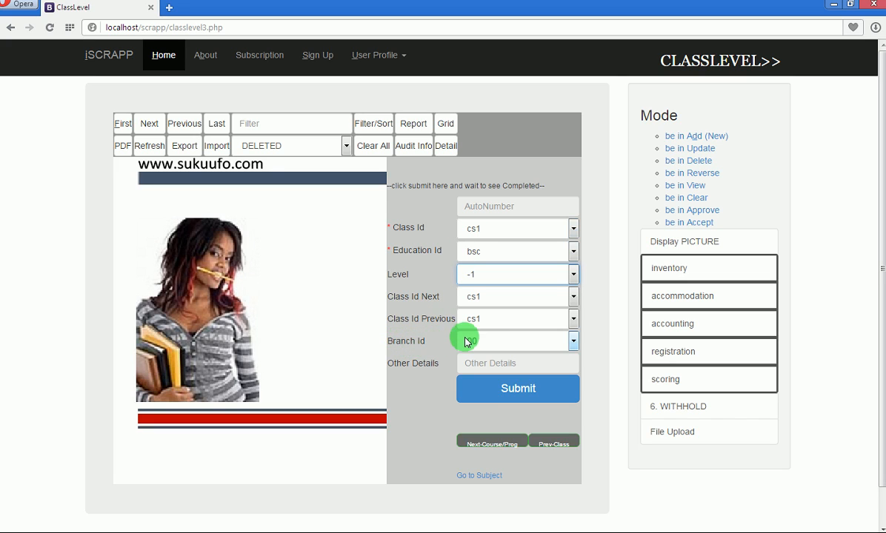
{"action": "left_click", "coordinate": [570, 343]}
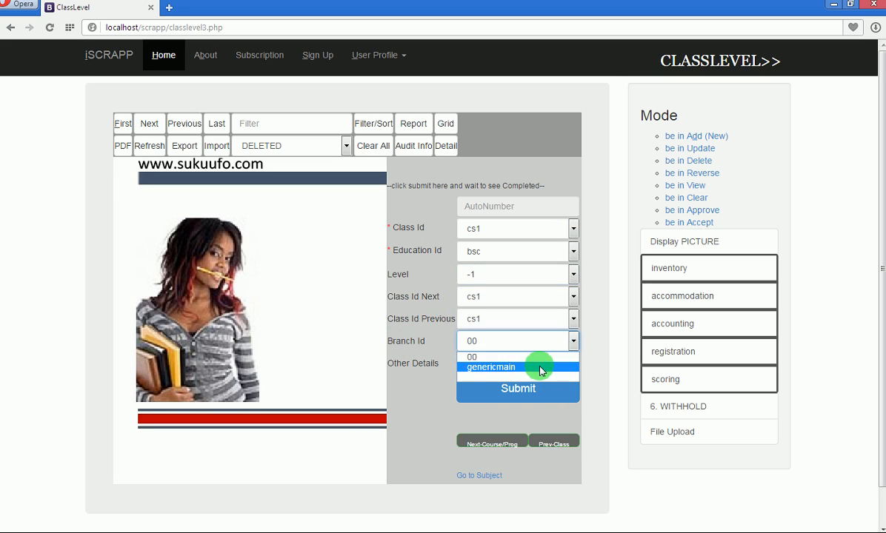
{"action": "left_click", "coordinate": [573, 341]}
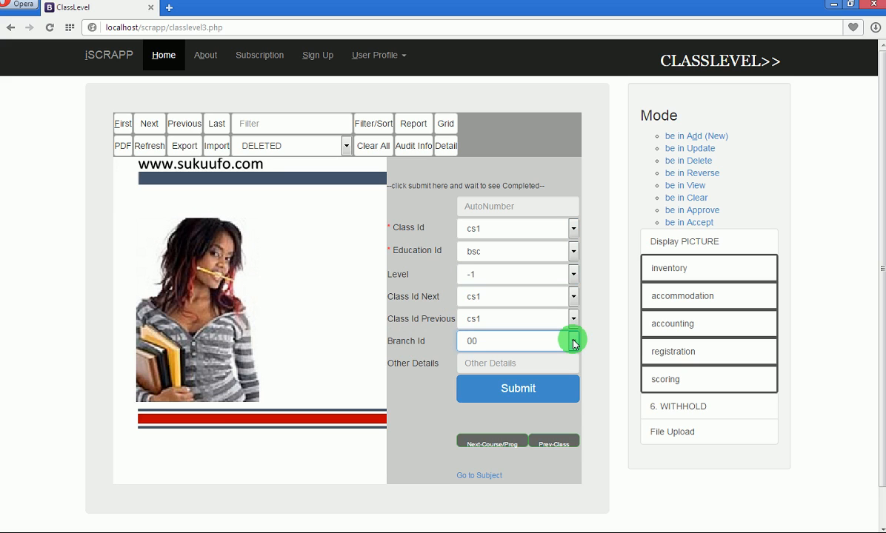
{"action": "left_click", "coordinate": [517, 389]}
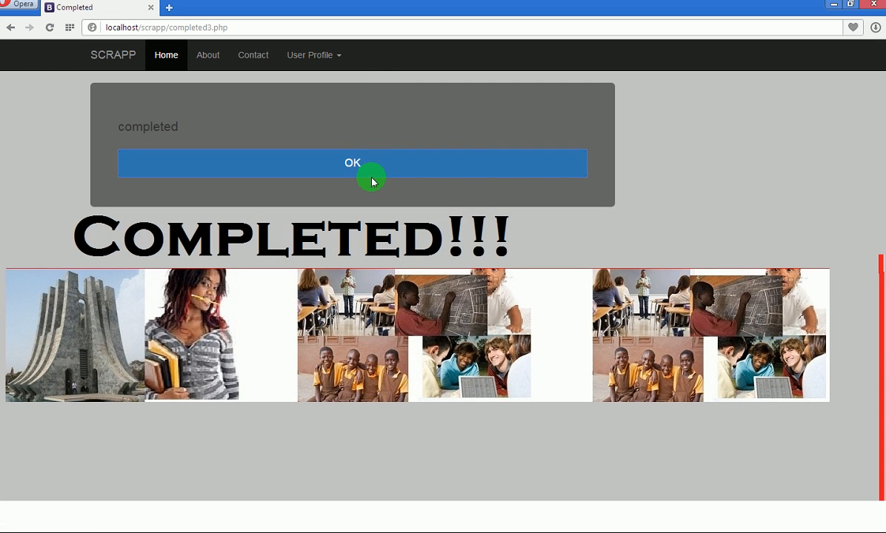
{"action": "left_click", "coordinate": [356, 166]}
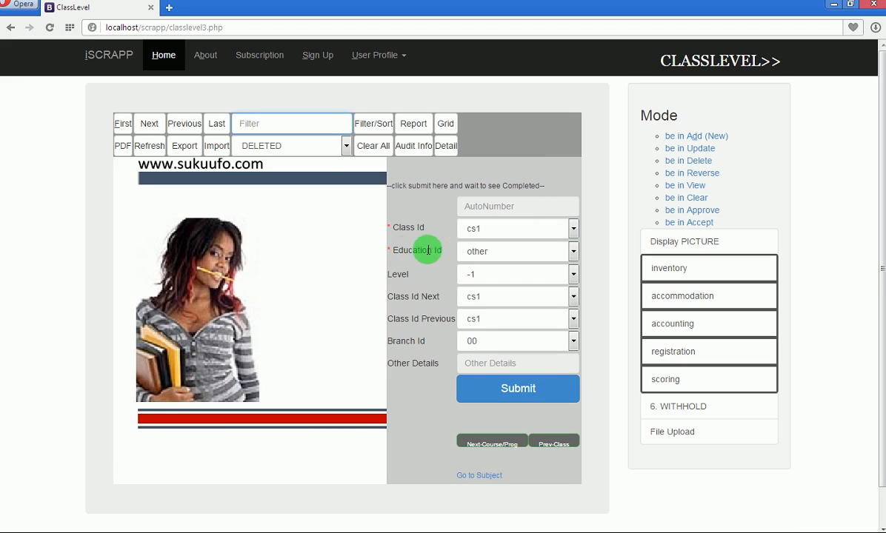
Leave the class level form unchanged and load the blank Course/Prog form.
{"action": "left_click", "coordinate": [573, 253]}
{"action": "left_click", "coordinate": [573, 253]}
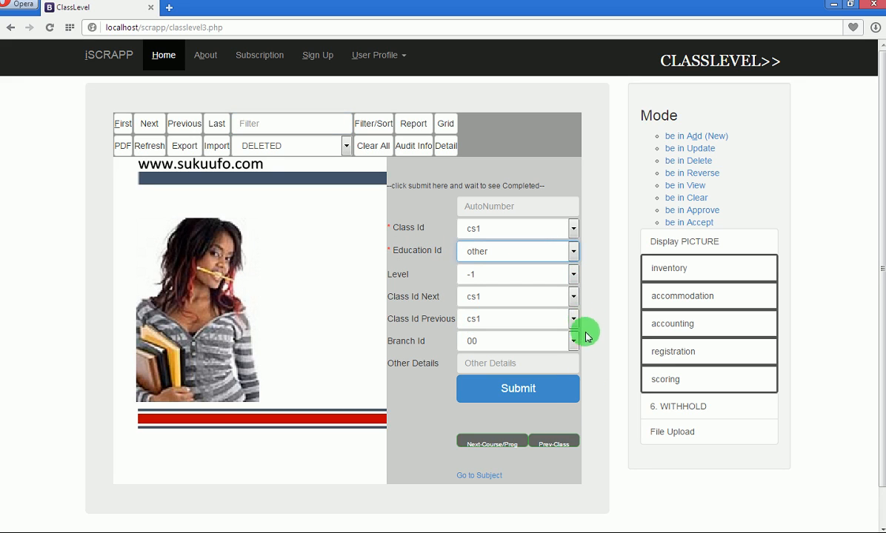
{"action": "left_click", "coordinate": [493, 444]}
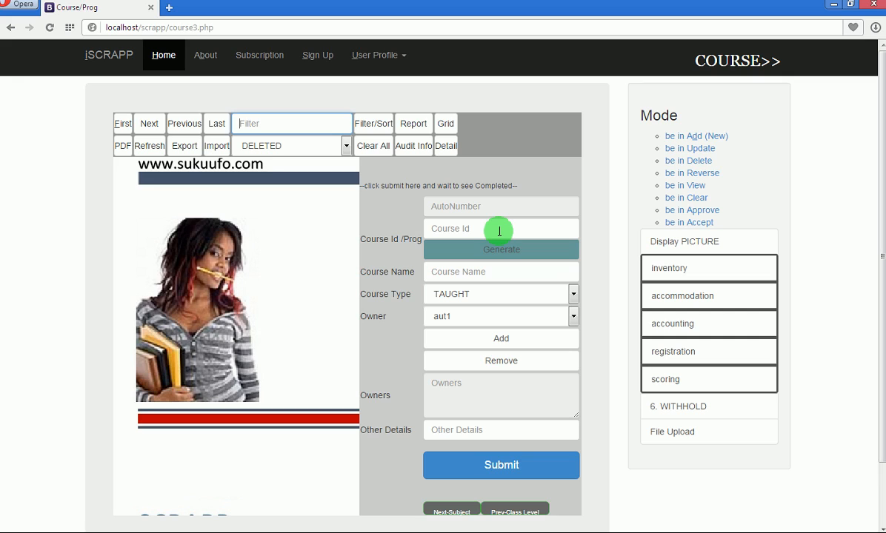
Enter course id cs, name computer science, and keep course type TAUGHT.
{"action": "left_click", "coordinate": [500, 230]}
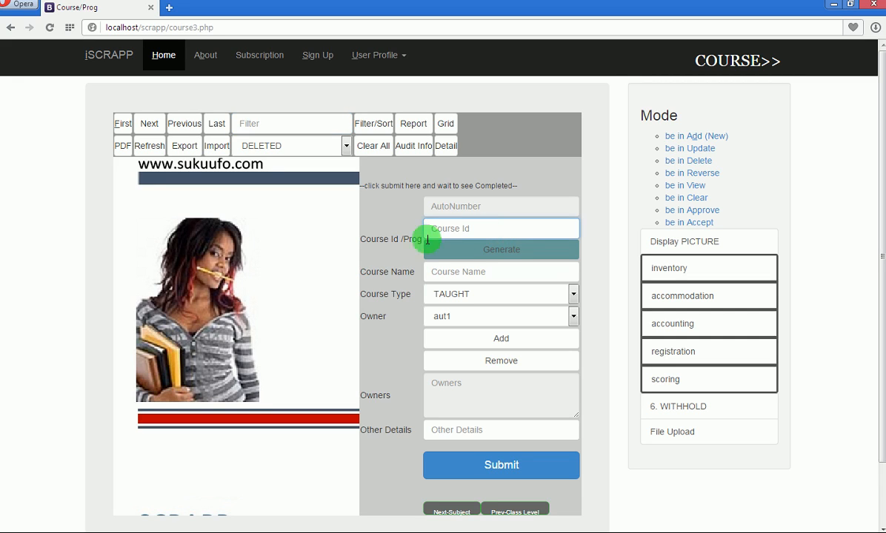
{"action": "type", "text": "cs"}
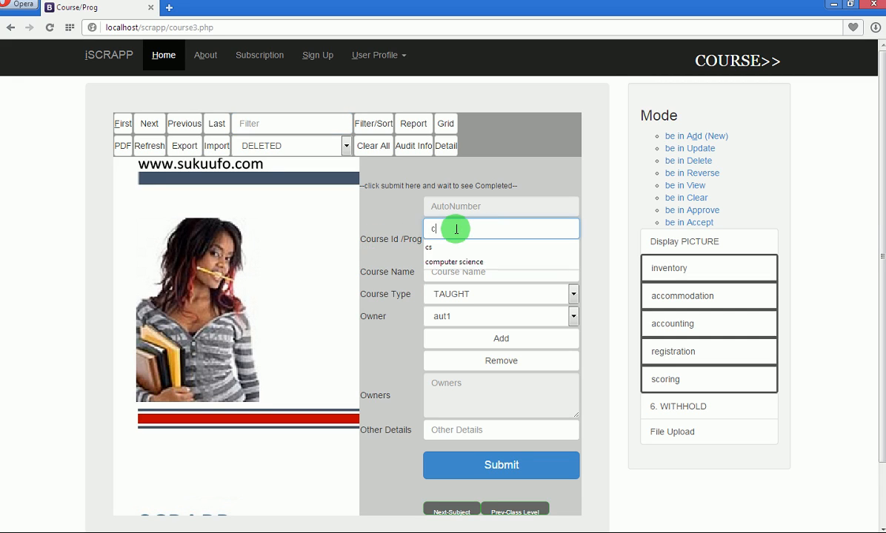
{"action": "left_click", "coordinate": [607, 228]}
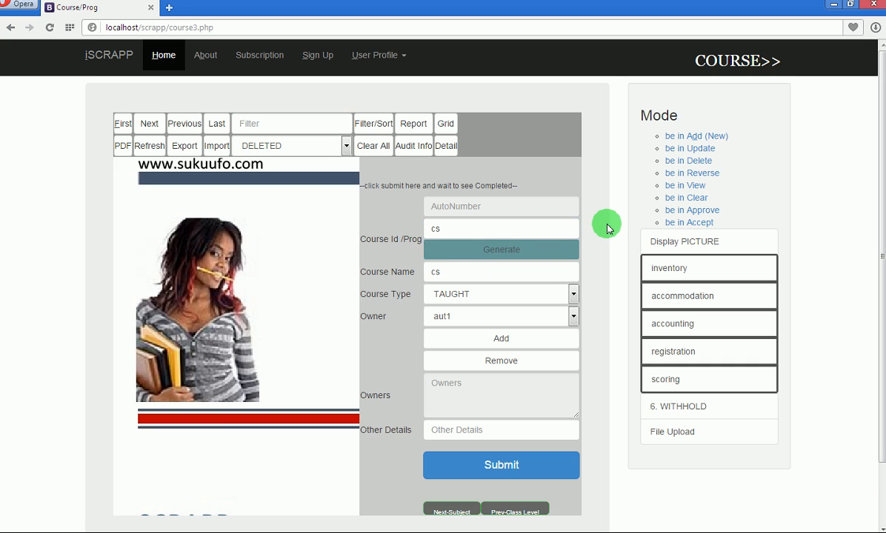
{"action": "left_click", "coordinate": [455, 272]}
{"action": "type", "text": "cs"}
{"action": "key", "text": "BackSpace"}
{"action": "key", "text": "BackSpace"}
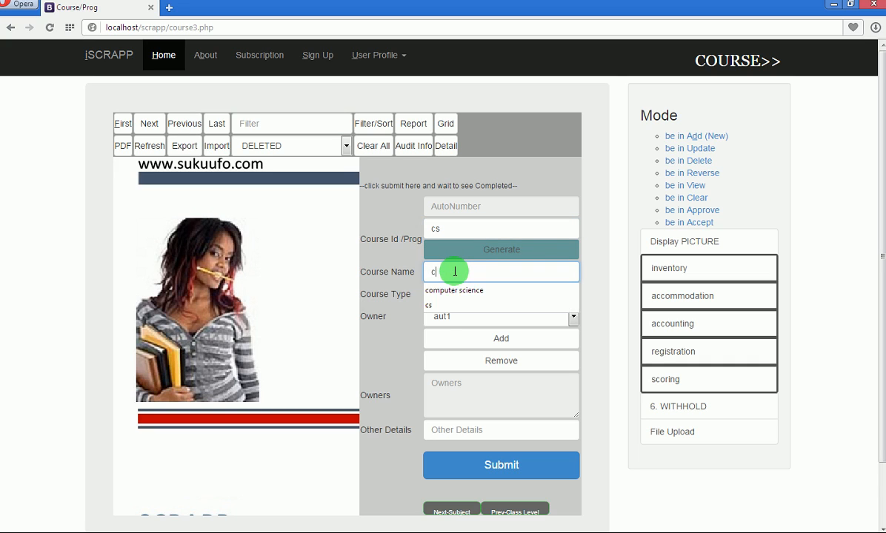
{"action": "type", "text": "com"}
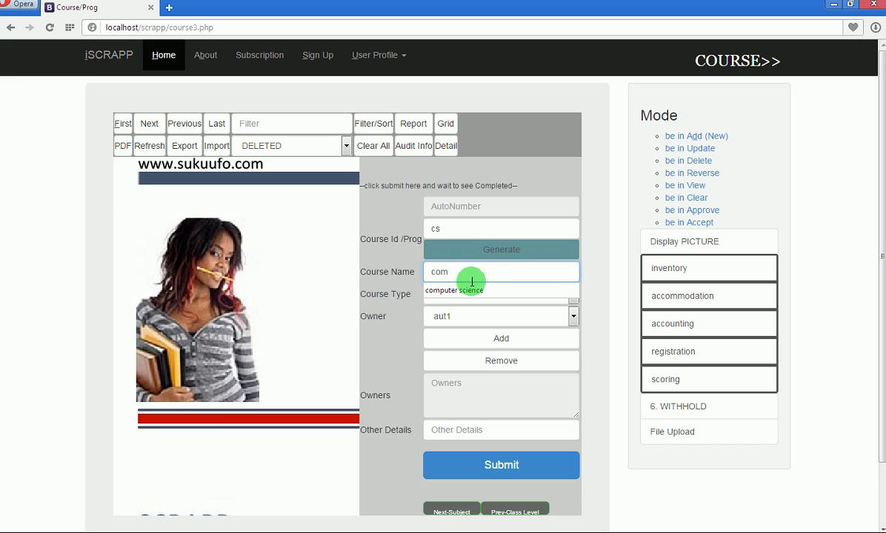
{"action": "left_click", "coordinate": [461, 291]}
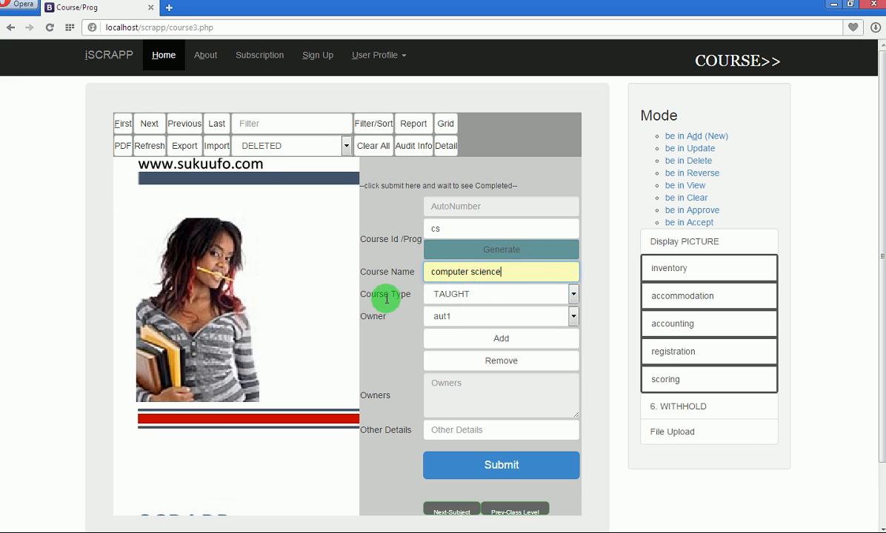
{"action": "left_click", "coordinate": [491, 296]}
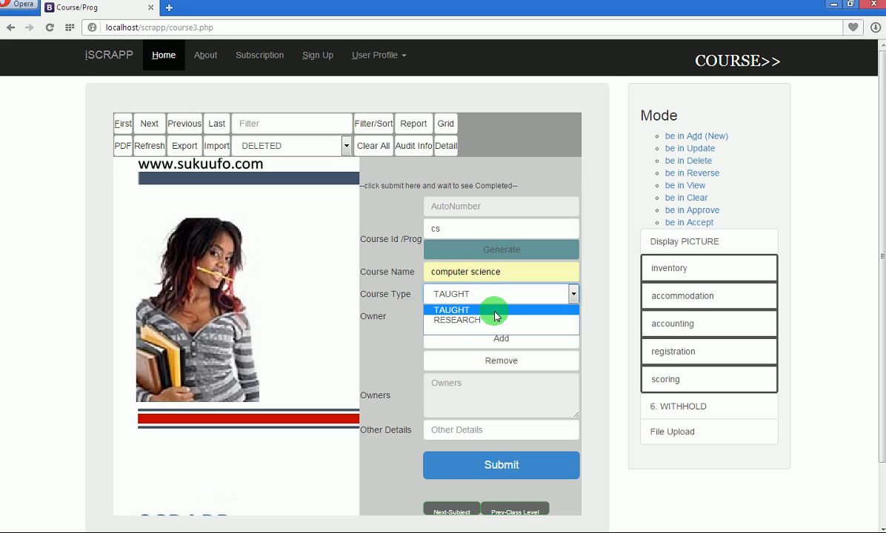
{"action": "left_click", "coordinate": [495, 310]}
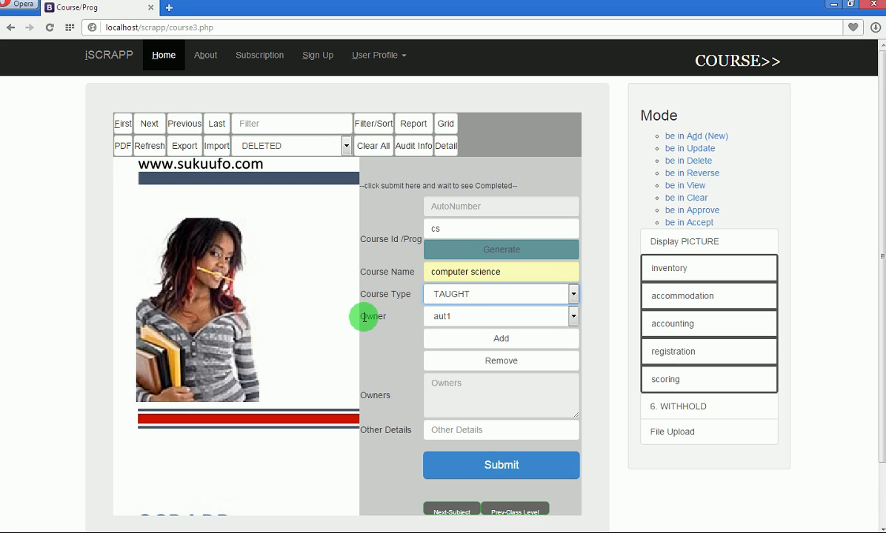
Add aut20130001generic as the course owner and submit the course record.
{"action": "left_click", "coordinate": [574, 319]}
{"action": "left_click", "coordinate": [538, 344]}
{"action": "left_click", "coordinate": [530, 341]}
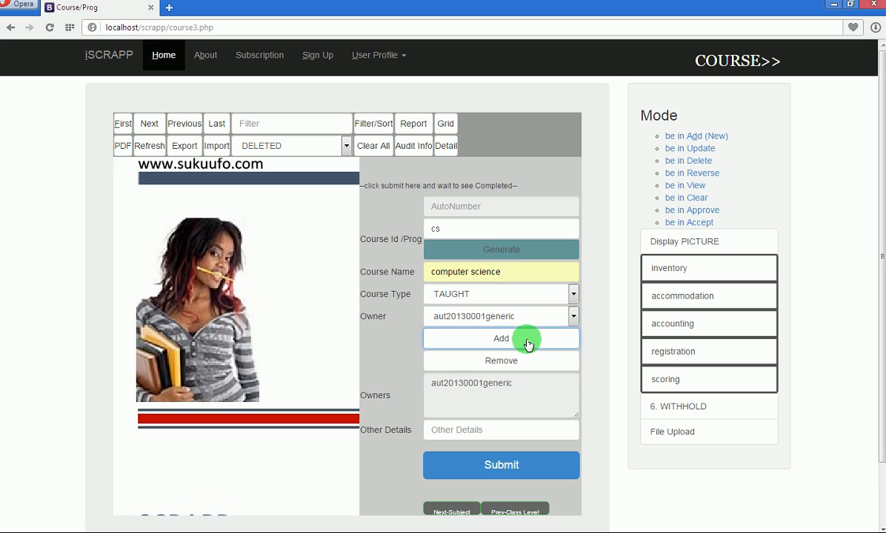
{"action": "left_click", "coordinate": [575, 319]}
{"action": "left_click", "coordinate": [575, 317]}
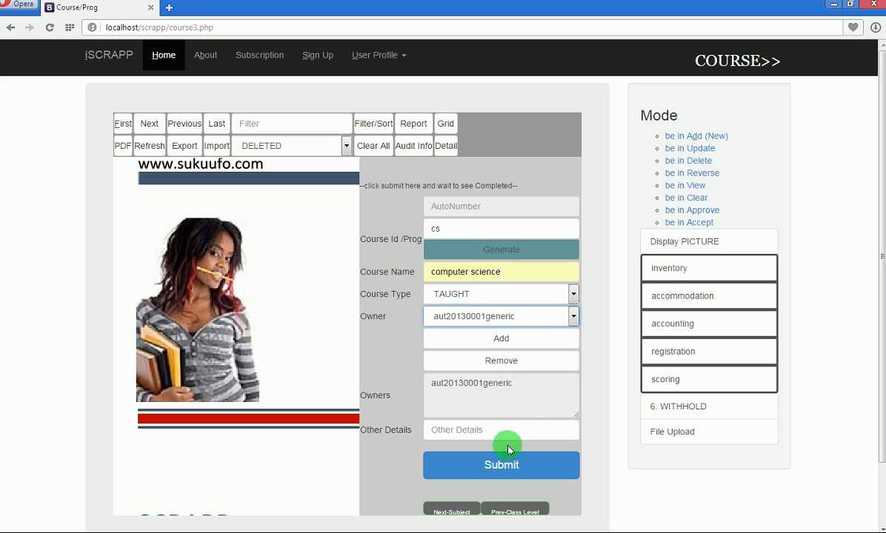
{"action": "left_click", "coordinate": [494, 470]}
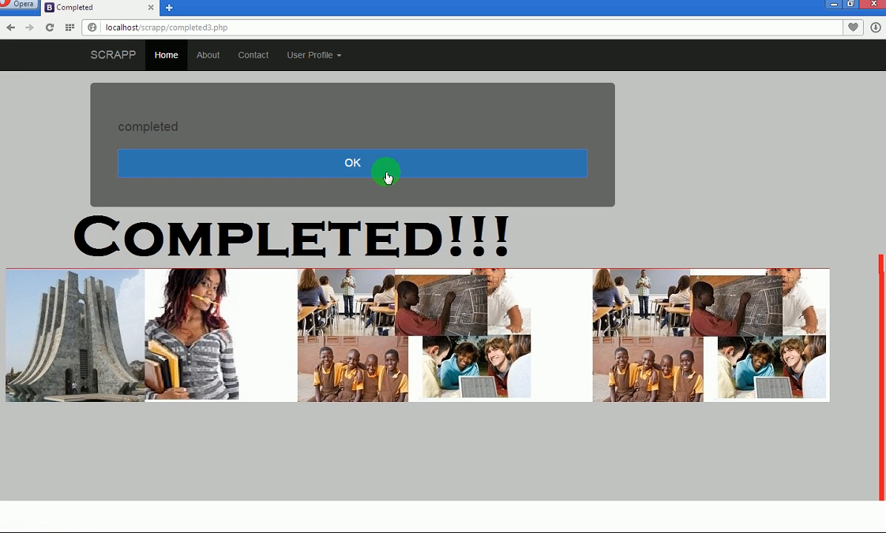
Acknowledge the completed page and load the blank Subject form.
{"action": "left_click", "coordinate": [361, 169]}
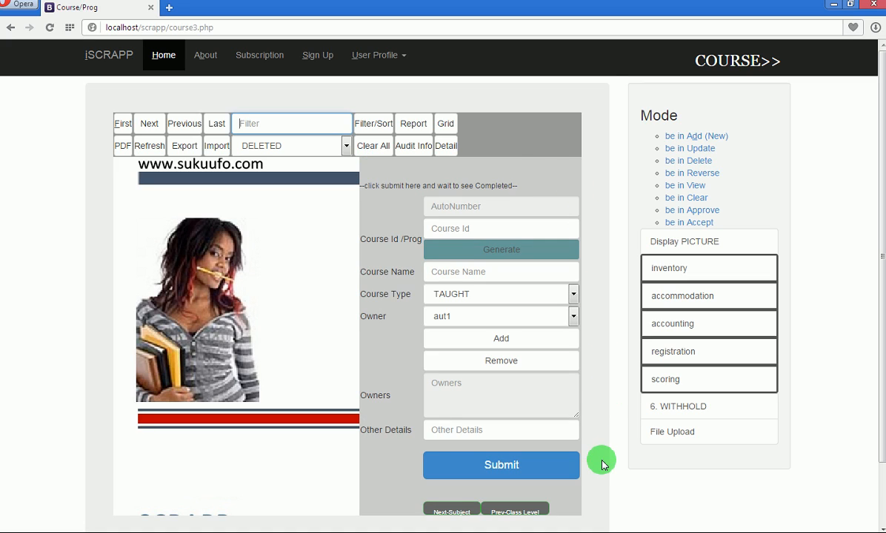
{"action": "left_click", "coordinate": [454, 512]}
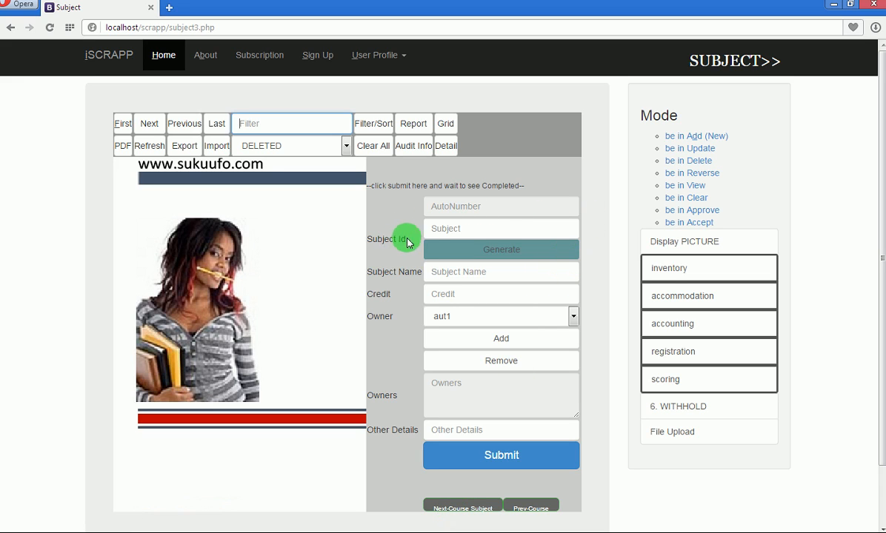
Fill in subject id and name programming with a credit of 3.
{"action": "left_click", "coordinate": [454, 229]}
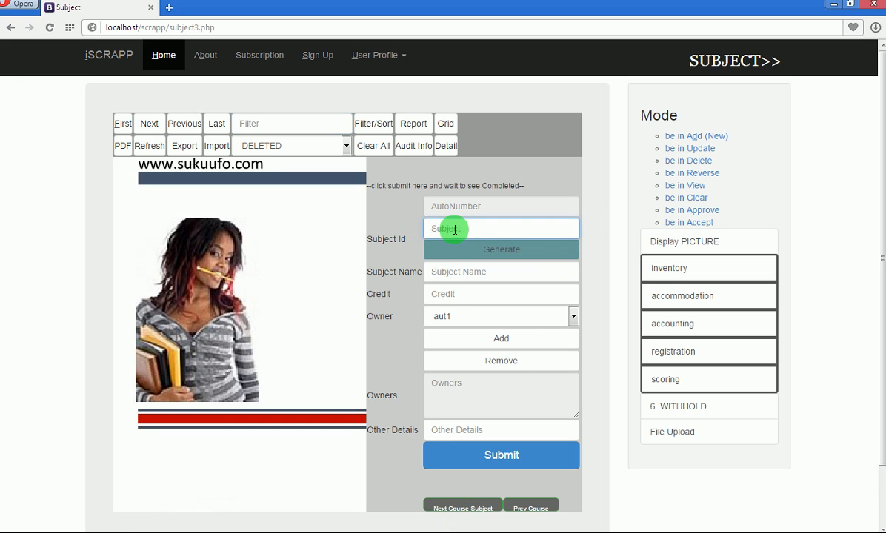
{"action": "type", "text": "programming"}
{"action": "left_click", "coordinate": [467, 247]}
{"action": "left_click", "coordinate": [494, 270]}
{"action": "left_click_drag", "start_coordinate": [493, 270], "coordinate": [411, 271]}
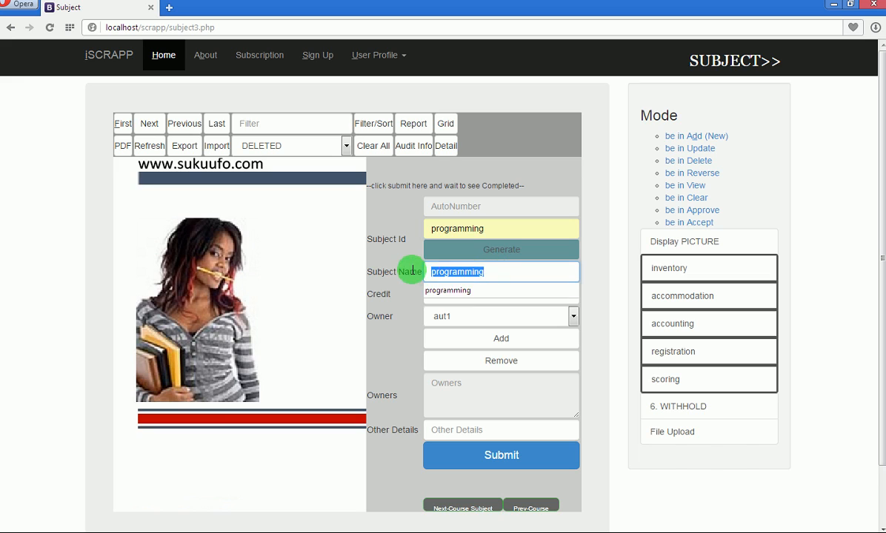
{"action": "left_click", "coordinate": [494, 272]}
{"action": "left_click", "coordinate": [594, 276]}
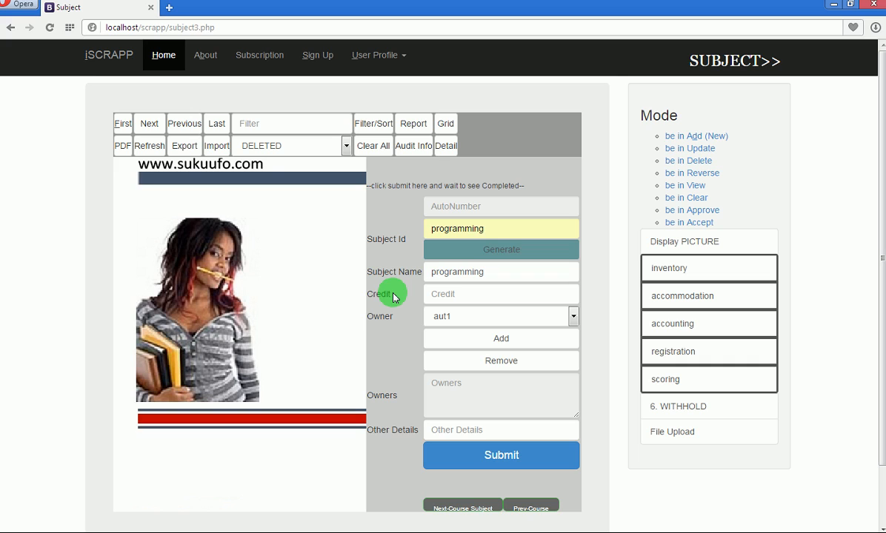
{"action": "left_click", "coordinate": [457, 296]}
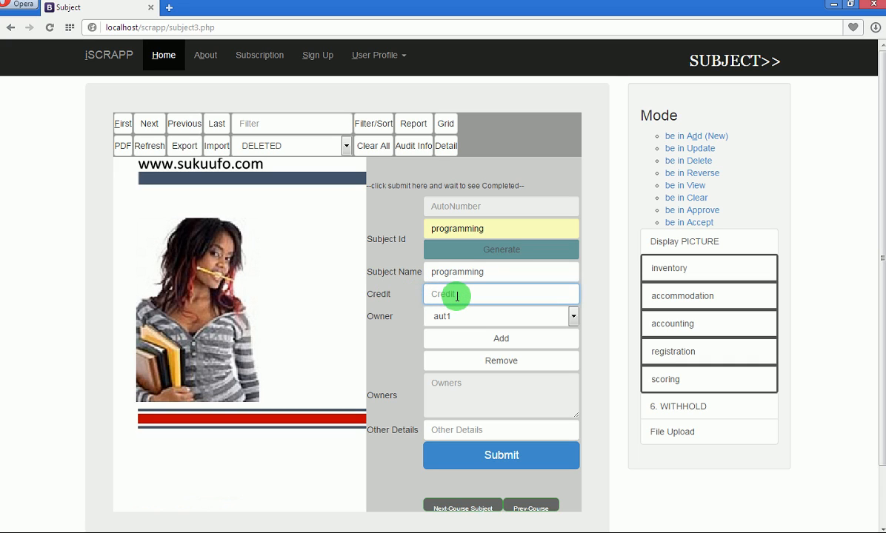
{"action": "type", "text": "3"}
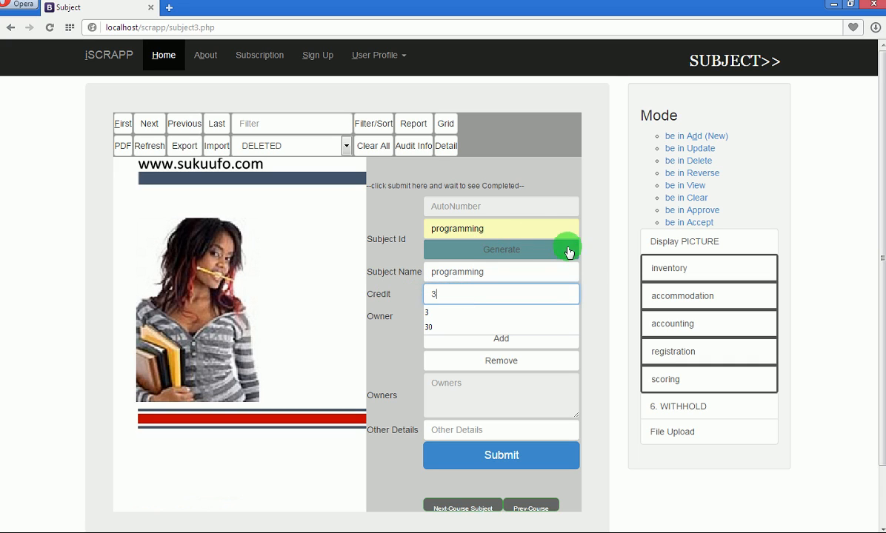
{"action": "left_click", "coordinate": [599, 259]}
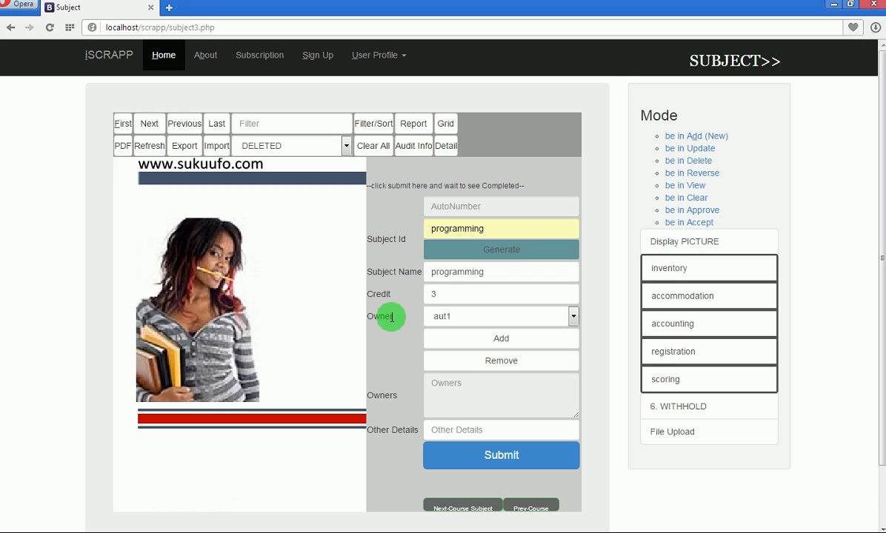
Add aut20130001generic as the subject owner and submit the subject record.
{"action": "left_click", "coordinate": [572, 315]}
{"action": "left_click", "coordinate": [530, 343]}
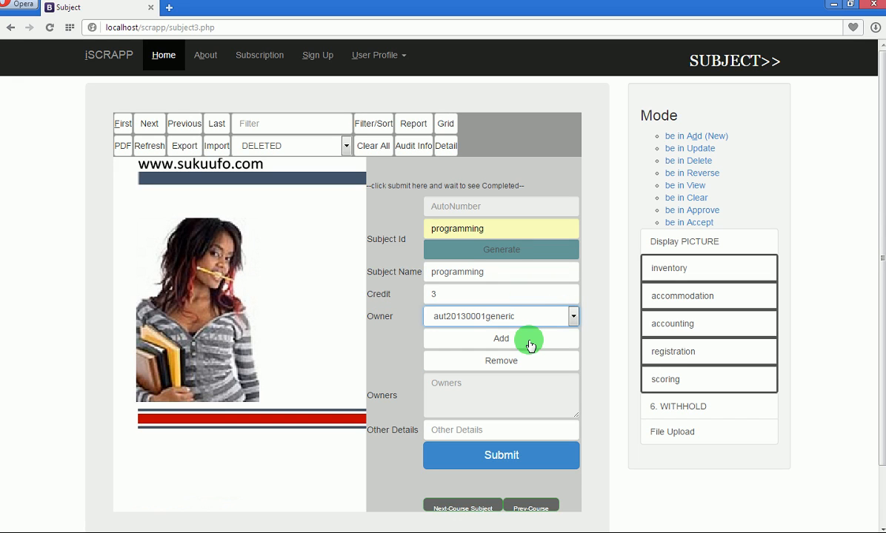
{"action": "left_click", "coordinate": [518, 344]}
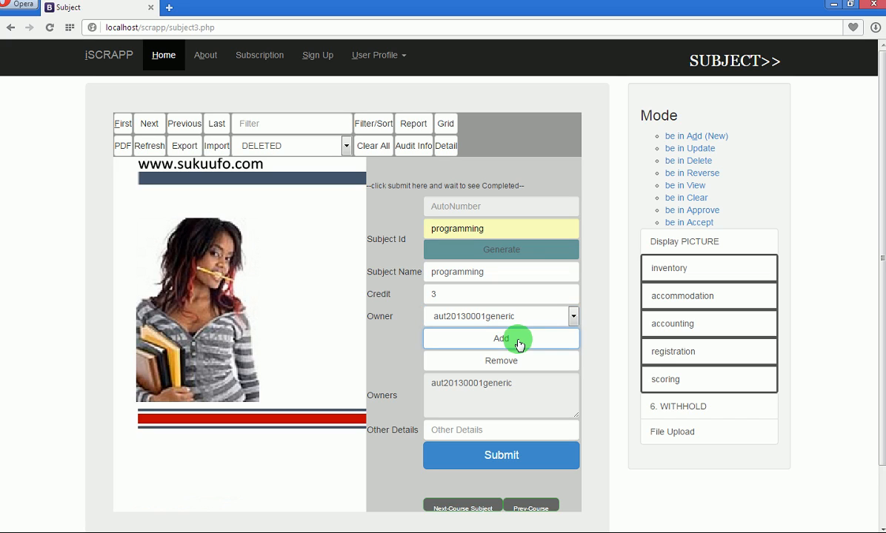
{"action": "left_click", "coordinate": [573, 318]}
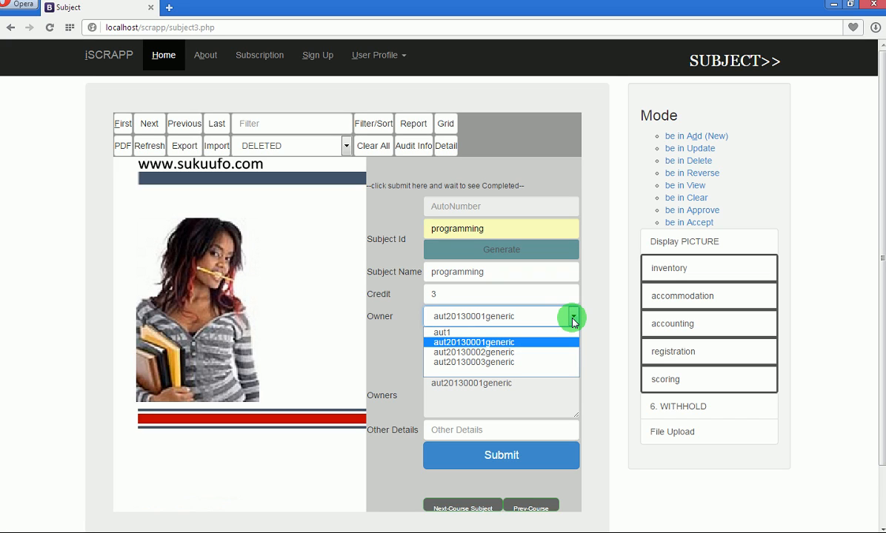
{"action": "left_click", "coordinate": [574, 318]}
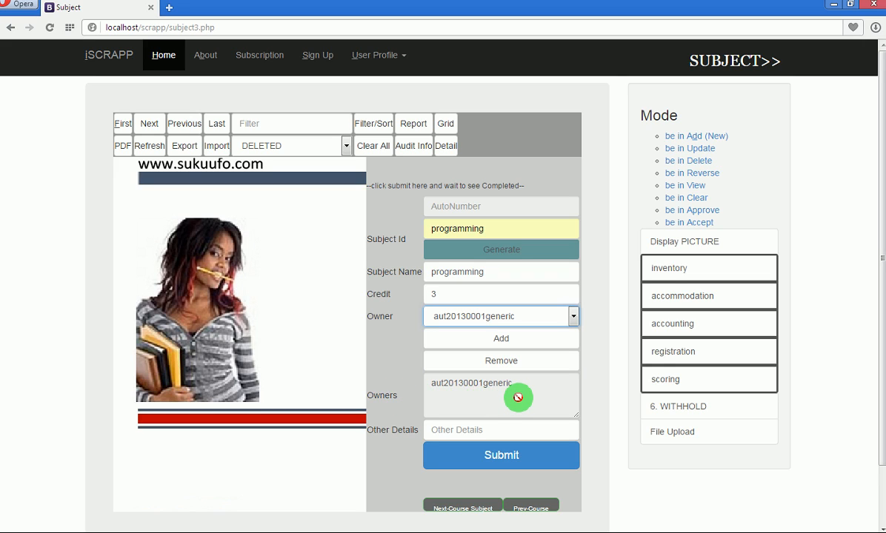
{"action": "left_click", "coordinate": [503, 457]}
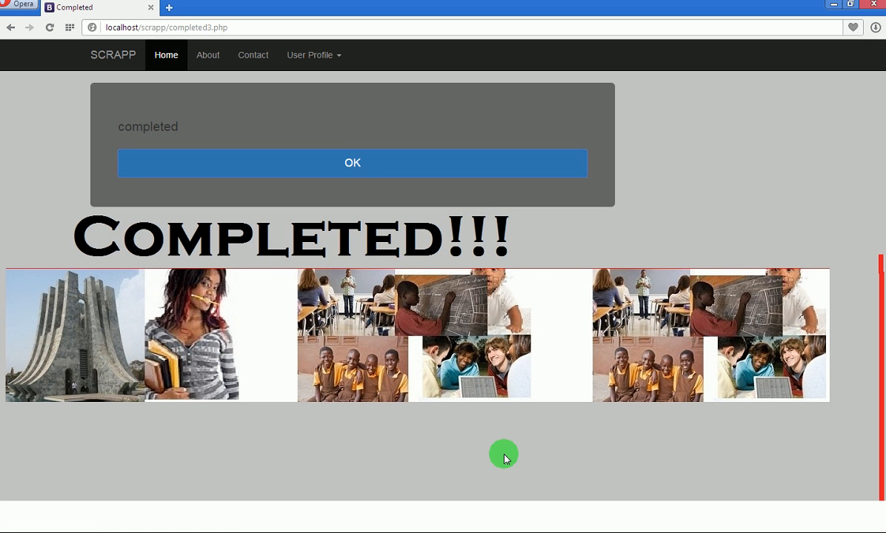
Acknowledge the completed page and load the Course Subject form.
{"action": "left_click", "coordinate": [340, 167]}
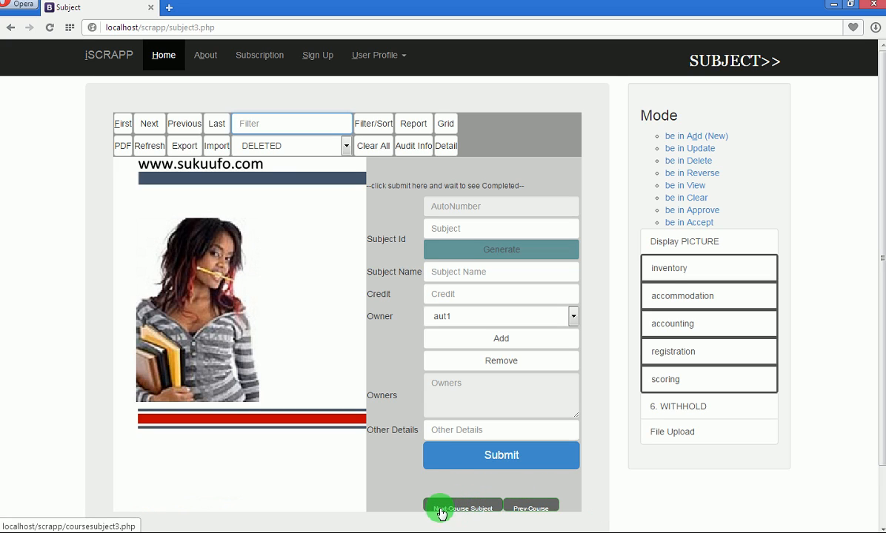
{"action": "left_click", "coordinate": [466, 511]}
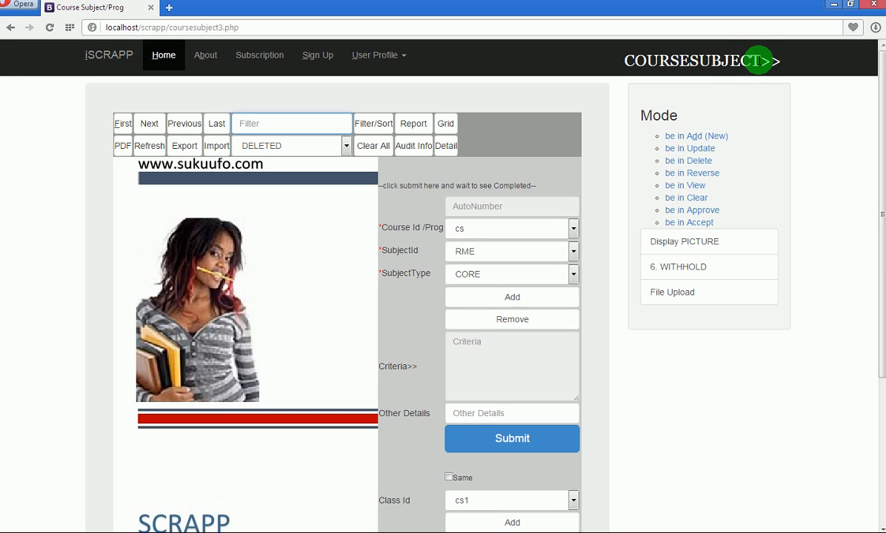
Highlight the words SUBJECT and COURSE in the page heading.
{"action": "left_click_drag", "start_coordinate": [759, 61], "coordinate": [690, 61]}
{"action": "left_click", "coordinate": [690, 60]}
{"action": "left_click_drag", "start_coordinate": [625, 58], "coordinate": [692, 63]}
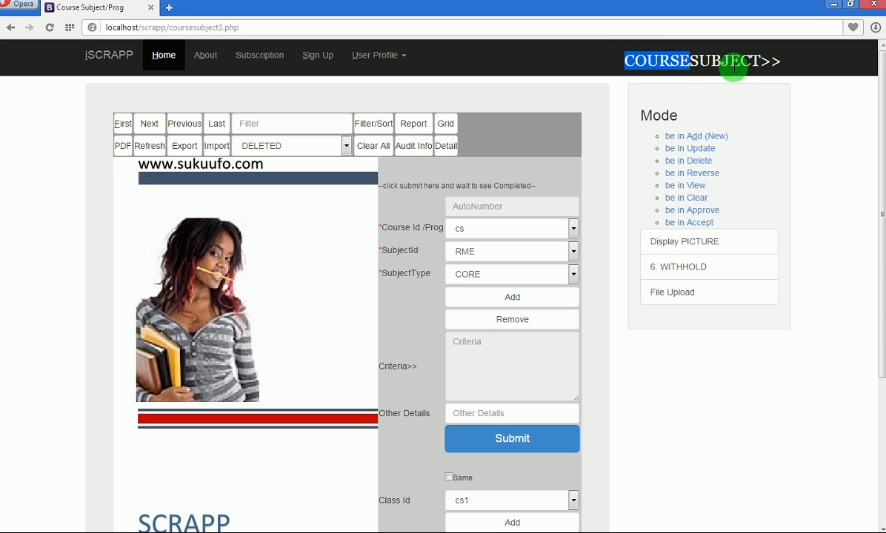
{"action": "left_click", "coordinate": [667, 64]}
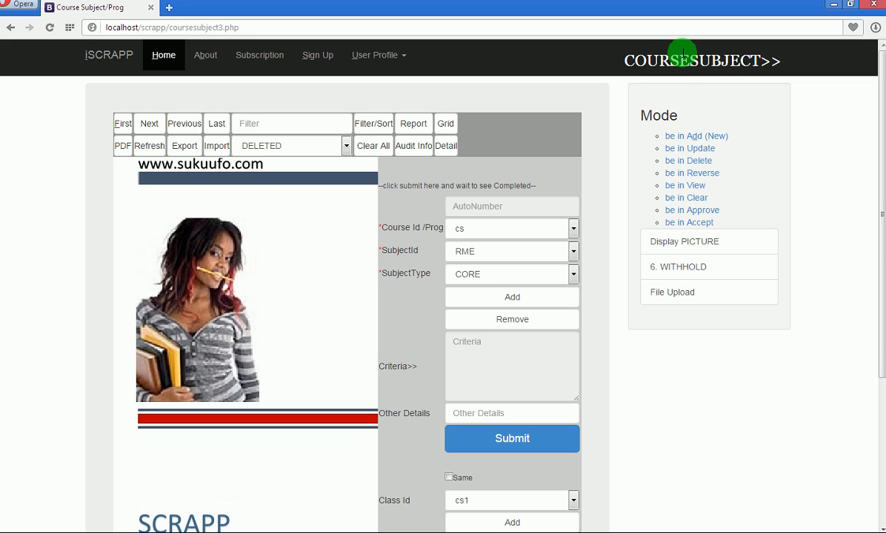
{"action": "left_click_drag", "start_coordinate": [684, 59], "coordinate": [626, 63]}
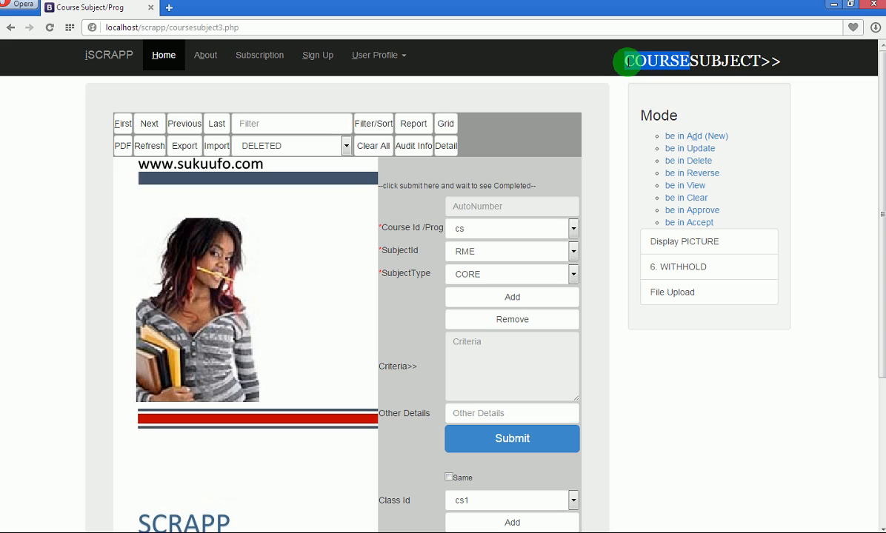
Choose course cs, subject programming and type ELECTIVE, and add the cs-programming-ELECTIVE criterion.
{"action": "left_click", "coordinate": [573, 229]}
{"action": "left_click", "coordinate": [558, 244]}
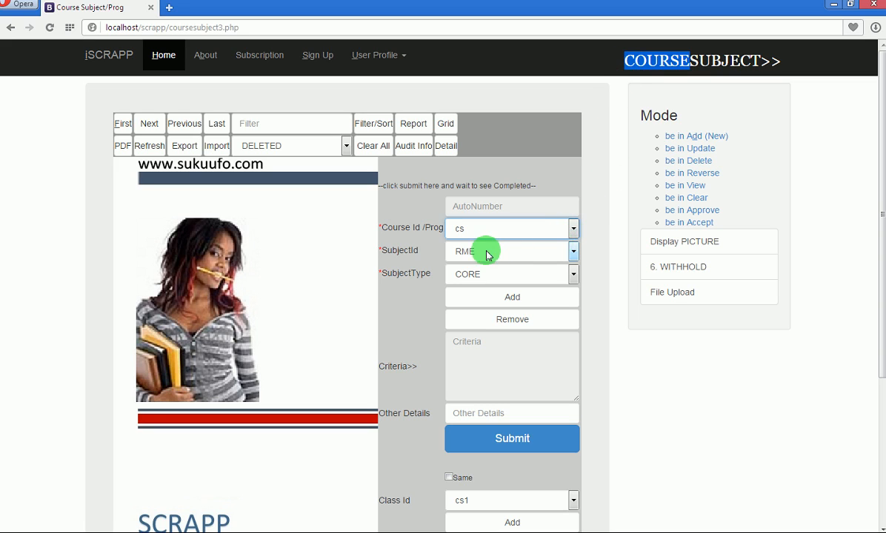
{"action": "left_click", "coordinate": [572, 251]}
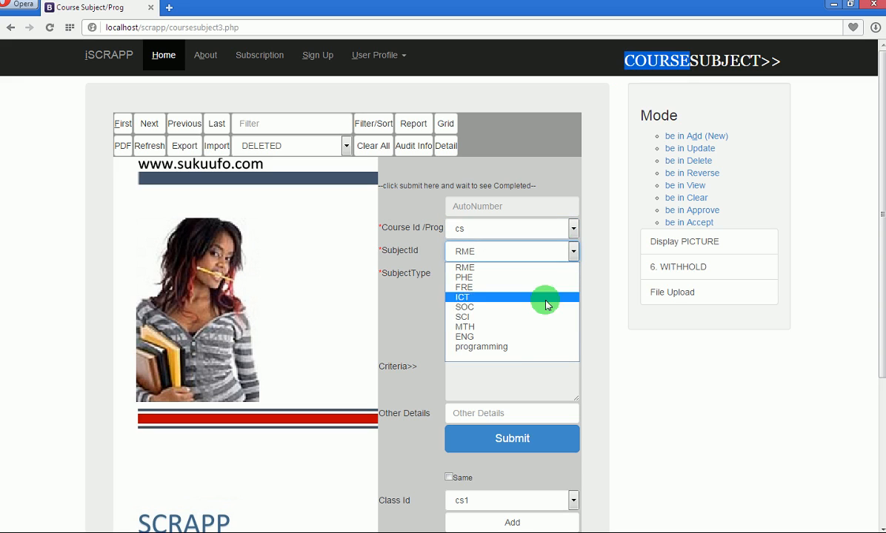
{"action": "left_click", "coordinate": [518, 347]}
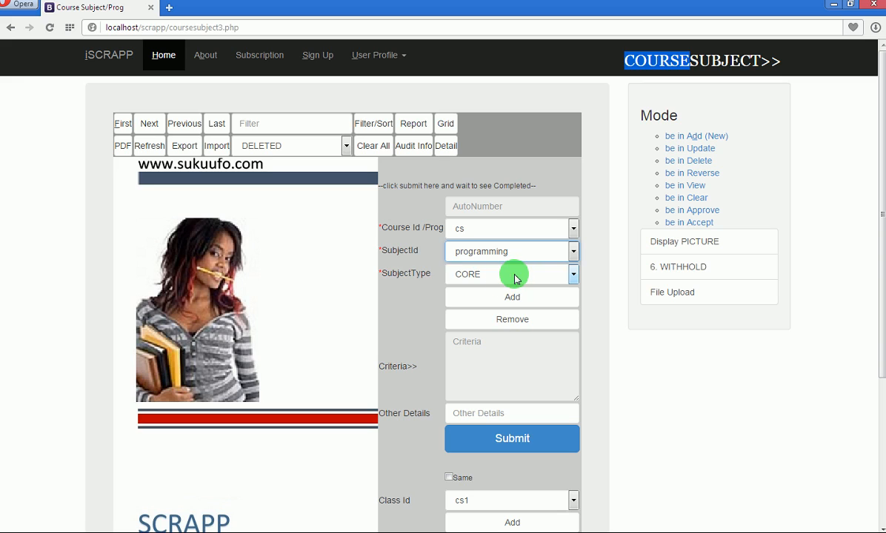
{"action": "left_click", "coordinate": [517, 279]}
{"action": "left_click", "coordinate": [519, 301]}
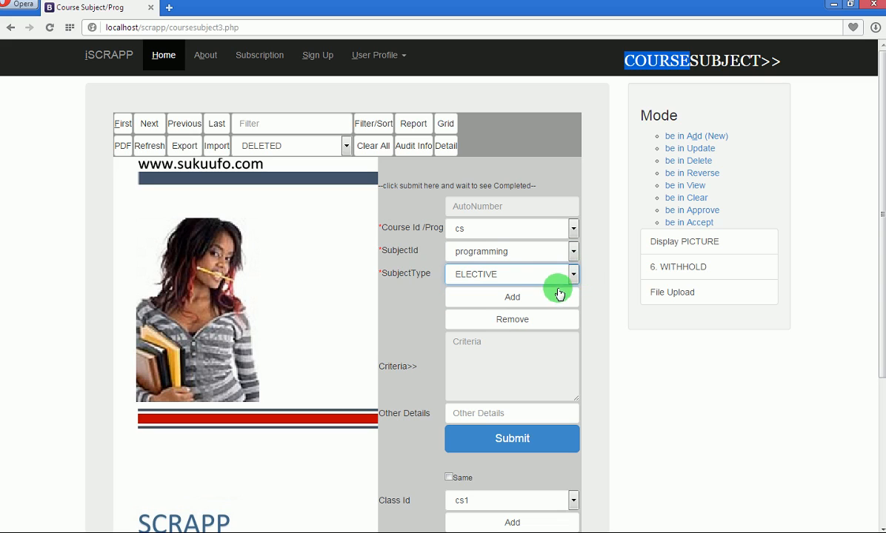
{"action": "left_click", "coordinate": [545, 297]}
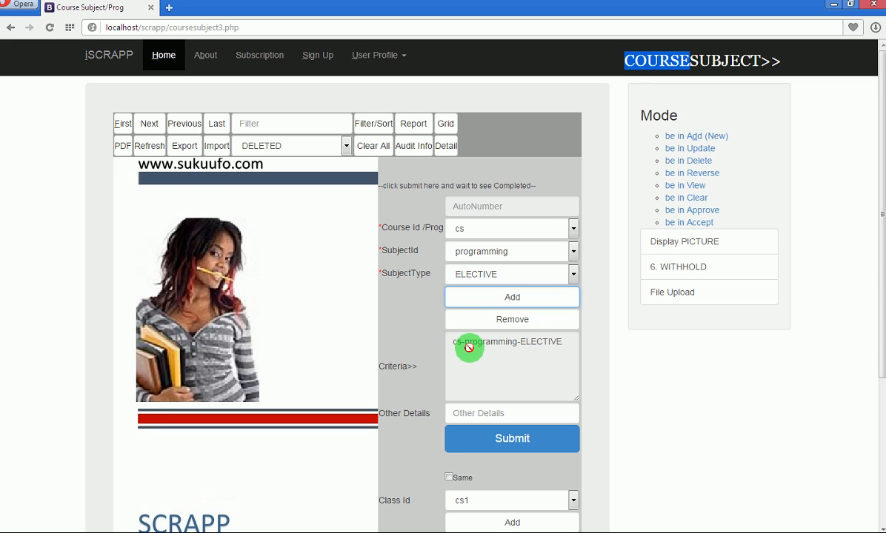
Recheck the subject list, keeping programming as the chosen subject.
{"action": "left_click", "coordinate": [575, 253]}
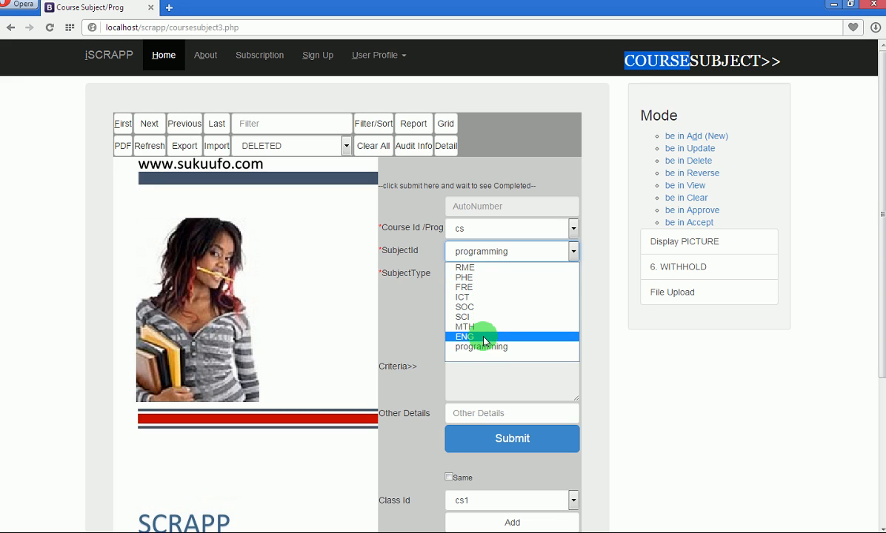
{"action": "left_click", "coordinate": [601, 274]}
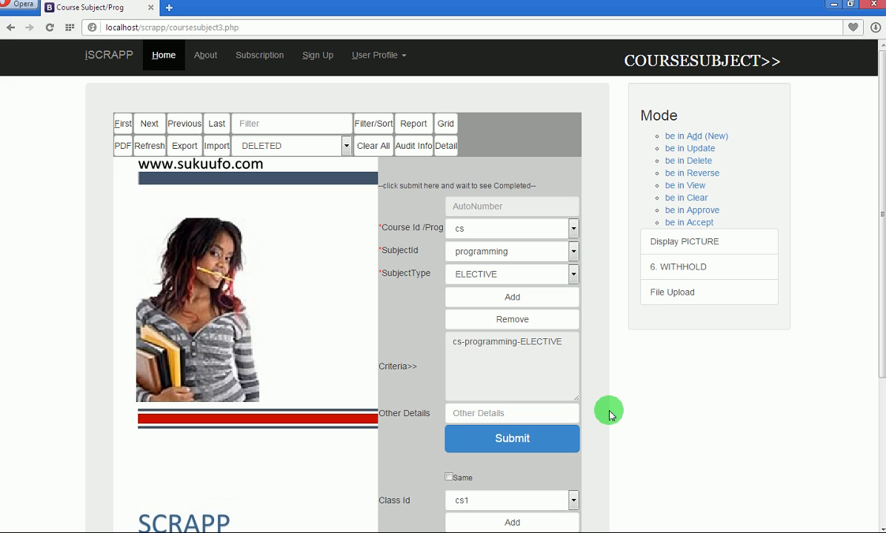
Scroll down and add class cs1 to the class criteria.
{"action": "scroll", "coordinate": [874, 356], "scroll_direction": "down", "scroll_amount": 3}
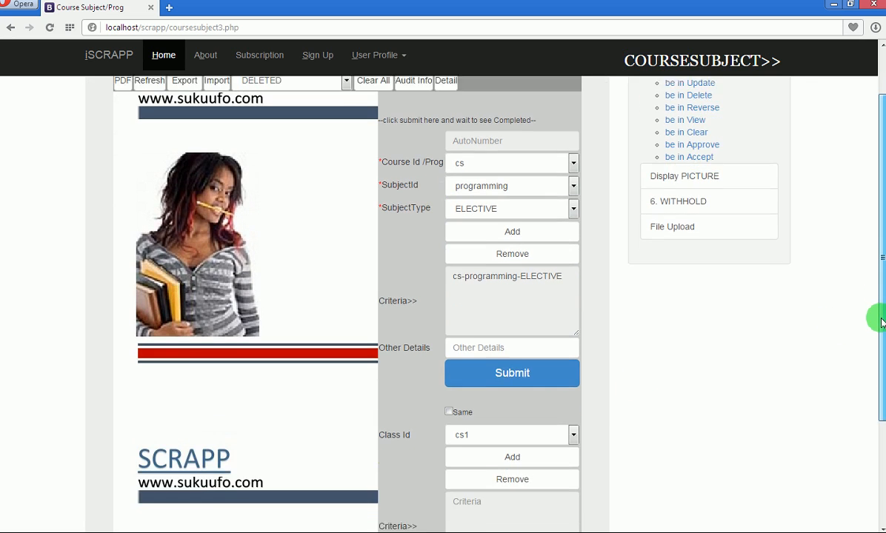
{"action": "scroll", "coordinate": [877, 374], "scroll_direction": "down", "scroll_amount": 2}
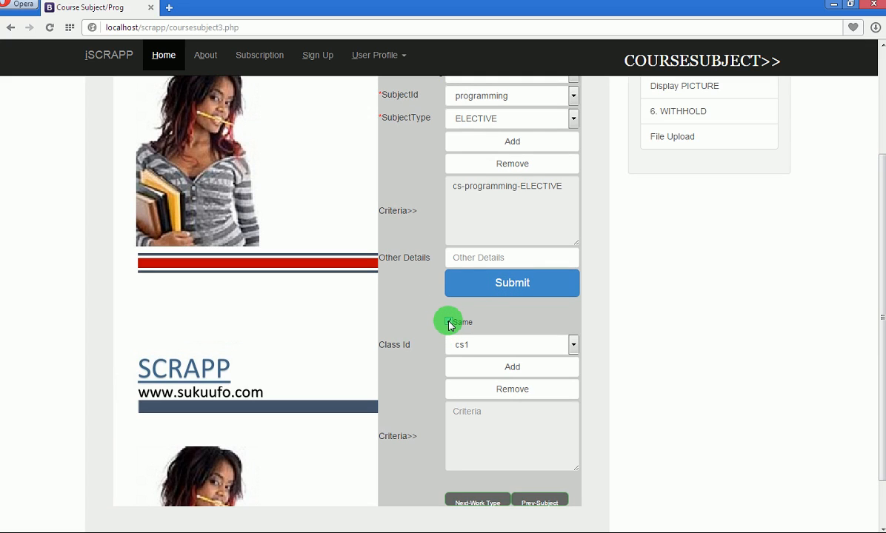
{"action": "left_click", "coordinate": [570, 346]}
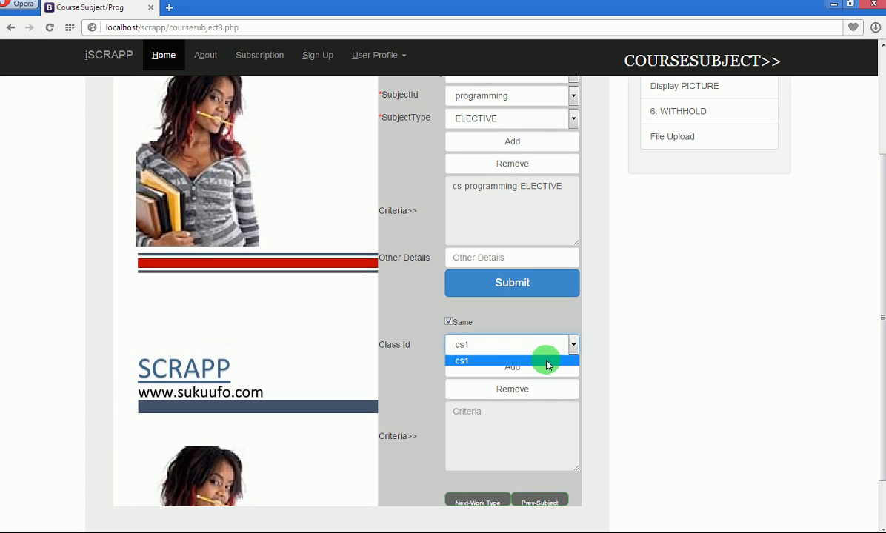
{"action": "left_click", "coordinate": [546, 361]}
{"action": "left_click", "coordinate": [545, 368]}
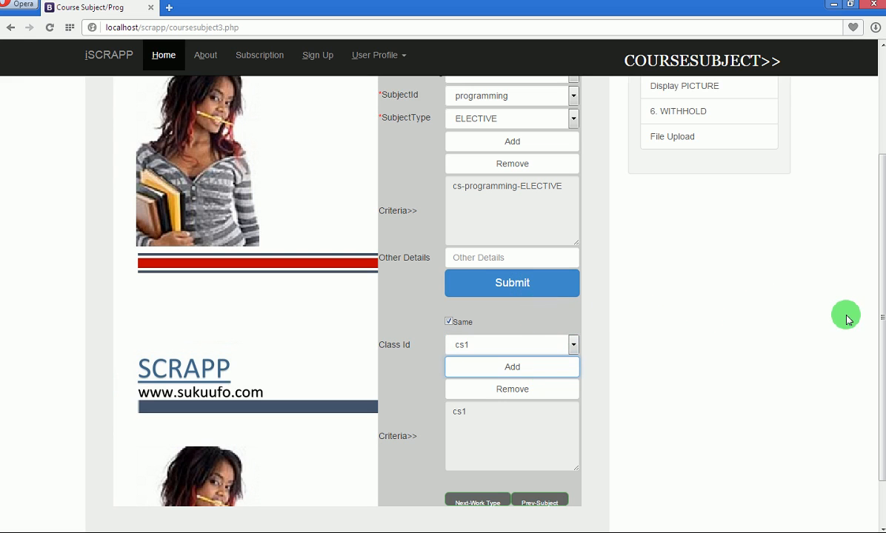
Highlight COURSE and SUBJECT in the heading, then untick the Same option.
{"action": "left_click_drag", "start_coordinate": [881, 320], "coordinate": [880, 269]}
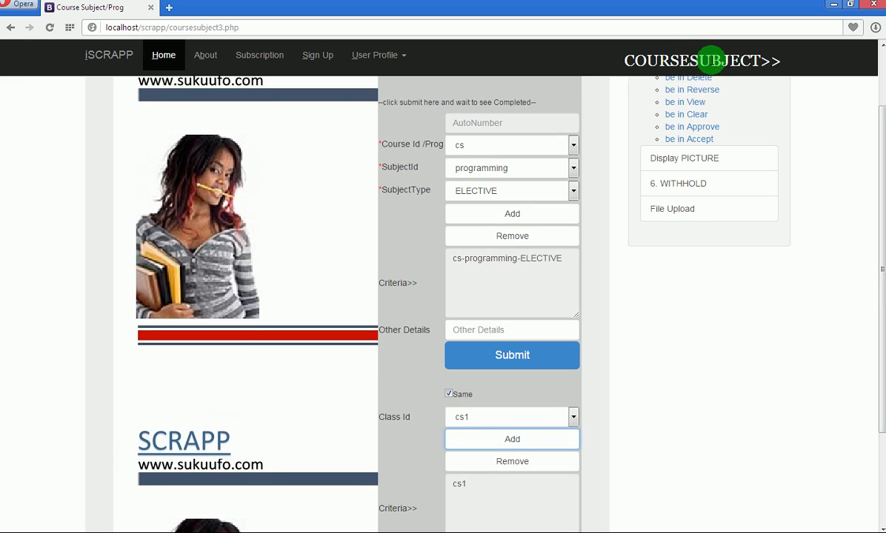
{"action": "left_click_drag", "start_coordinate": [688, 61], "coordinate": [629, 58]}
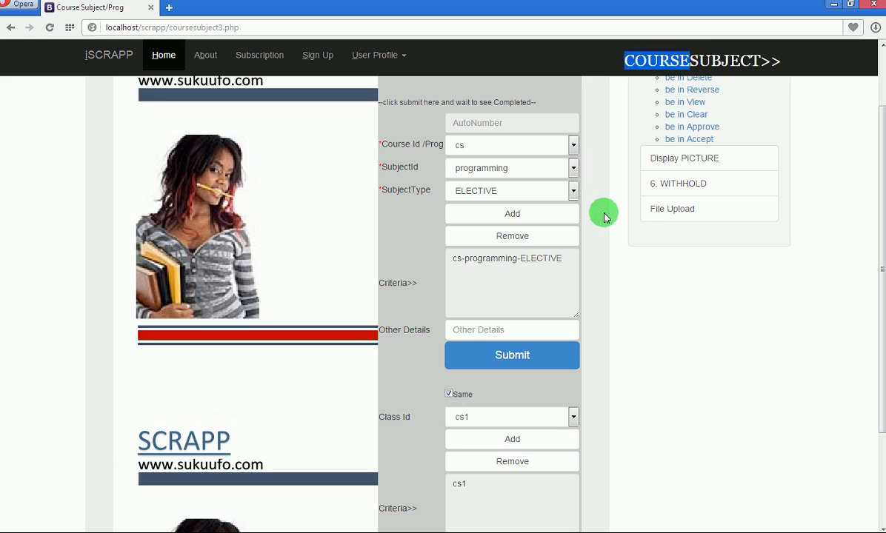
{"action": "left_click_drag", "start_coordinate": [689, 61], "coordinate": [480, 486]}
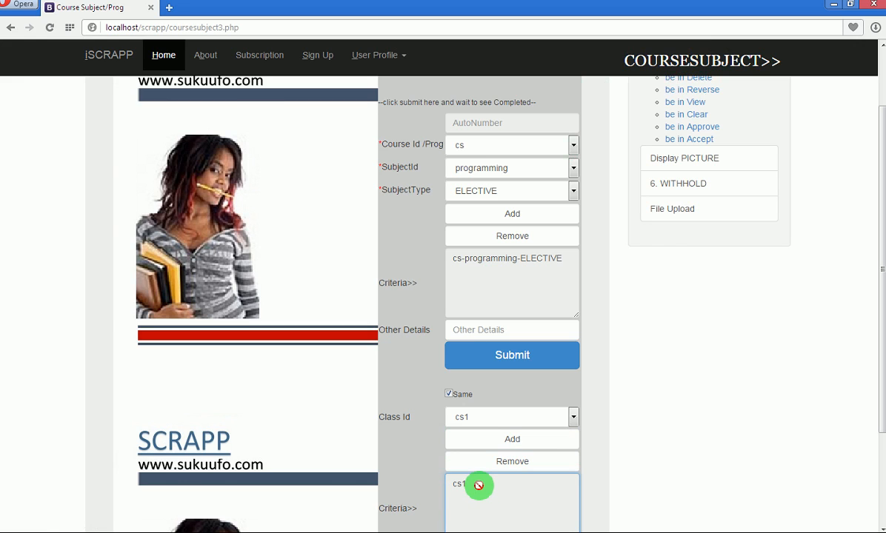
{"action": "left_click", "coordinate": [448, 395]}
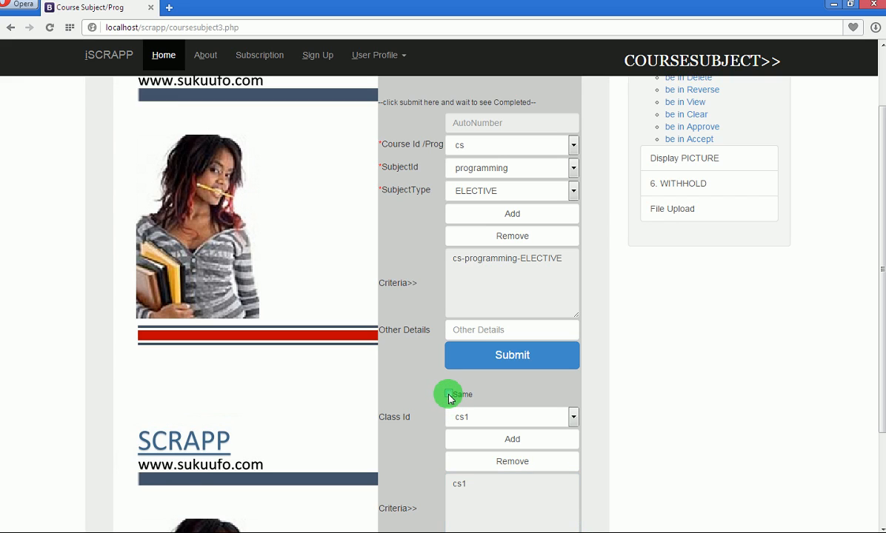
Remove cs1 from the class criteria and submit the cs-programming-ELECTIVE course-subject record.
{"action": "left_click", "coordinate": [515, 460]}
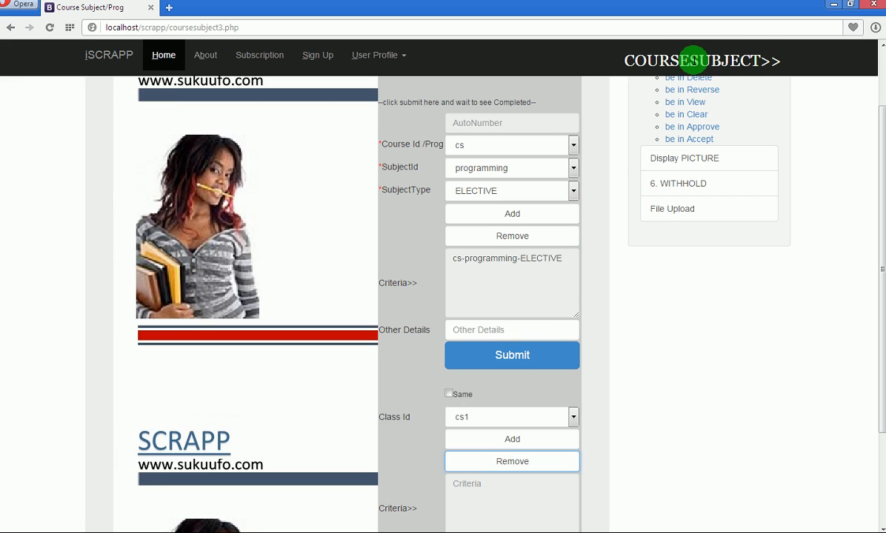
{"action": "left_click_drag", "start_coordinate": [683, 59], "coordinate": [587, 59]}
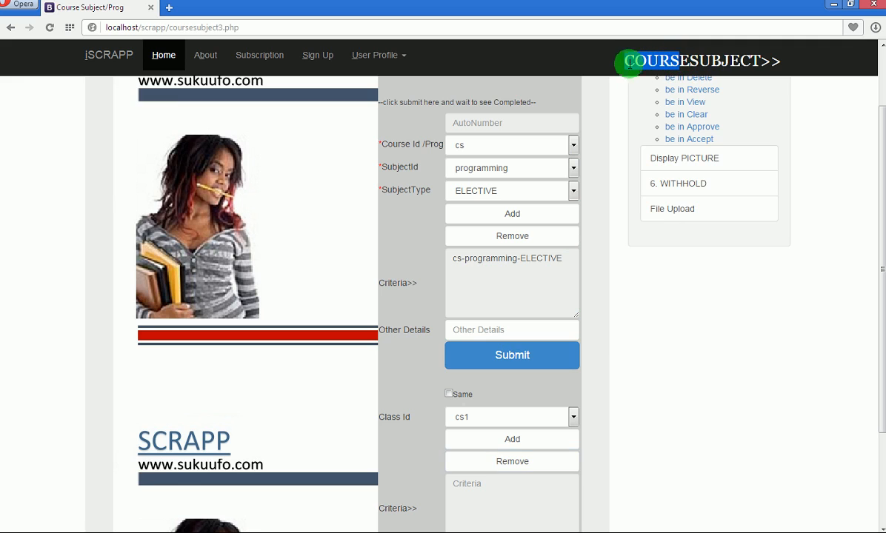
{"action": "left_click", "coordinate": [593, 377]}
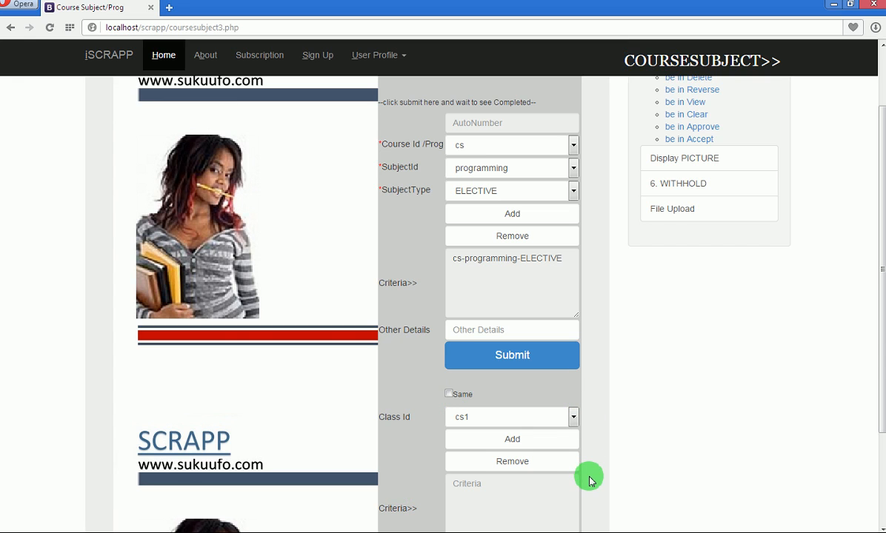
{"action": "left_click_drag", "start_coordinate": [880, 320], "coordinate": [882, 373]}
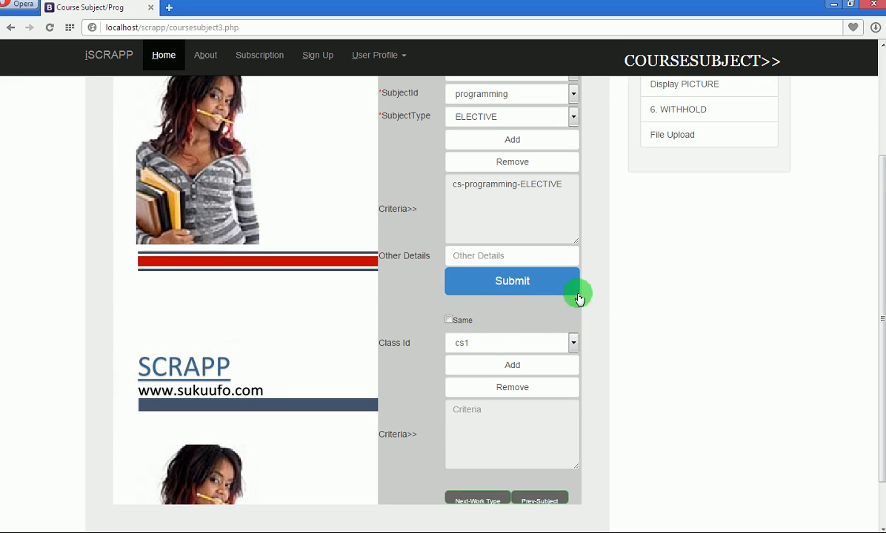
{"action": "left_click", "coordinate": [518, 283]}
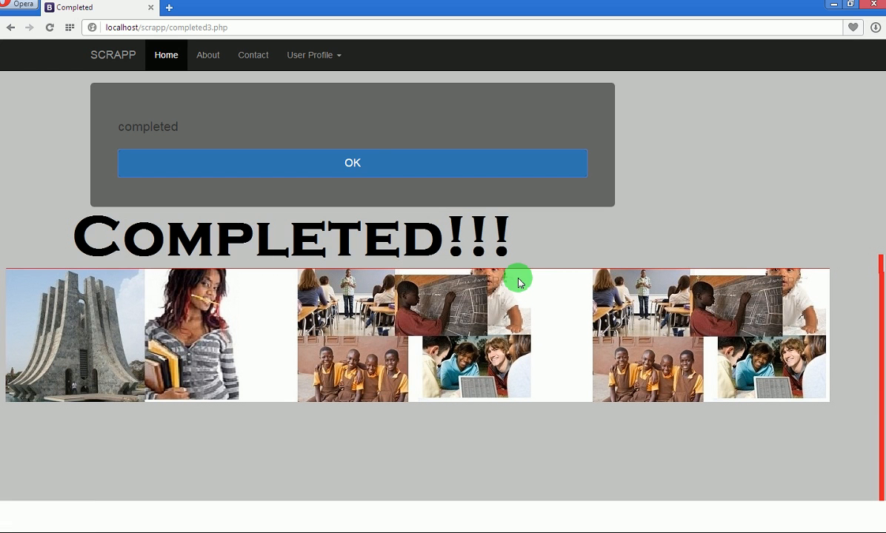
Dismiss the Completed notice and review the reset Course Subject form (cs, RME, CORE, cs1).
{"action": "left_click", "coordinate": [354, 164]}
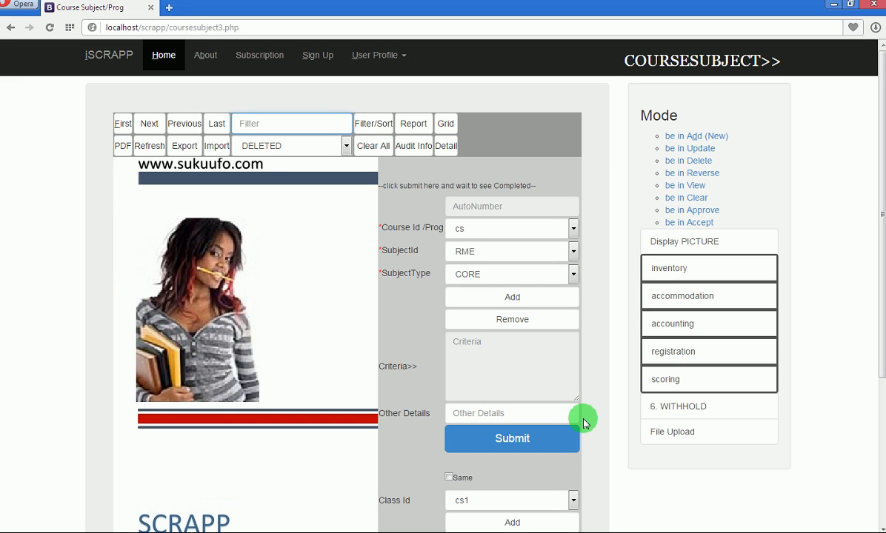
{"action": "left_click_drag", "start_coordinate": [881, 209], "coordinate": [882, 389]}
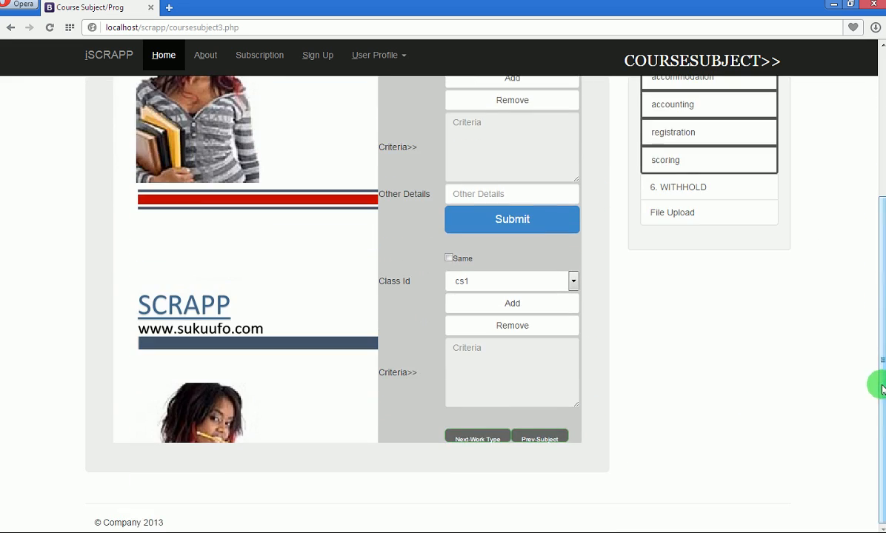
On the WorkType page, view the report of six work types (CLASSWORK to MAIN EXAMS), then close it.
{"action": "left_click", "coordinate": [477, 441]}
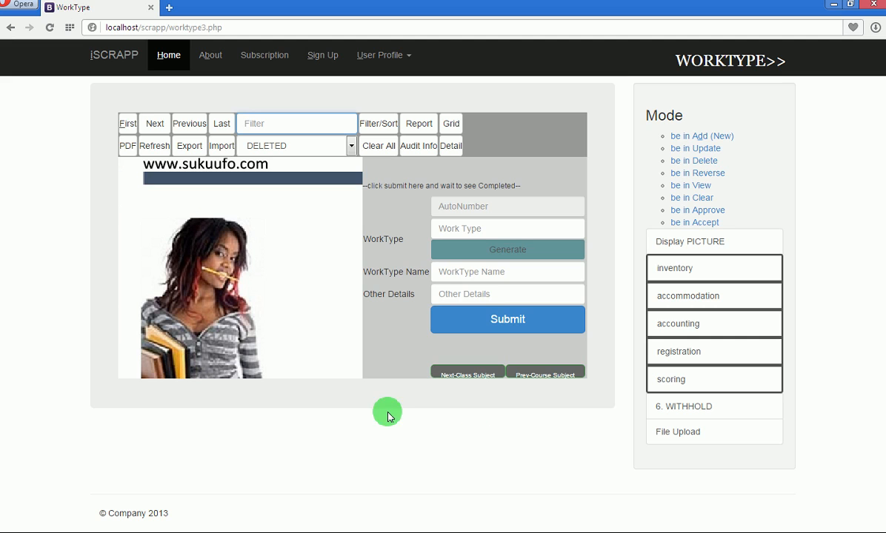
{"action": "left_click", "coordinate": [418, 126]}
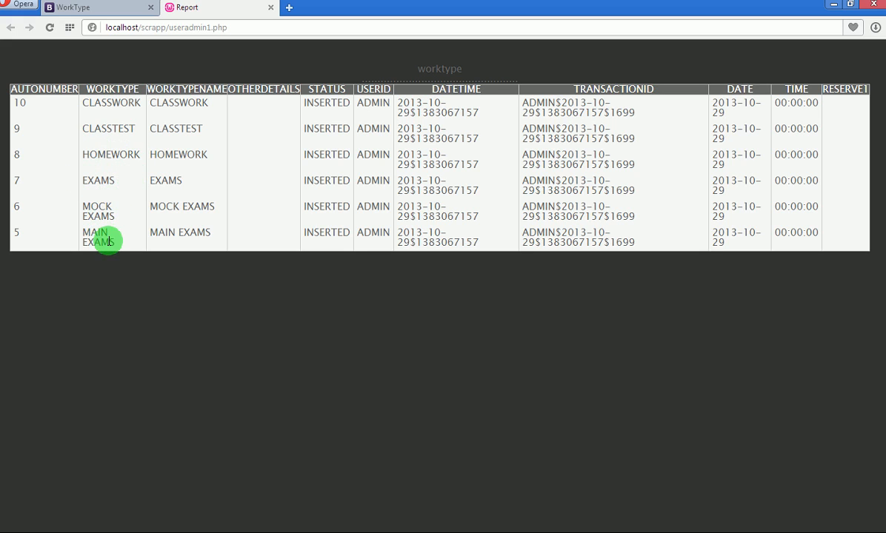
{"action": "left_click", "coordinate": [270, 8]}
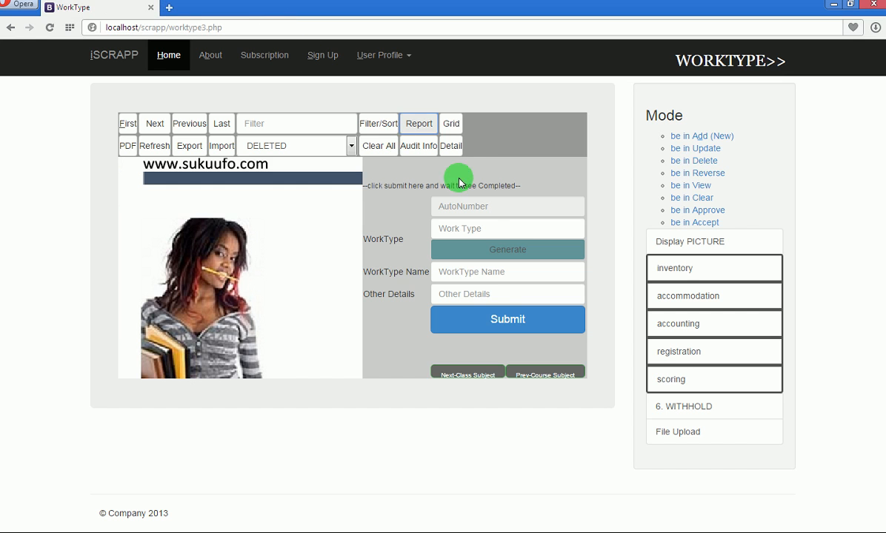
On the Class Subject page, add criterion cs1-programming and save the class-subject record.
{"action": "left_click", "coordinate": [466, 377]}
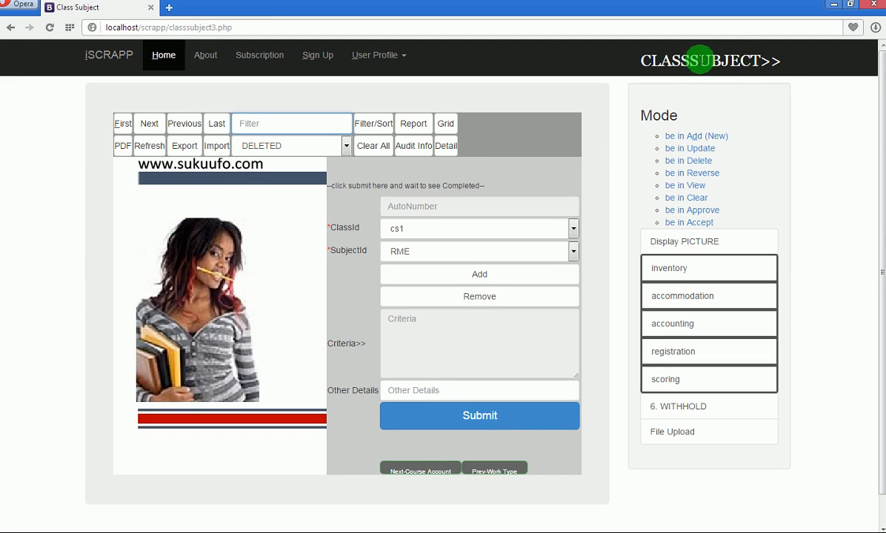
{"action": "left_click_drag", "start_coordinate": [762, 61], "coordinate": [690, 60]}
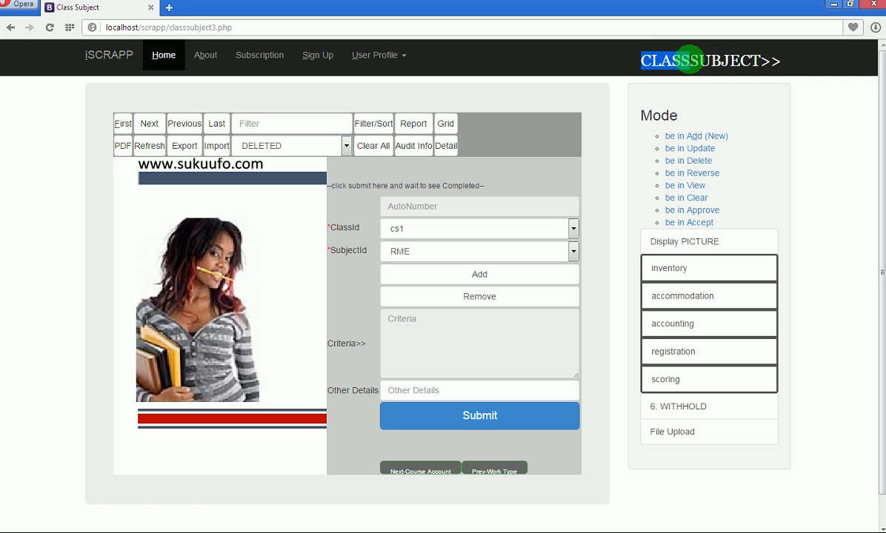
{"action": "left_click_drag", "start_coordinate": [690, 60], "coordinate": [594, 220]}
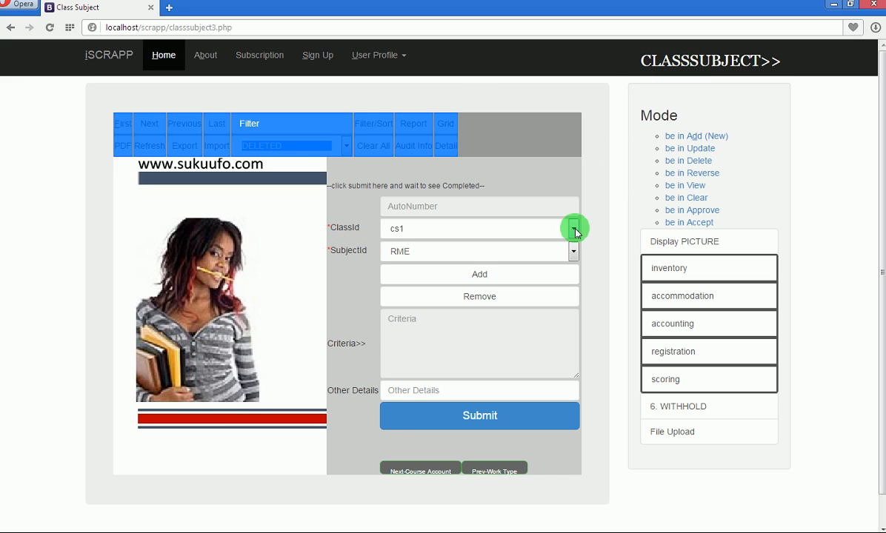
{"action": "left_click", "coordinate": [574, 229]}
{"action": "left_click", "coordinate": [567, 243]}
{"action": "left_click", "coordinate": [574, 251]}
{"action": "left_click", "coordinate": [501, 349]}
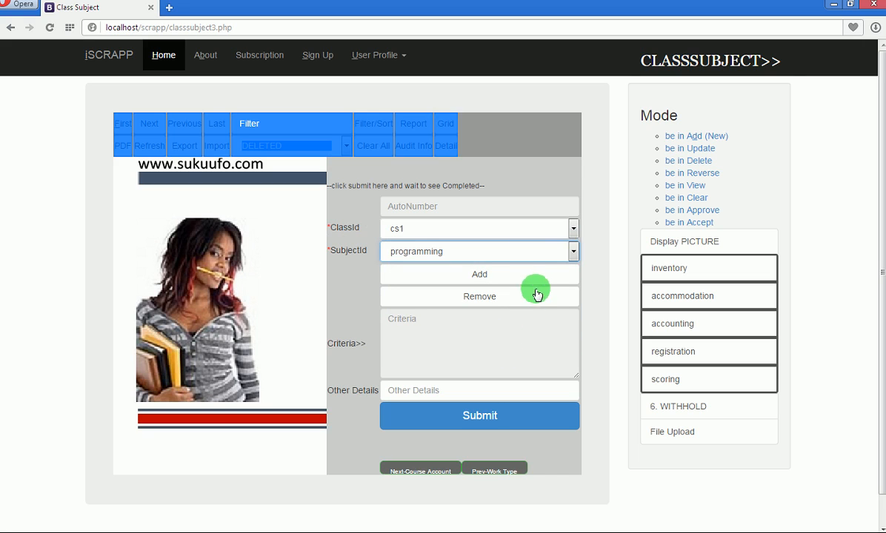
{"action": "left_click", "coordinate": [516, 279]}
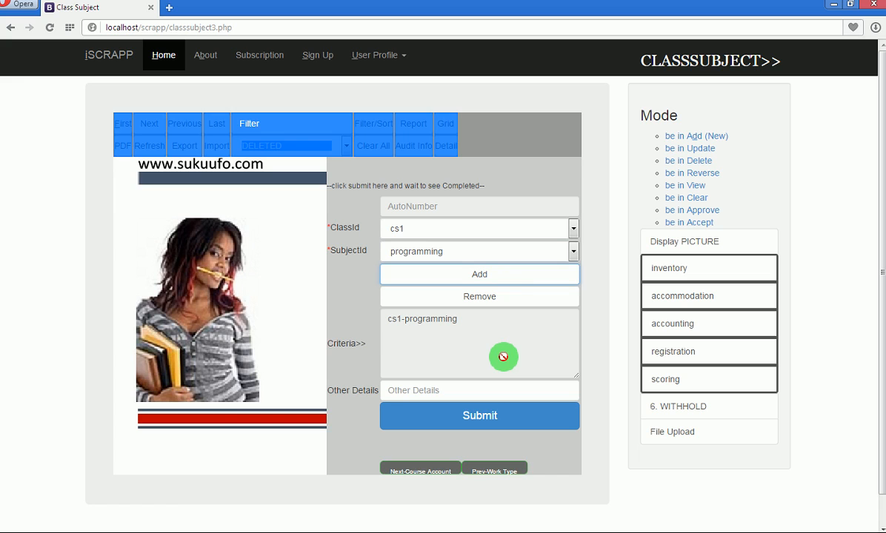
{"action": "left_click", "coordinate": [573, 251]}
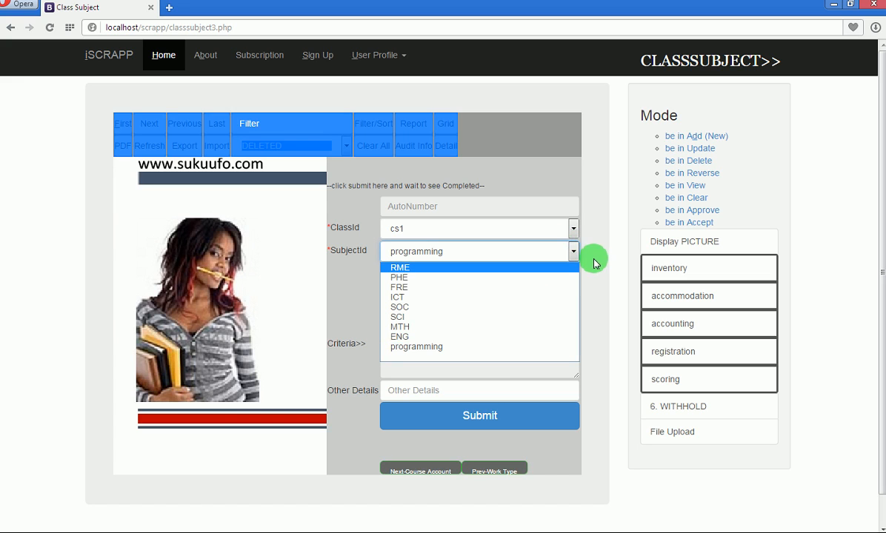
{"action": "left_click", "coordinate": [595, 261]}
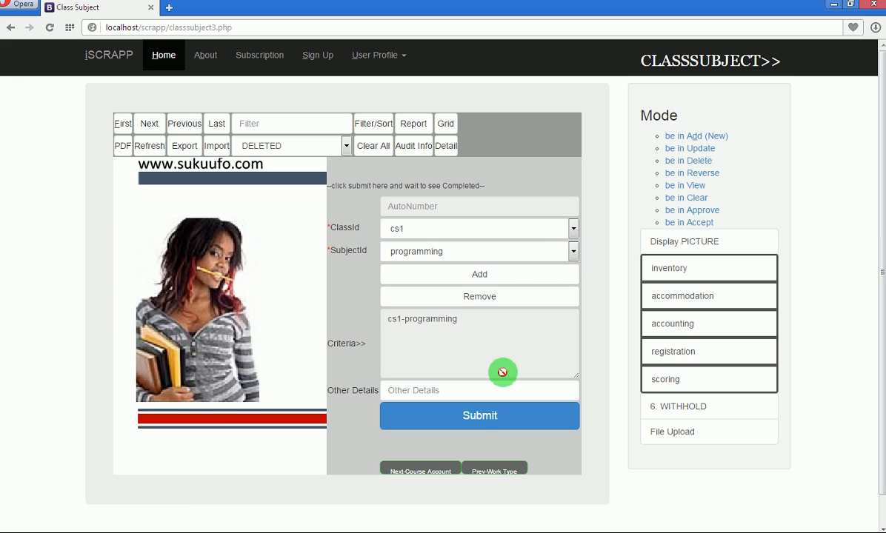
{"action": "left_click", "coordinate": [479, 418]}
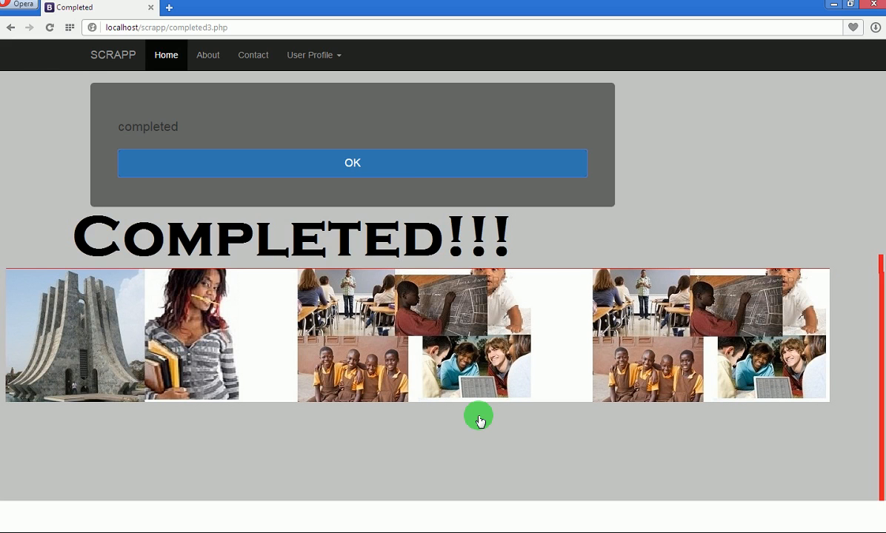
Dismiss the Completed notice and open the Course Account form, pre-filled with cs and flatrate3acc.
{"action": "left_click", "coordinate": [355, 165]}
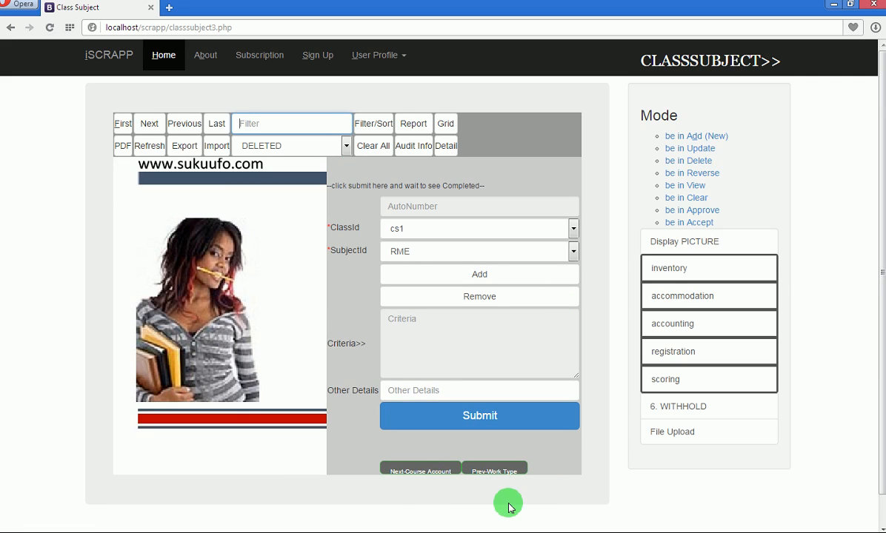
{"action": "left_click", "coordinate": [419, 473]}
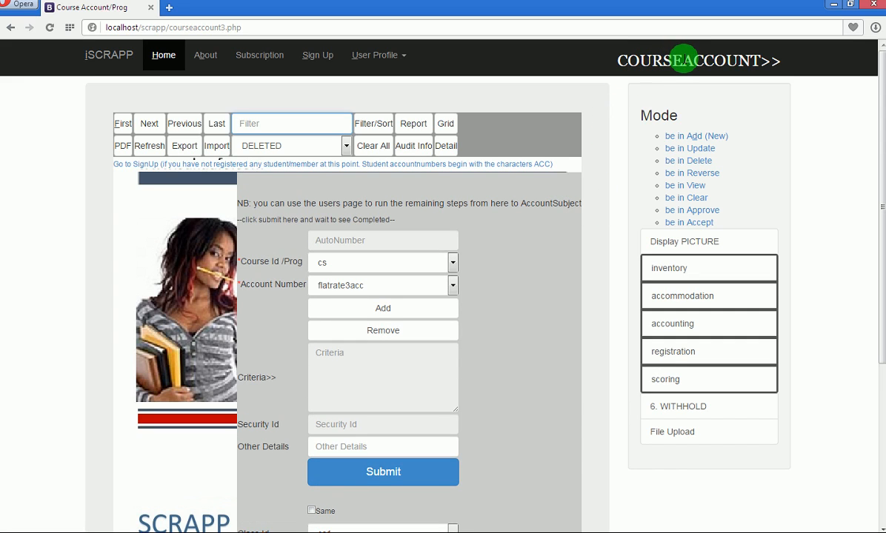
{"action": "left_click_drag", "start_coordinate": [683, 60], "coordinate": [760, 61]}
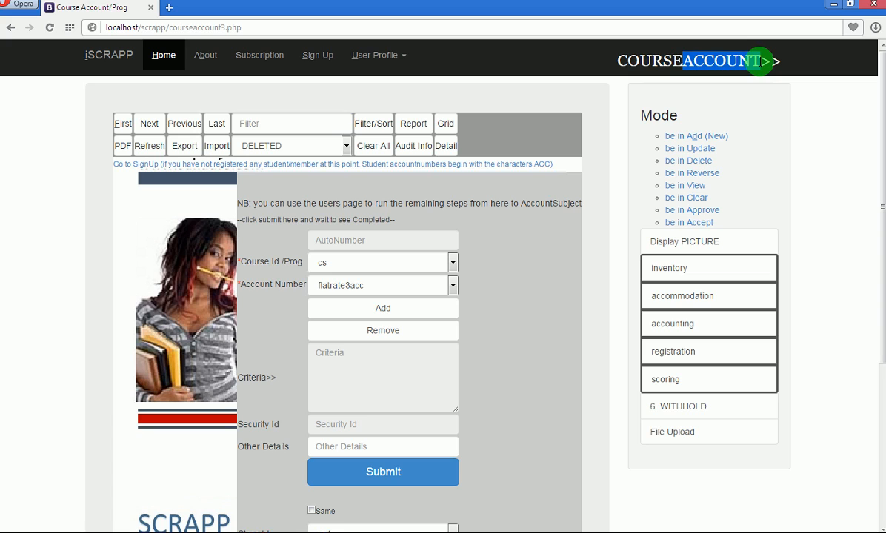
{"action": "left_click", "coordinate": [760, 60]}
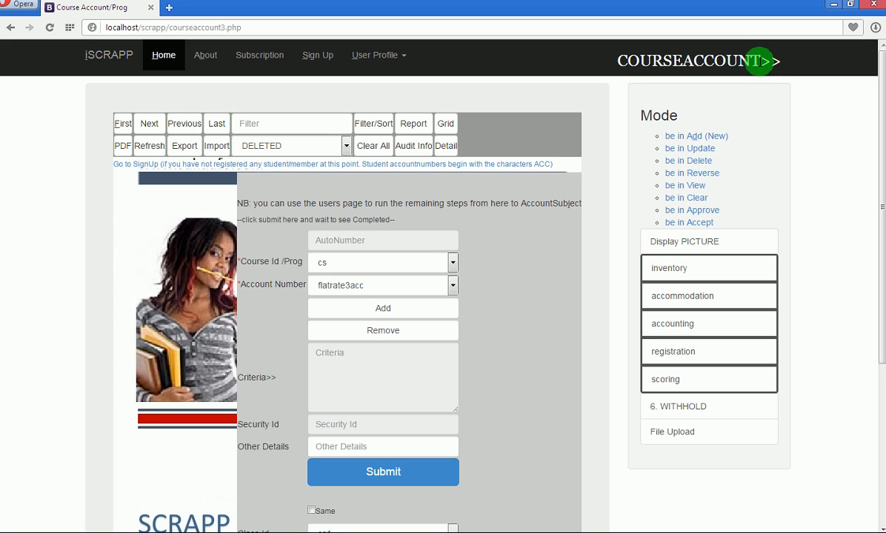
{"action": "mouse_move", "coordinate": [760, 61]}
{"action": "left_mouse_down"}
{"action": "mouse_move", "coordinate": [641, 61]}
{"action": "mouse_move", "coordinate": [759, 61]}
{"action": "left_mouse_up"}
{"action": "left_click", "coordinate": [686, 61]}
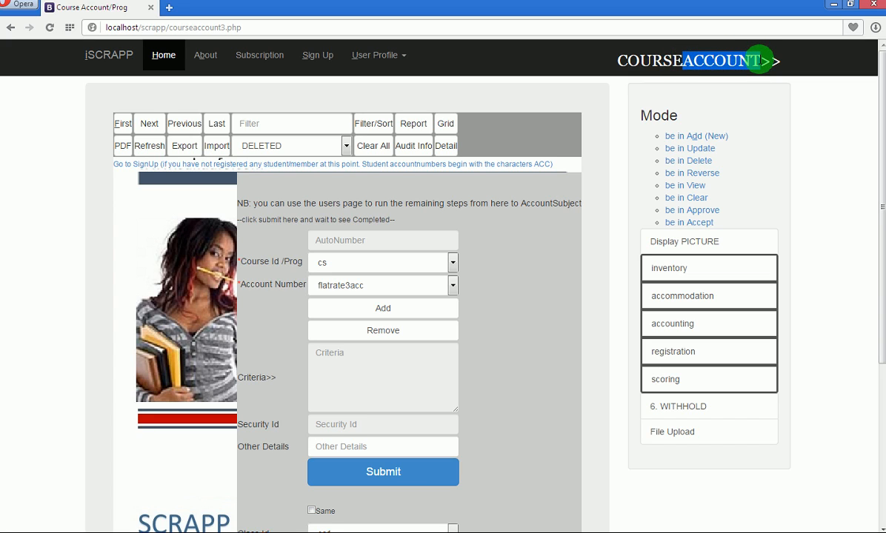
{"action": "left_click", "coordinate": [759, 61]}
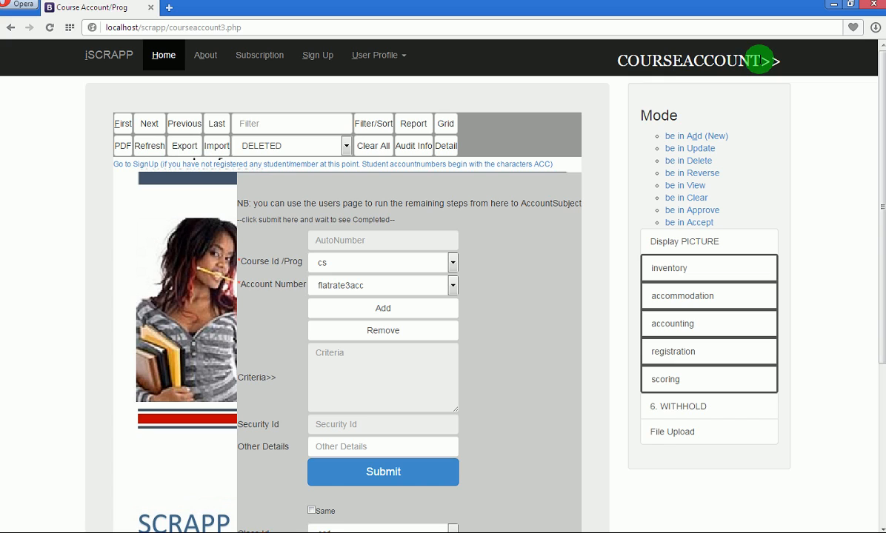
{"action": "left_click_drag", "start_coordinate": [759, 61], "coordinate": [628, 61]}
{"action": "left_click", "coordinate": [628, 61]}
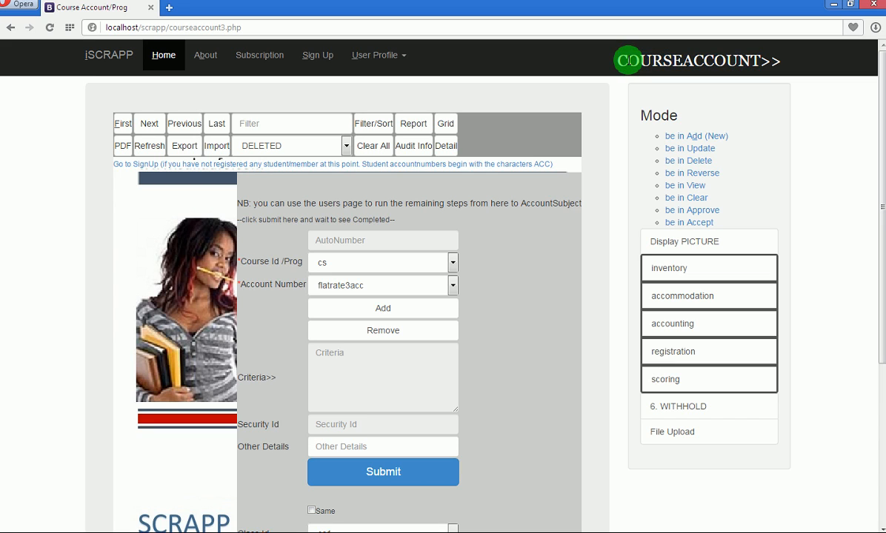
{"action": "left_click_drag", "start_coordinate": [628, 61], "coordinate": [679, 62]}
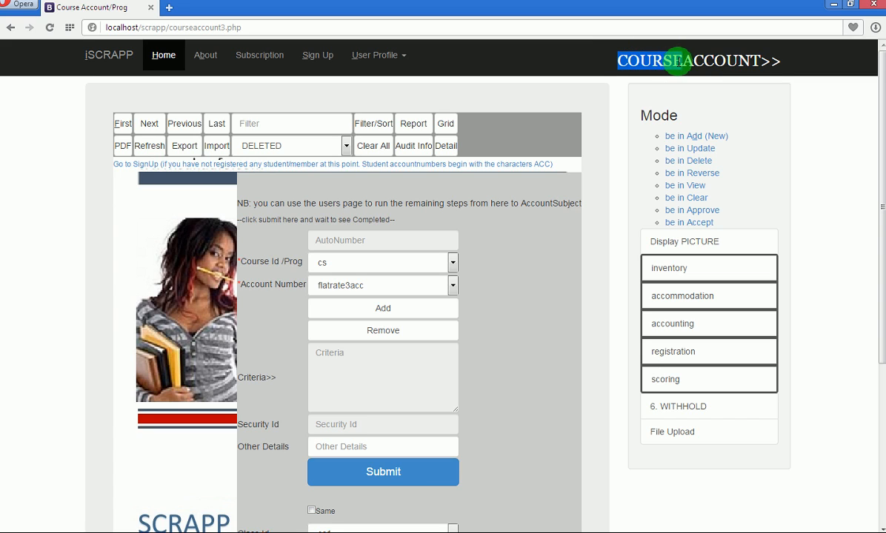
{"action": "left_click", "coordinate": [514, 207]}
Choose course cs, leave account flatrate3acc unchanged, and go to the SignUp page.
{"action": "left_click", "coordinate": [451, 263]}
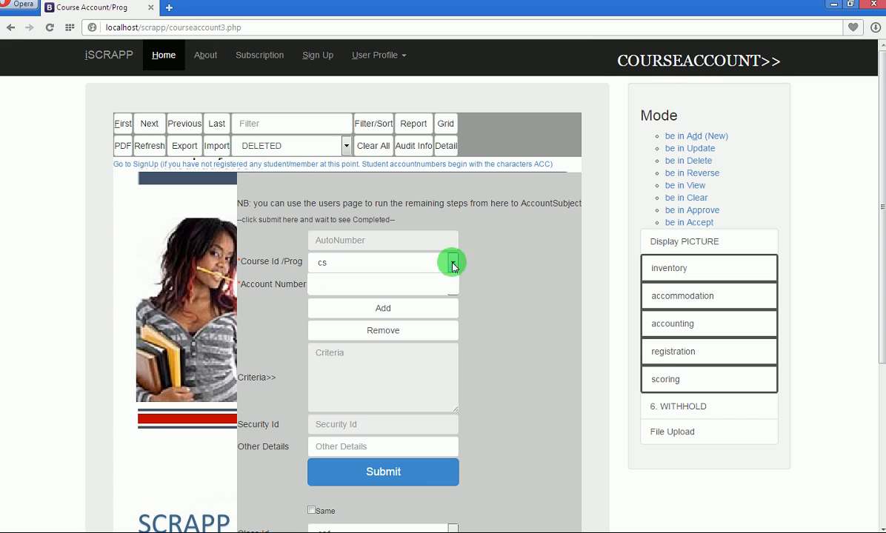
{"action": "left_click", "coordinate": [436, 278]}
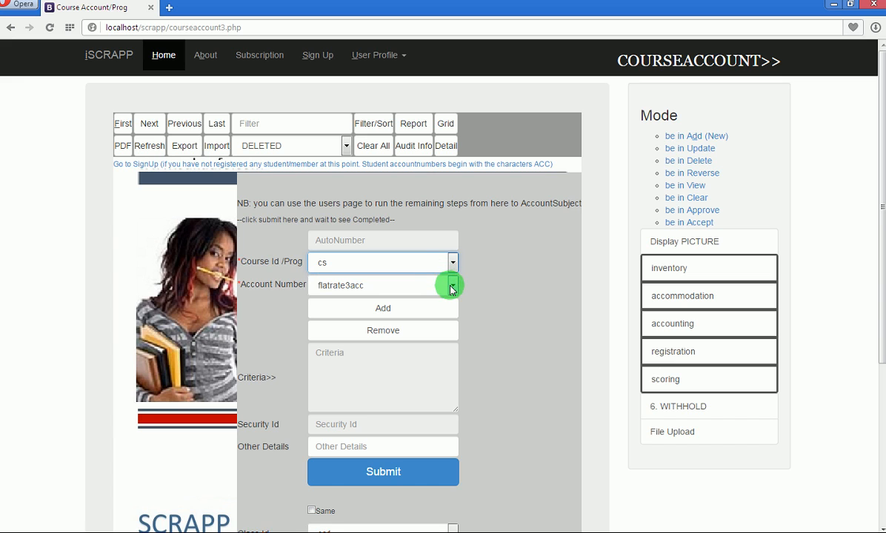
{"action": "left_click", "coordinate": [451, 287]}
{"action": "left_click_drag", "start_coordinate": [451, 299], "coordinate": [449, 435]}
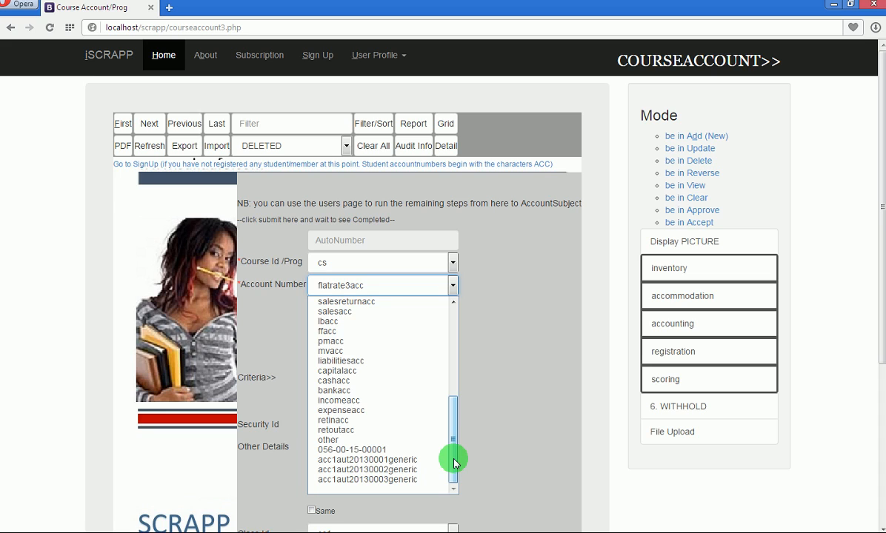
{"action": "left_click", "coordinate": [524, 330]}
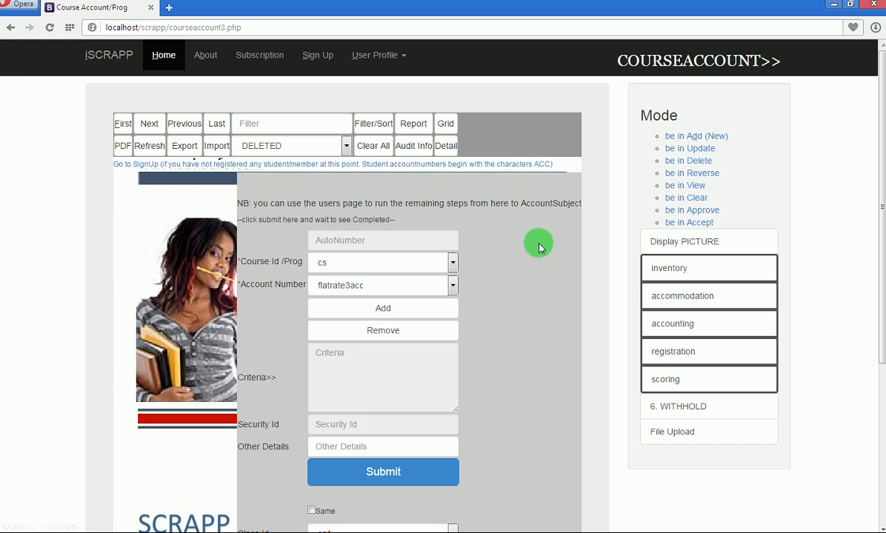
{"action": "left_click", "coordinate": [453, 286]}
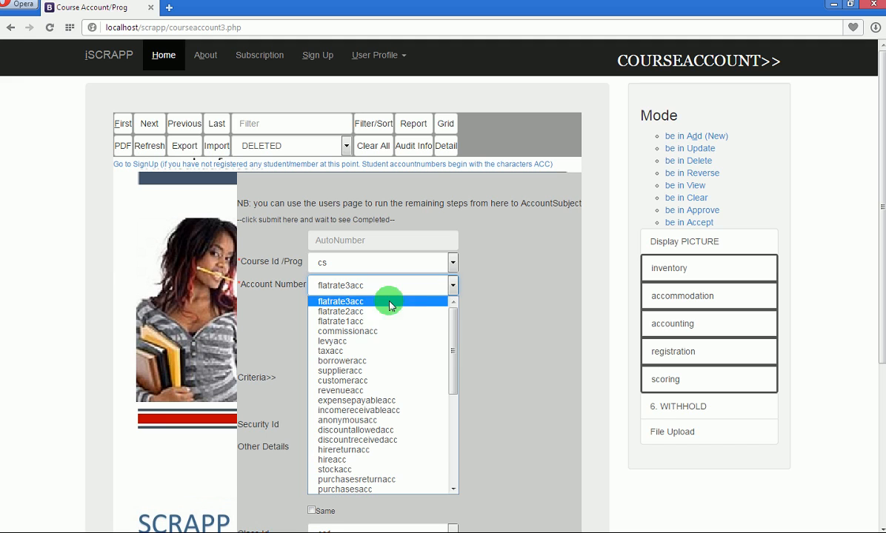
{"action": "left_click_drag", "start_coordinate": [453, 326], "coordinate": [445, 446]}
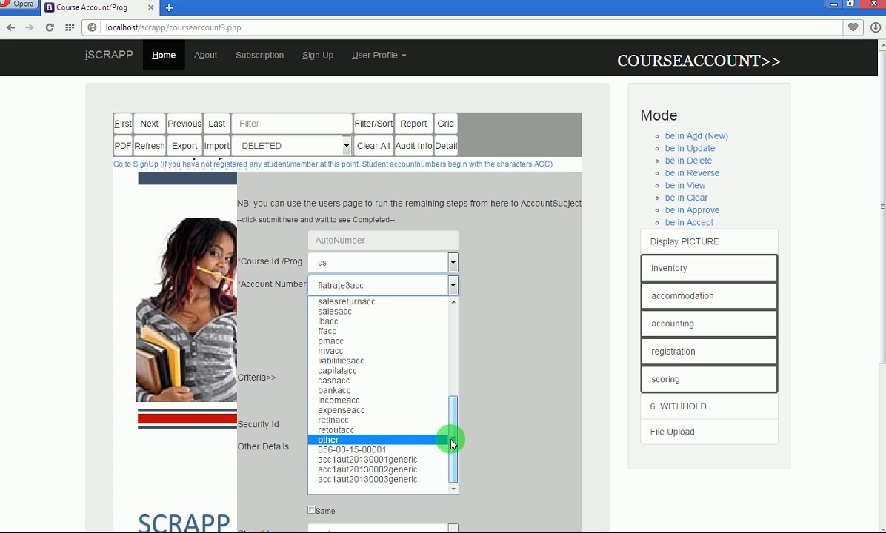
{"action": "left_click", "coordinate": [483, 357]}
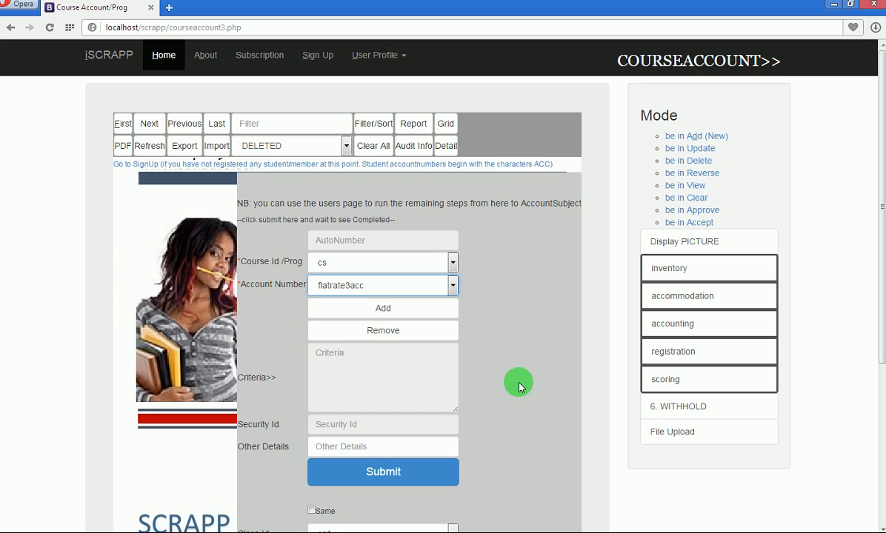
{"action": "left_click", "coordinate": [274, 165]}
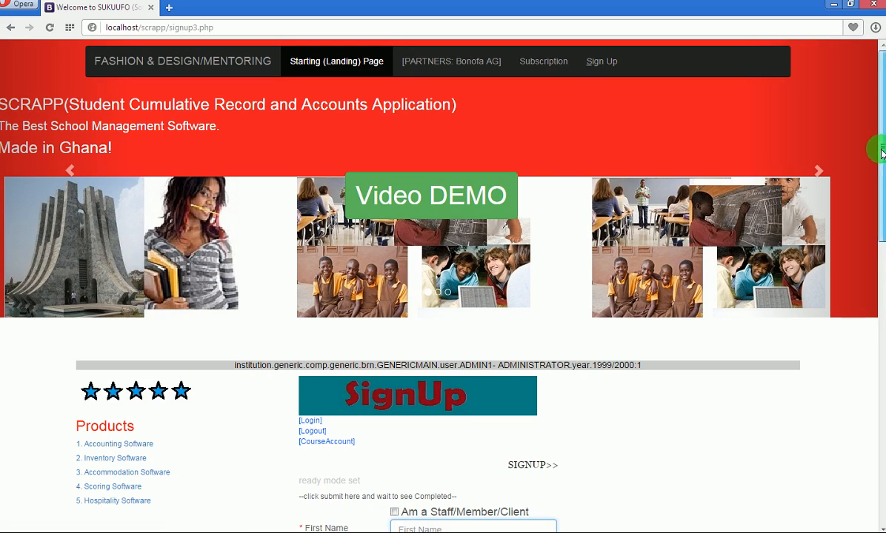
Enter the student's first name and copy it into the surname and user id fields.
{"action": "left_click_drag", "start_coordinate": [876, 155], "coordinate": [873, 275]}
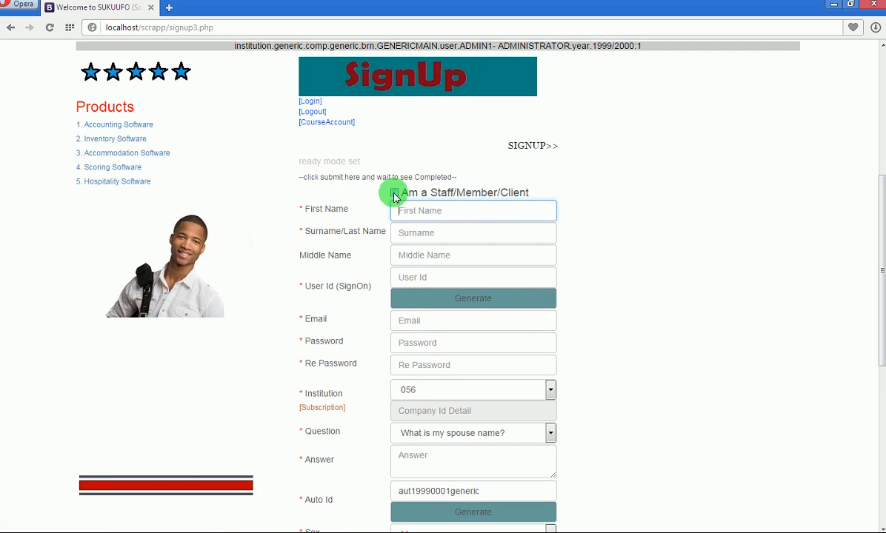
{"action": "left_click", "coordinate": [423, 210]}
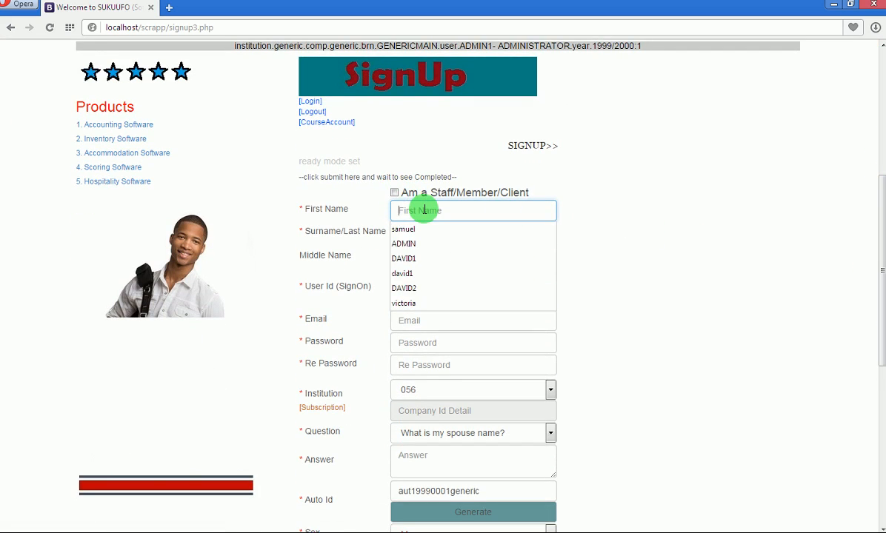
{"action": "type", "text": "DAVI"}
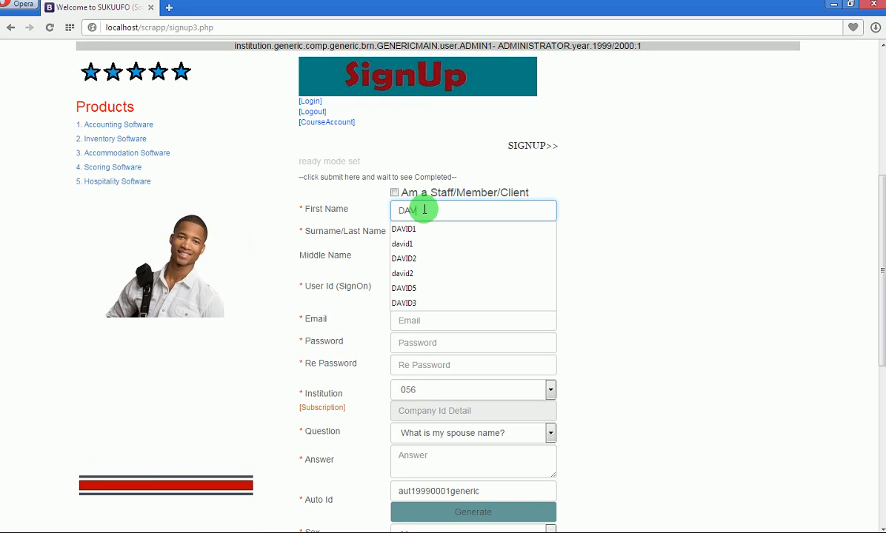
{"action": "type", "text": "D1"}
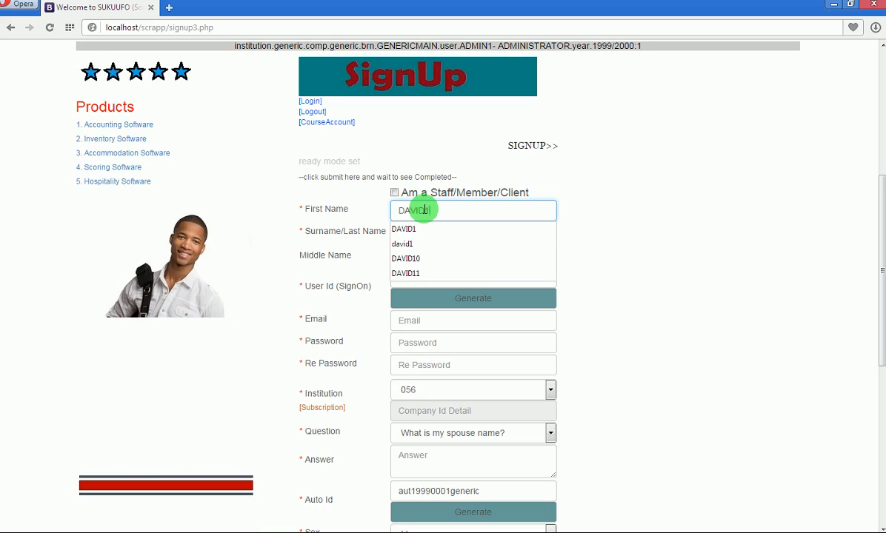
{"action": "double_click", "coordinate": [426, 211]}
{"action": "key", "text": "ctrl+c"}
{"action": "key", "text": "Tab"}
{"action": "key", "text": "ctrl+v"}
{"action": "key", "text": "Tab"}
{"action": "key", "text": "Tab"}
{"action": "key", "text": "ctrl+v"}
{"action": "key", "text": "Tab"}
{"action": "key", "text": "Tab"}
{"action": "key", "text": "Tab"}
{"action": "key", "text": "Tab"}
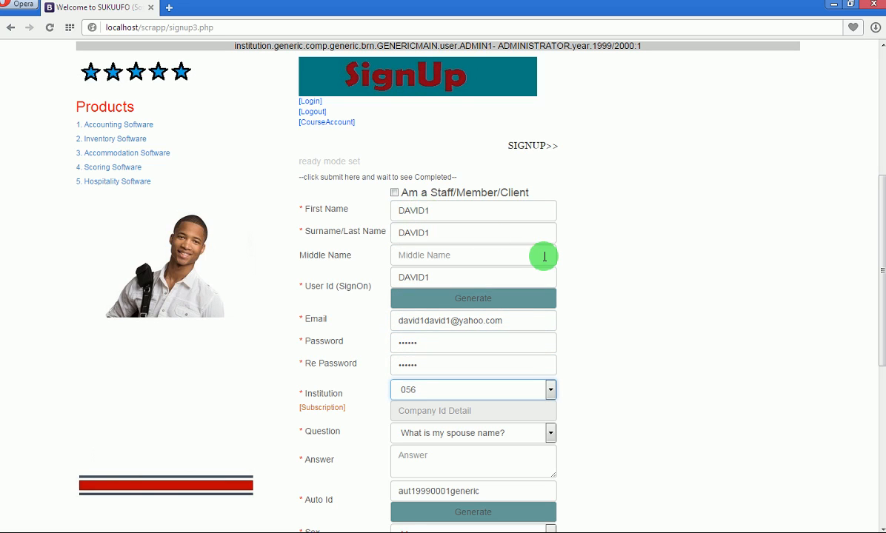
Choose institution generic, type the security answer, and check auto id aut20130004generic.
{"action": "left_click", "coordinate": [550, 391]}
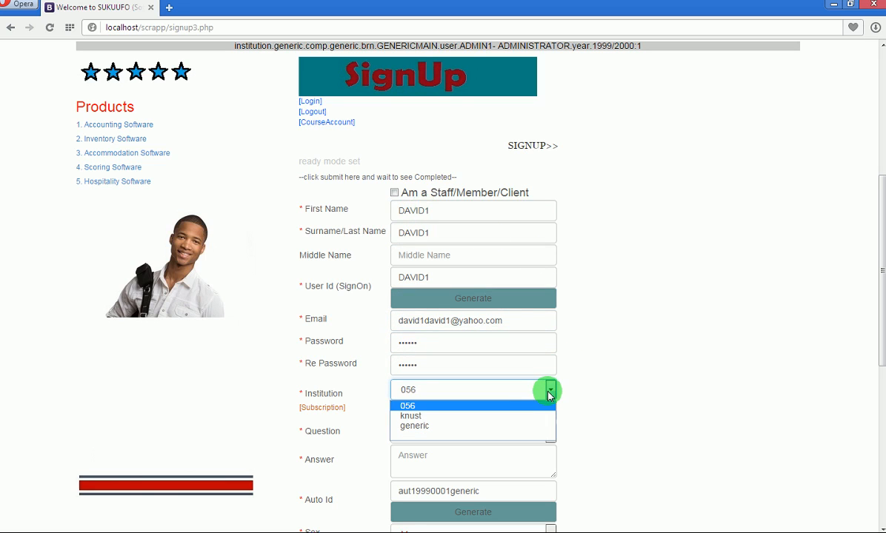
{"action": "left_click", "coordinate": [494, 426]}
{"action": "left_click", "coordinate": [490, 454]}
{"action": "type", "text": "DAVID1"}
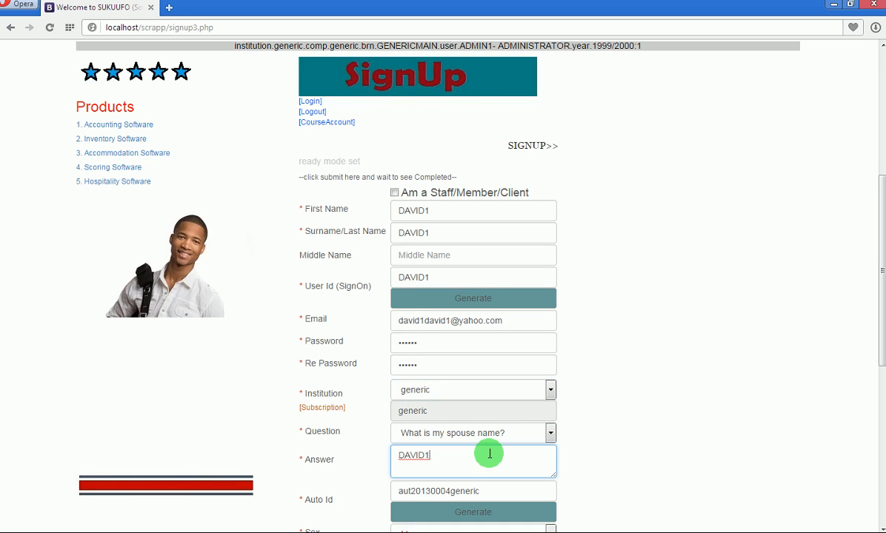
{"action": "key", "text": "Tab"}
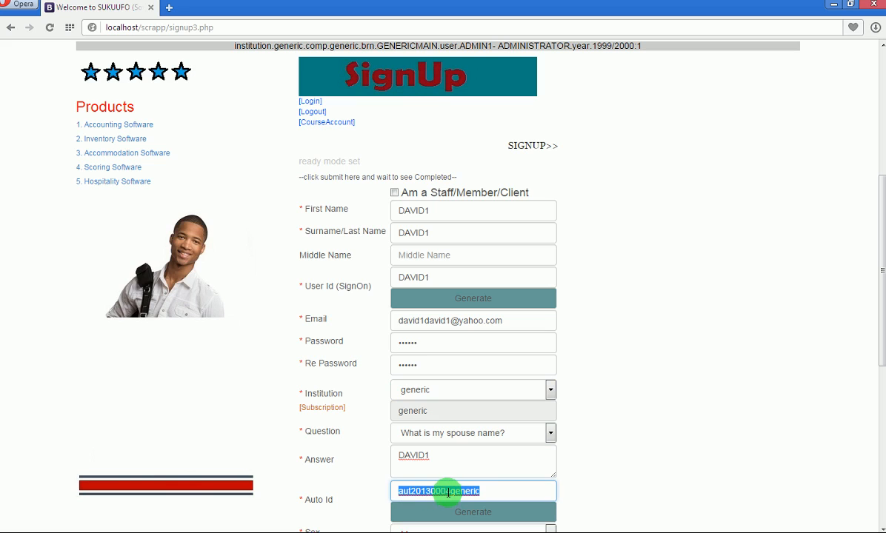
{"action": "left_click", "coordinate": [482, 491]}
{"action": "double_click", "coordinate": [461, 491]}
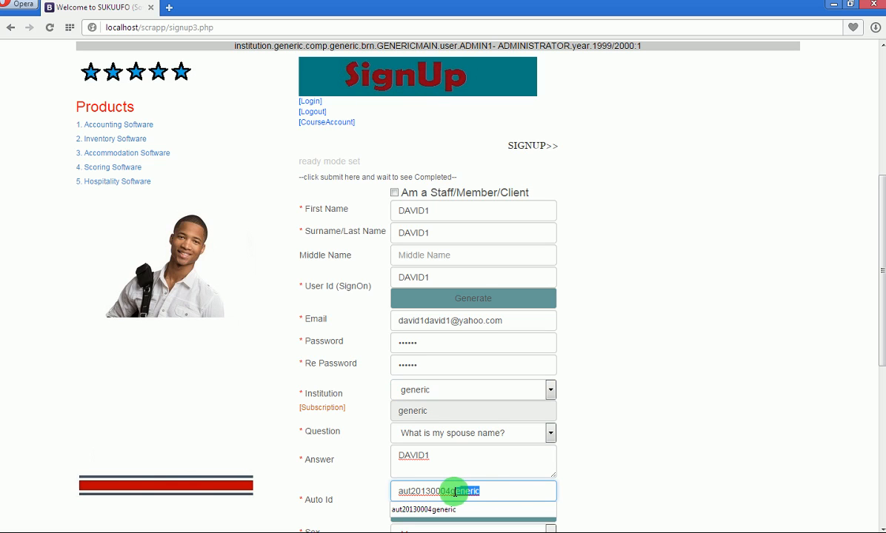
{"action": "left_click", "coordinate": [418, 491]}
{"action": "left_click_drag", "start_coordinate": [417, 491], "coordinate": [429, 491]}
{"action": "left_click", "coordinate": [429, 491]}
{"action": "left_click_drag", "start_coordinate": [879, 330], "coordinate": [881, 464]}
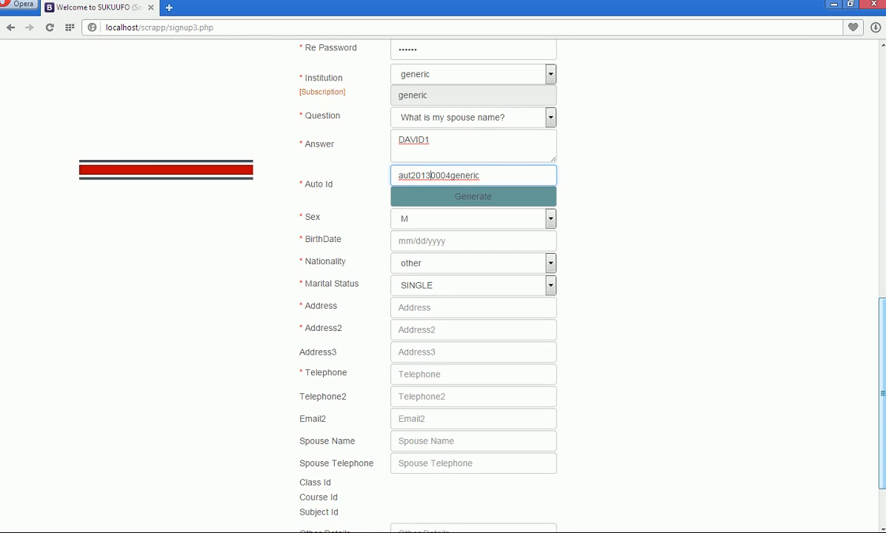
Set birth date 01/01/1999 and nationality gh, and fill the address lines and telephone.
{"action": "left_click", "coordinate": [452, 246]}
{"action": "left_click", "coordinate": [448, 258]}
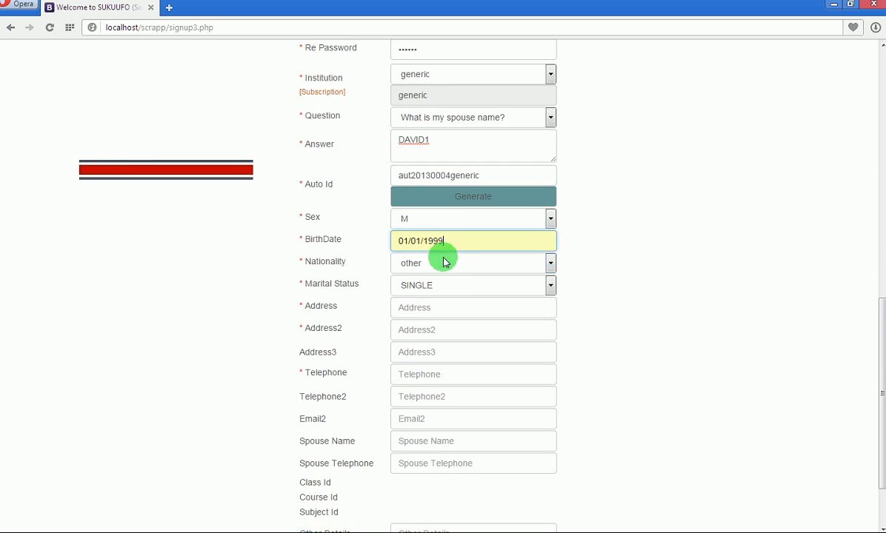
{"action": "left_click", "coordinate": [475, 260]}
{"action": "left_click", "coordinate": [452, 290]}
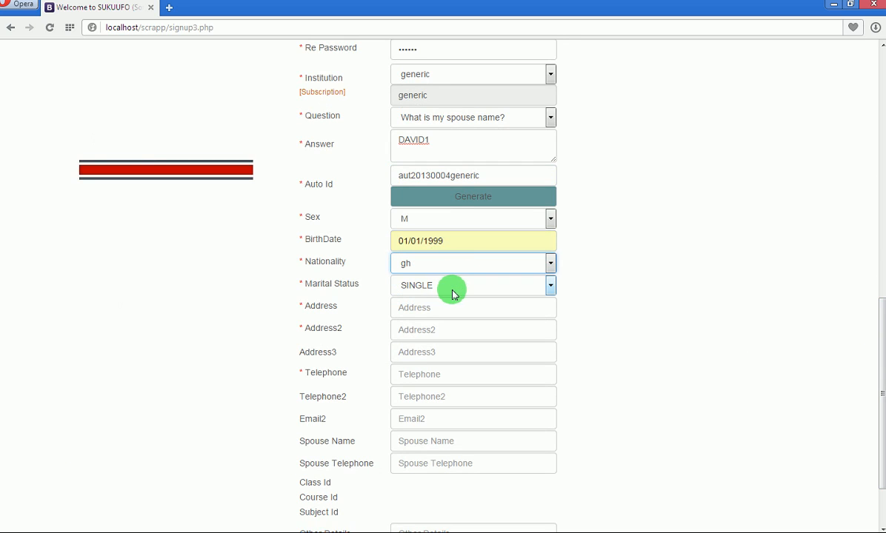
{"action": "left_click", "coordinate": [449, 310]}
{"action": "key", "text": "ctrl+v"}
{"action": "key", "text": "Tab"}
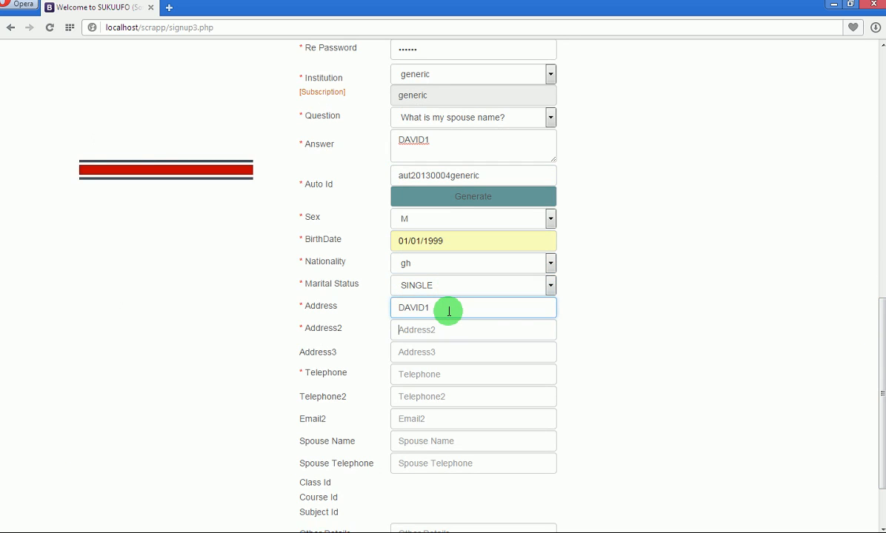
{"action": "key", "text": "ctrl+v"}
{"action": "key", "text": "Tab"}
{"action": "key", "text": "Tab"}
{"action": "key", "text": "ctrl+v"}
{"action": "key", "text": "Tab"}
{"action": "key", "text": "Tab"}
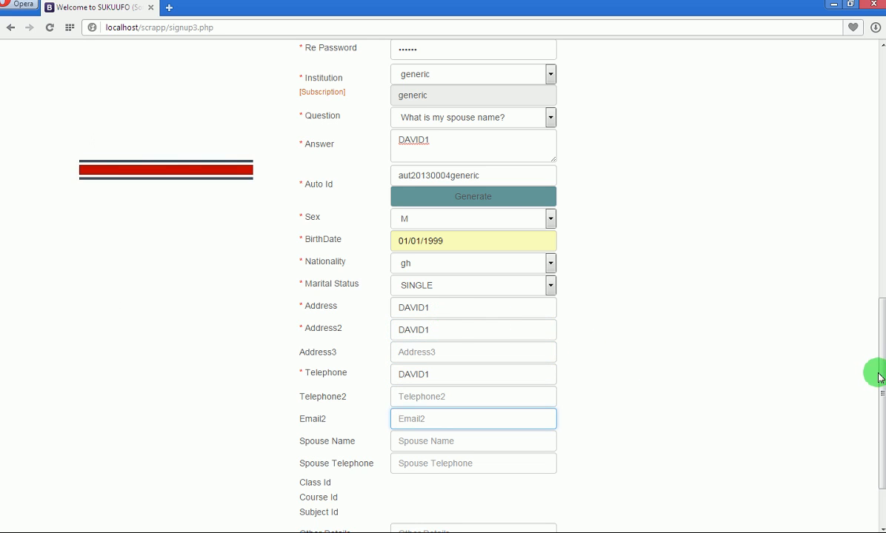
Tick automatic account creation and submit the signup.
{"action": "left_click_drag", "start_coordinate": [881, 376], "coordinate": [881, 420]}
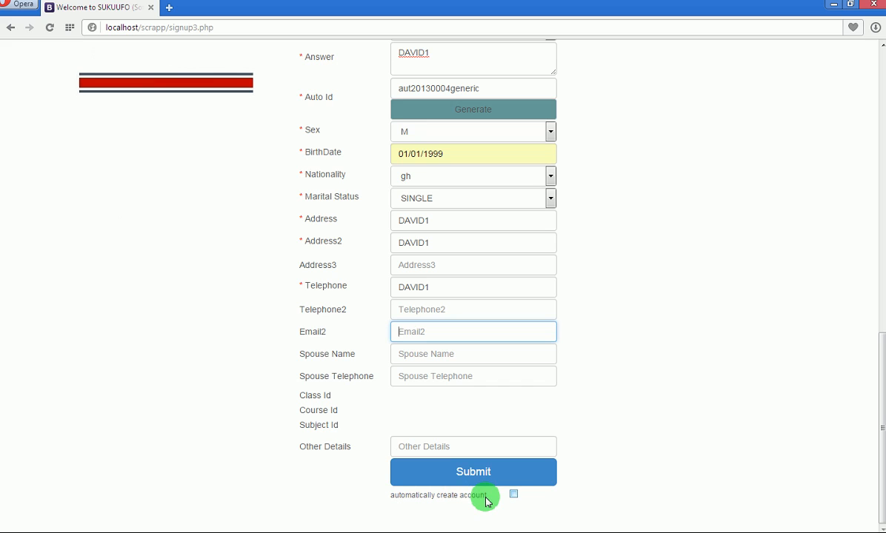
{"action": "left_click", "coordinate": [514, 495]}
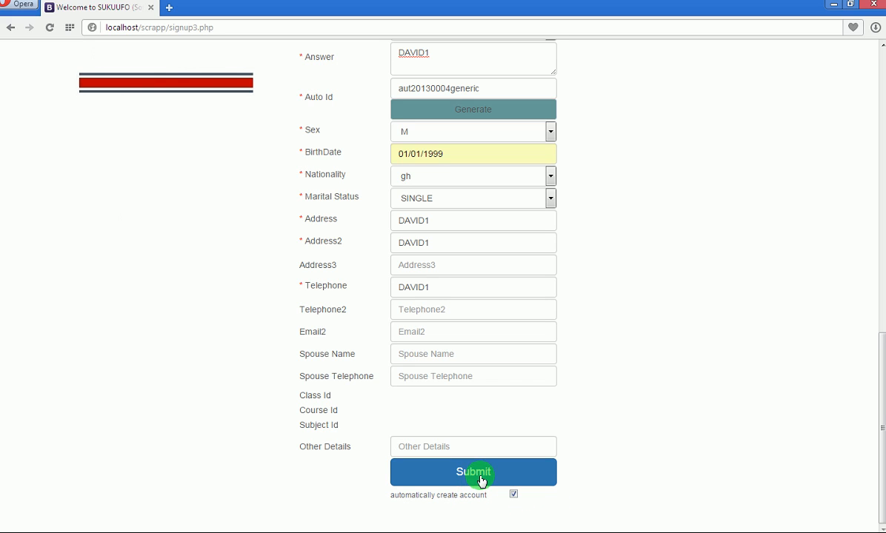
{"action": "left_click", "coordinate": [481, 481]}
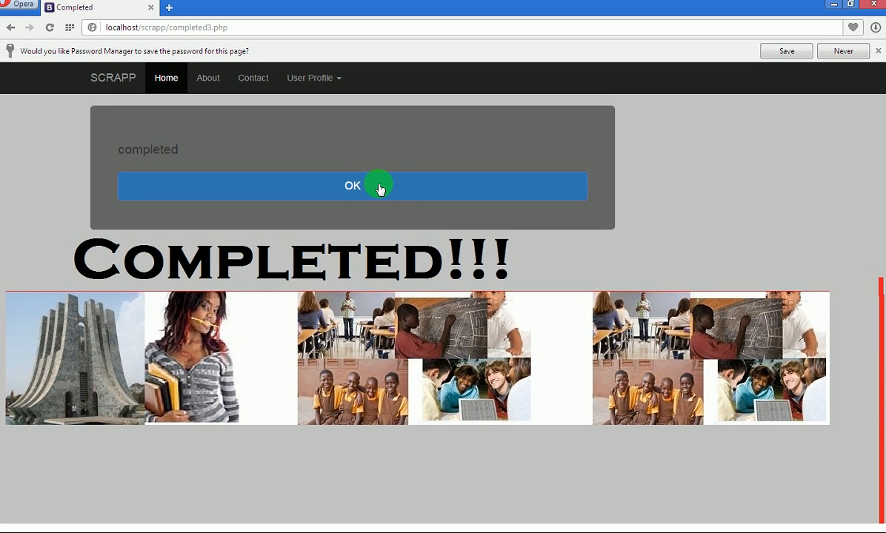
Dismiss the Completed message and fill the second student's first name, surname and user id.
{"action": "left_click", "coordinate": [362, 189]}
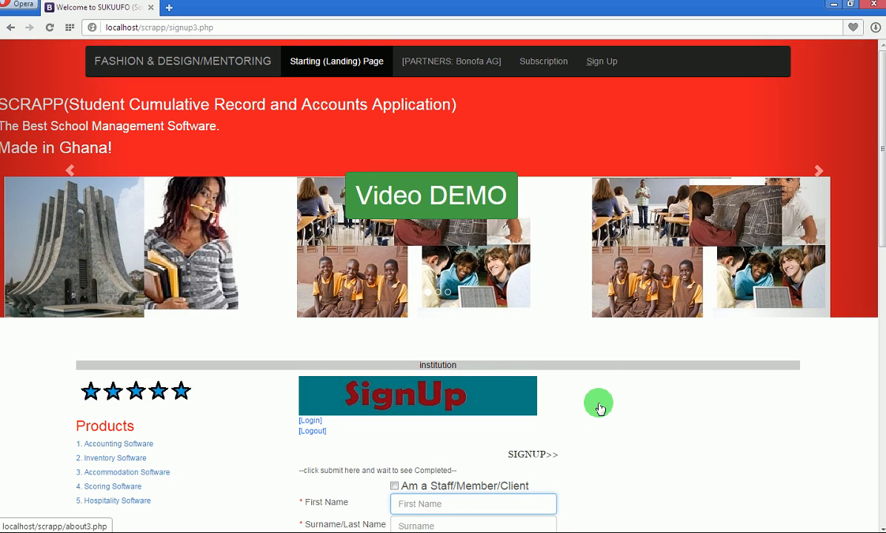
{"action": "left_click_drag", "start_coordinate": [874, 122], "coordinate": [877, 280]}
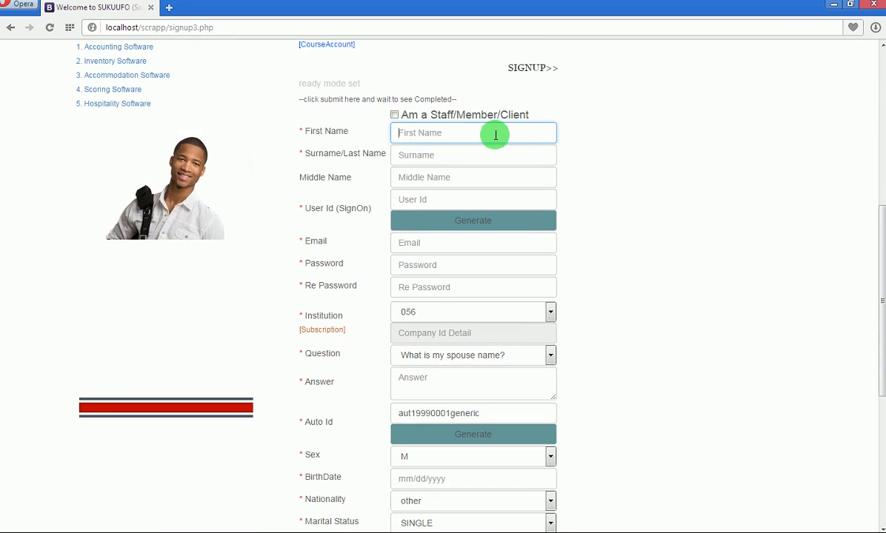
{"action": "type", "text": "DAVID"}
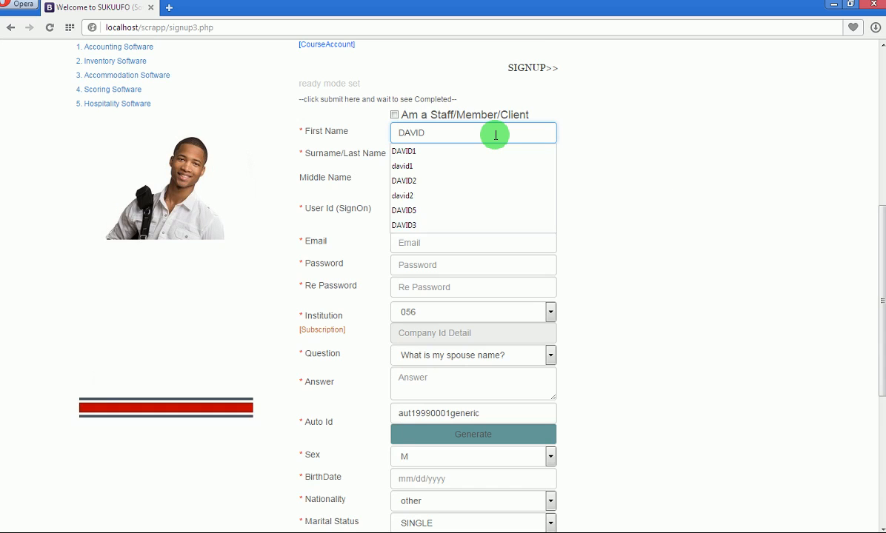
{"action": "type", "text": "2"}
{"action": "key", "text": "ctrl+a"}
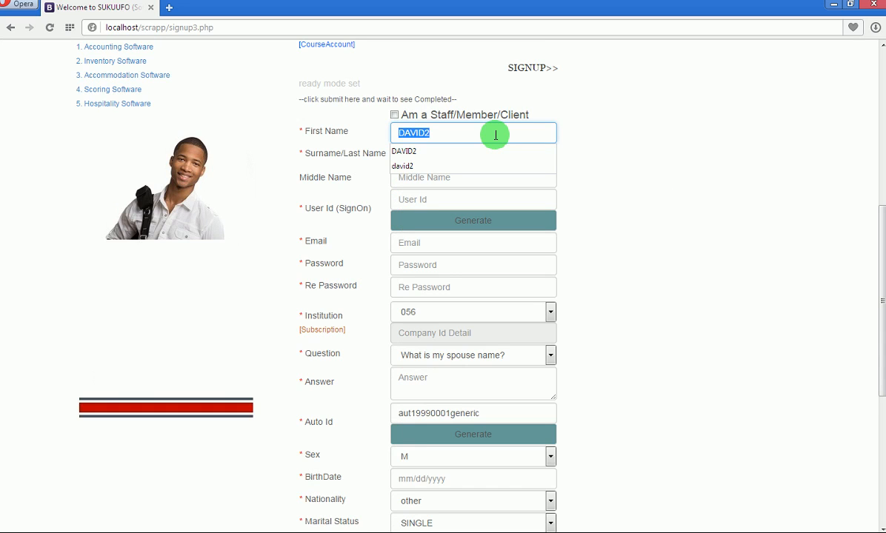
{"action": "key", "text": "ctrl+c"}
{"action": "key", "text": "Tab"}
{"action": "key", "text": "ctrl+v"}
{"action": "key", "text": "Tab"}
{"action": "key", "text": "Tab"}
{"action": "key", "text": "ctrl+v"}
{"action": "key", "text": "Tab"}
{"action": "key", "text": "Tab"}
{"action": "key", "text": "Tab"}
{"action": "key", "text": "Tab"}
{"action": "key", "text": "Tab"}
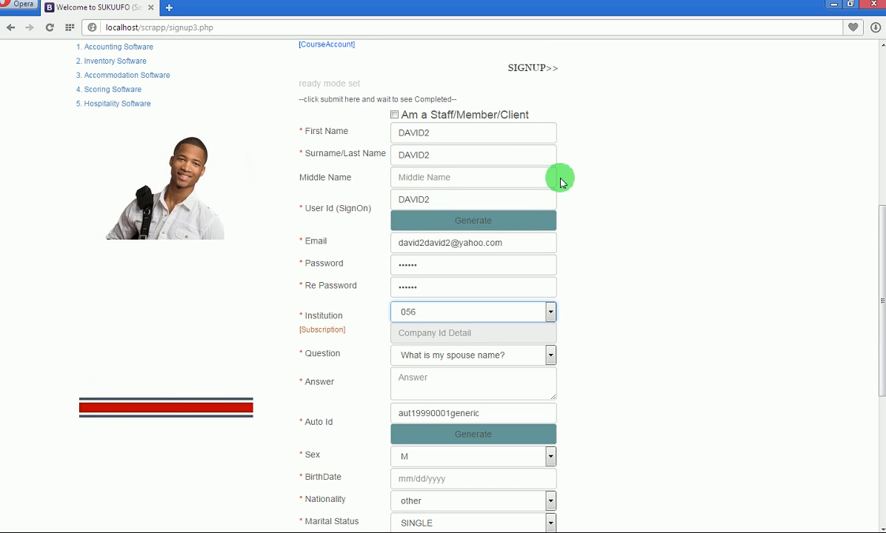
Choose institution generic and fill in the security answer.
{"action": "left_click", "coordinate": [549, 312]}
{"action": "left_click", "coordinate": [479, 348]}
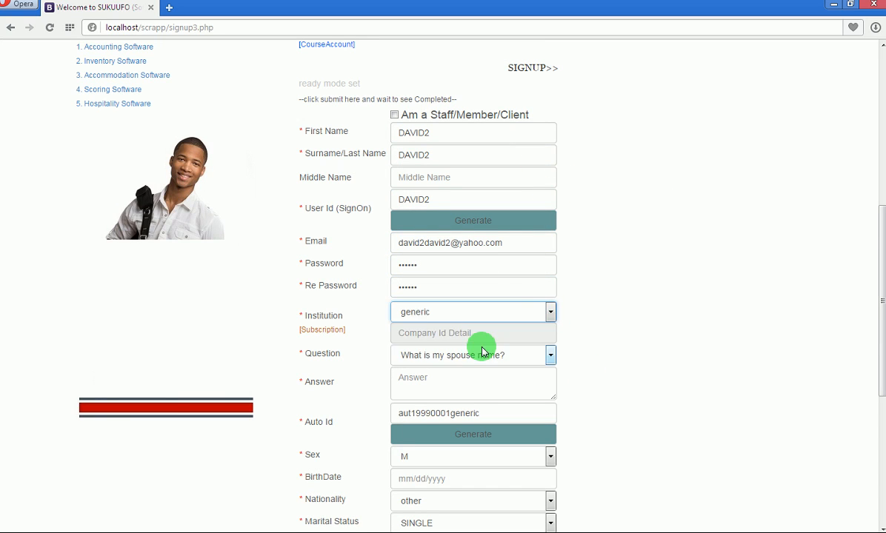
{"action": "left_click", "coordinate": [451, 378]}
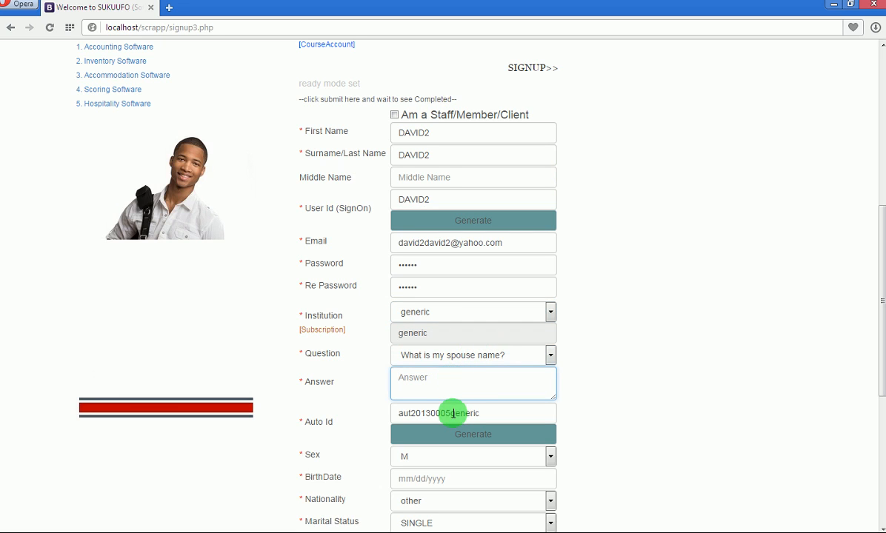
{"action": "key", "text": "Tab"}
{"action": "key", "text": "Tab"}
{"action": "key", "text": "Tab"}
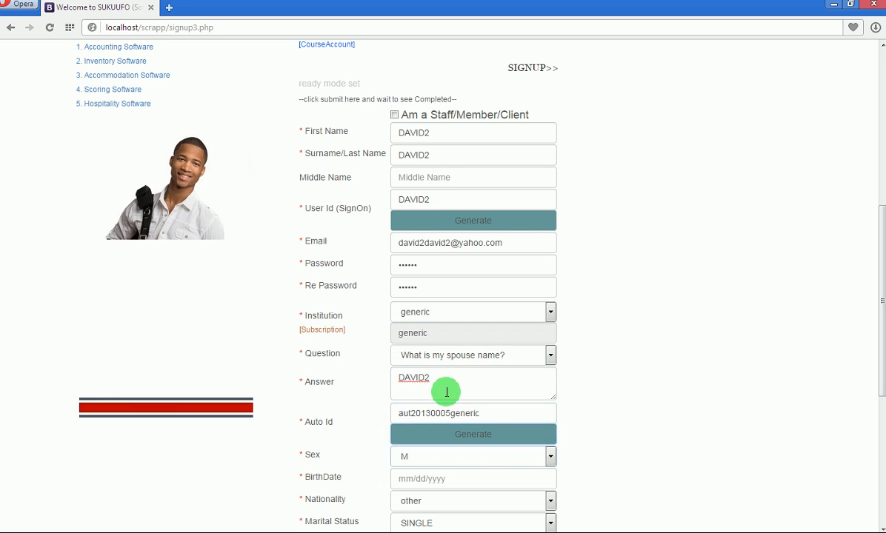
Set birth date 01/01/1999 and nationality gh, and paste the name into address and telephone fields.
{"action": "scroll", "coordinate": [877, 302], "scroll_direction": "down", "scroll_amount": 3}
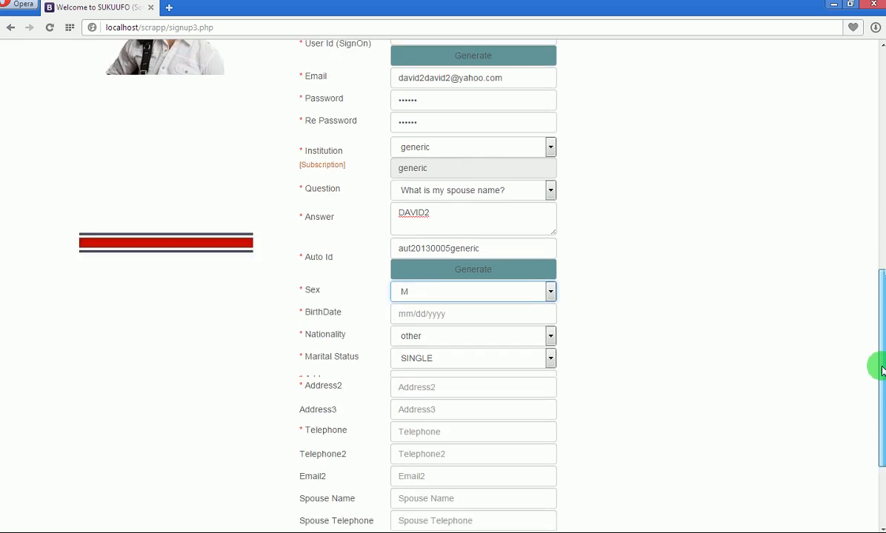
{"action": "left_click", "coordinate": [474, 273]}
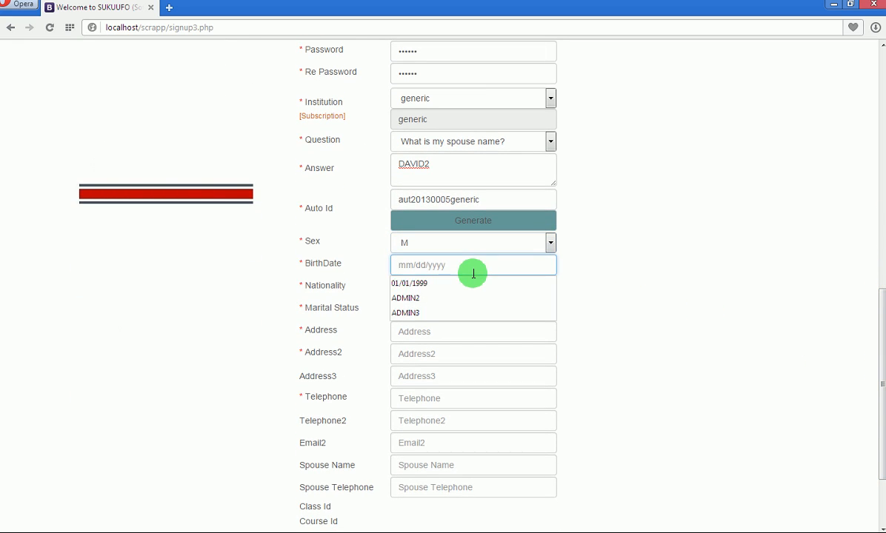
{"action": "left_click", "coordinate": [461, 284]}
{"action": "left_click", "coordinate": [437, 289]}
{"action": "left_click", "coordinate": [425, 314]}
{"action": "left_click", "coordinate": [436, 334]}
{"action": "key", "text": "ctrl+v"}
{"action": "key", "text": "Tab"}
{"action": "key", "text": "ctrl+v"}
{"action": "key", "text": "Tab"}
{"action": "key", "text": "Tab"}
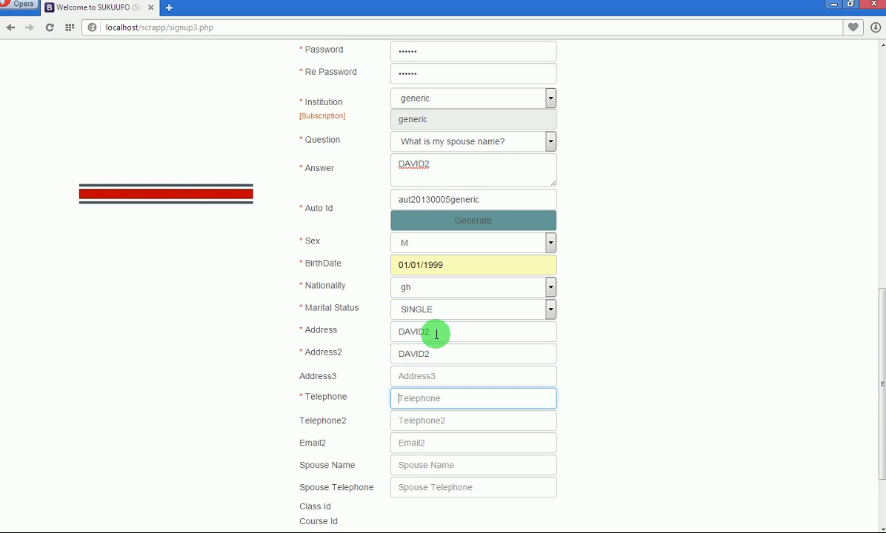
{"action": "key", "text": "ctrl+v"}
{"action": "key", "text": "Tab"}
{"action": "key", "text": "Tab"}
{"action": "key", "text": "Tab"}
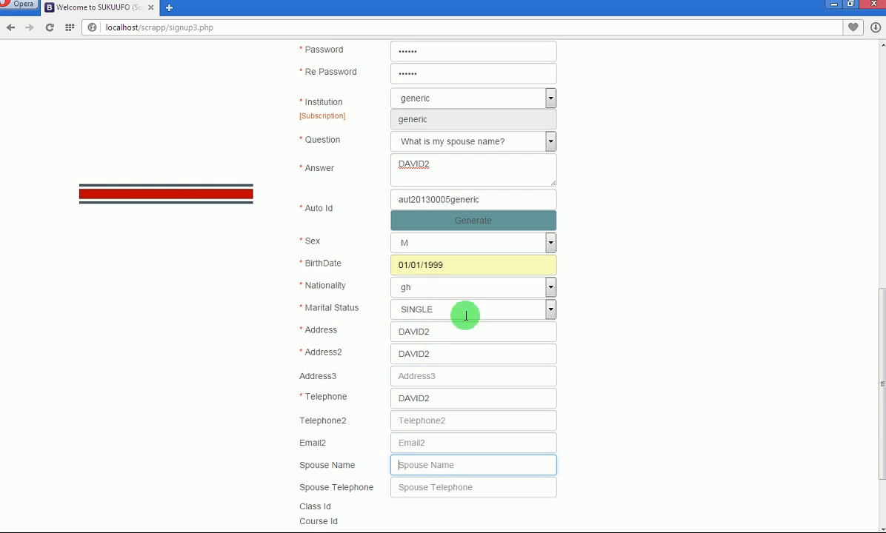
Tick automatic account creation and submit the second student's signup.
{"action": "left_click_drag", "start_coordinate": [876, 300], "coordinate": [878, 345]}
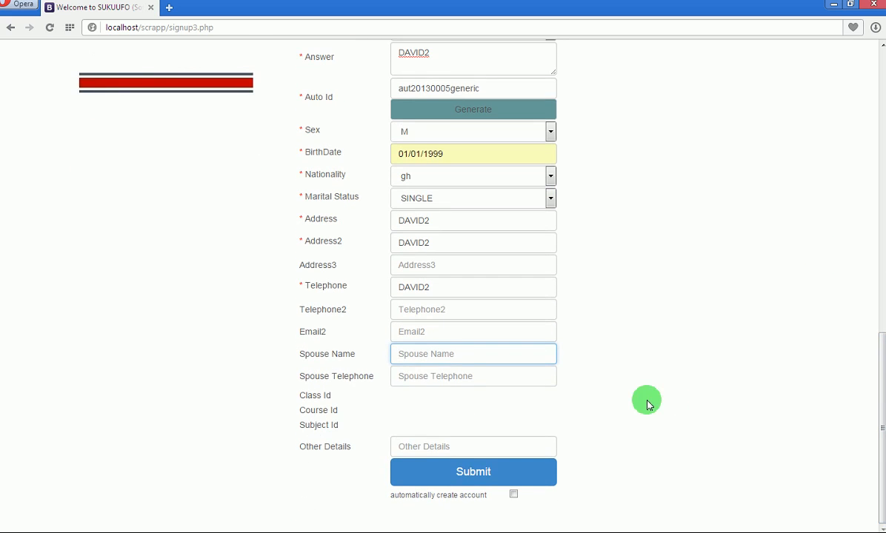
{"action": "left_click", "coordinate": [514, 496]}
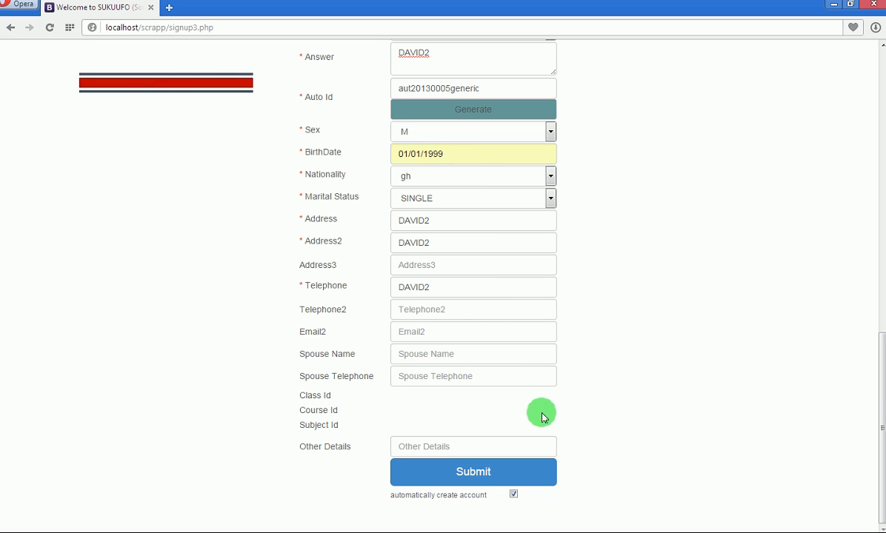
{"action": "left_click", "coordinate": [477, 475]}
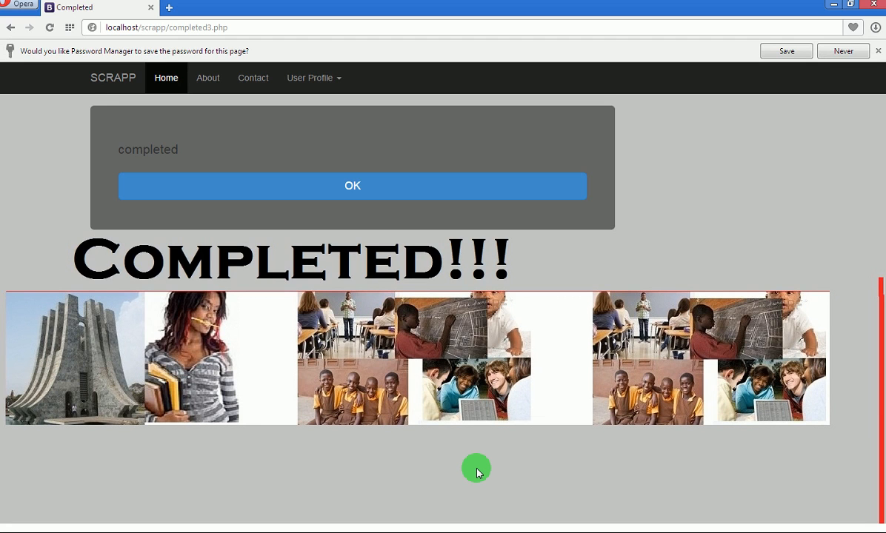
Dismiss the Completed notice and go to the CourseAccount page under SignUp.
{"action": "left_click", "coordinate": [353, 186]}
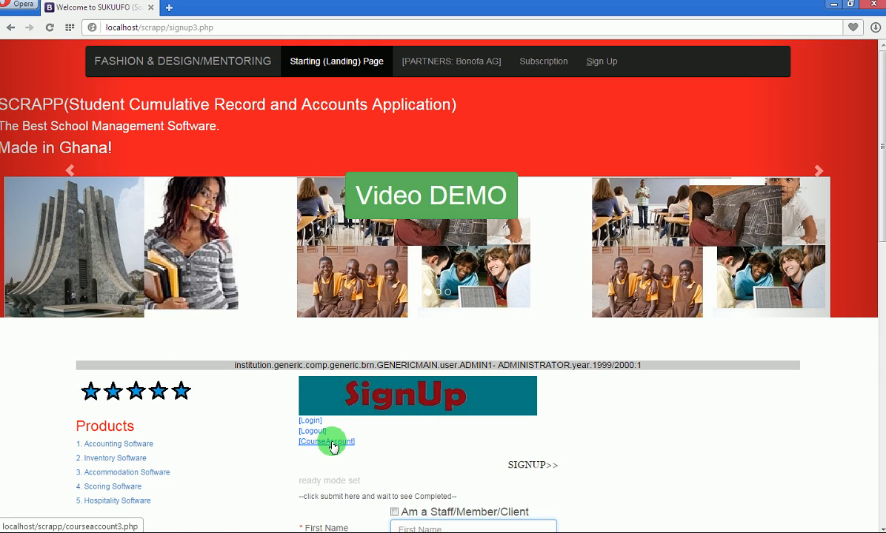
{"action": "left_click", "coordinate": [332, 443]}
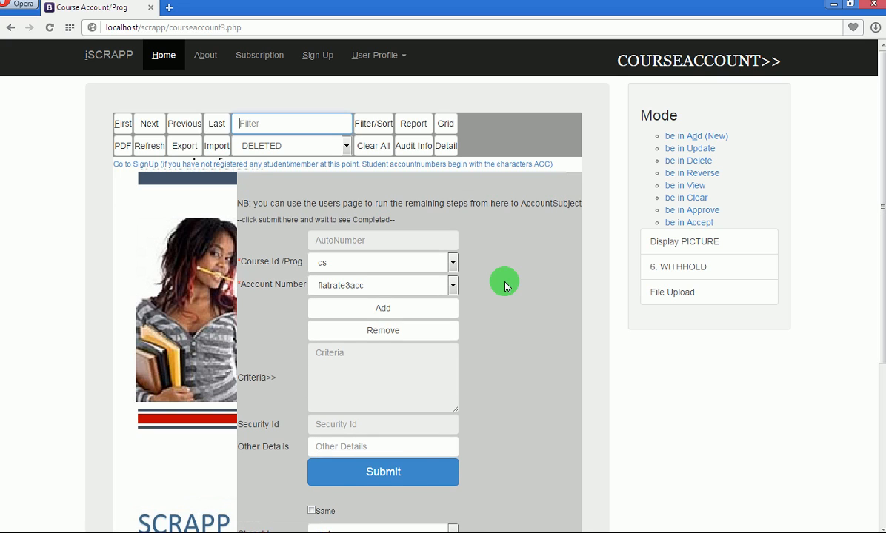
Keep course cs and add the first new student's account to the criteria list.
{"action": "left_click", "coordinate": [453, 264]}
{"action": "left_click", "coordinate": [453, 266]}
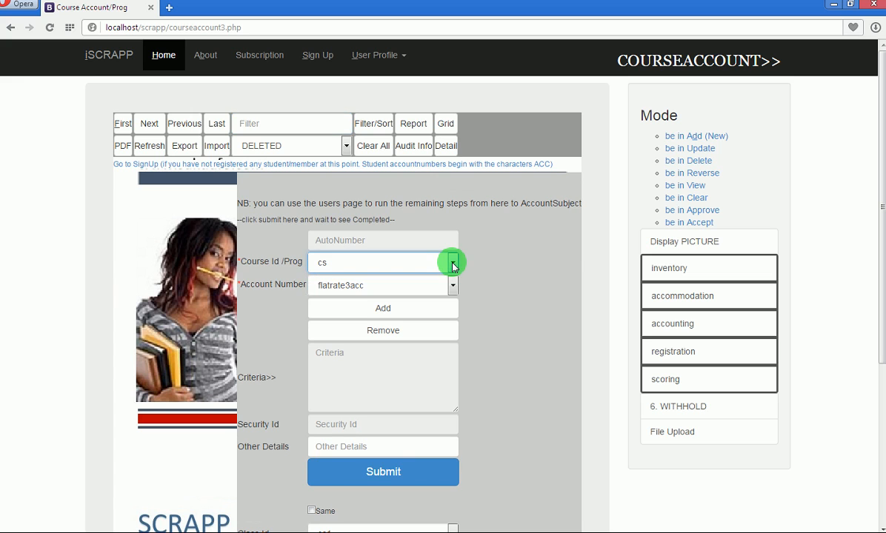
{"action": "left_click", "coordinate": [452, 285]}
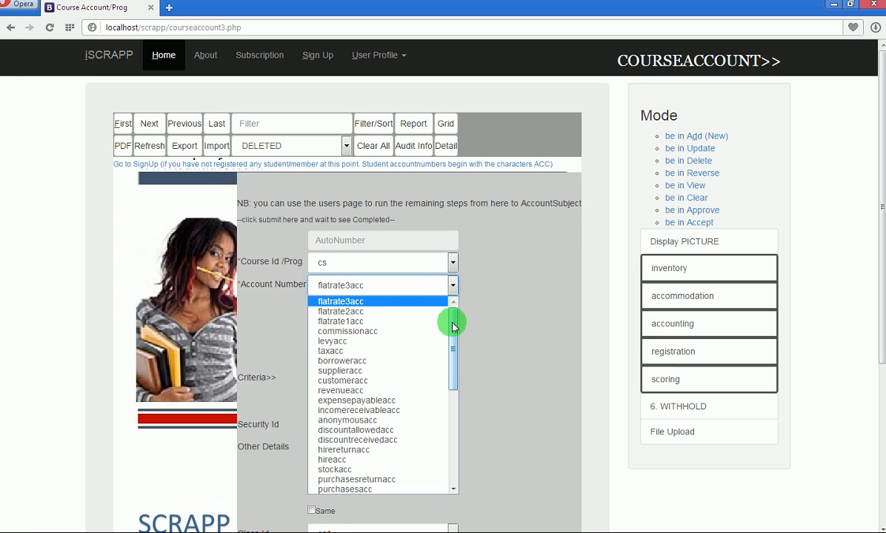
{"action": "left_click_drag", "start_coordinate": [452, 327], "coordinate": [453, 455]}
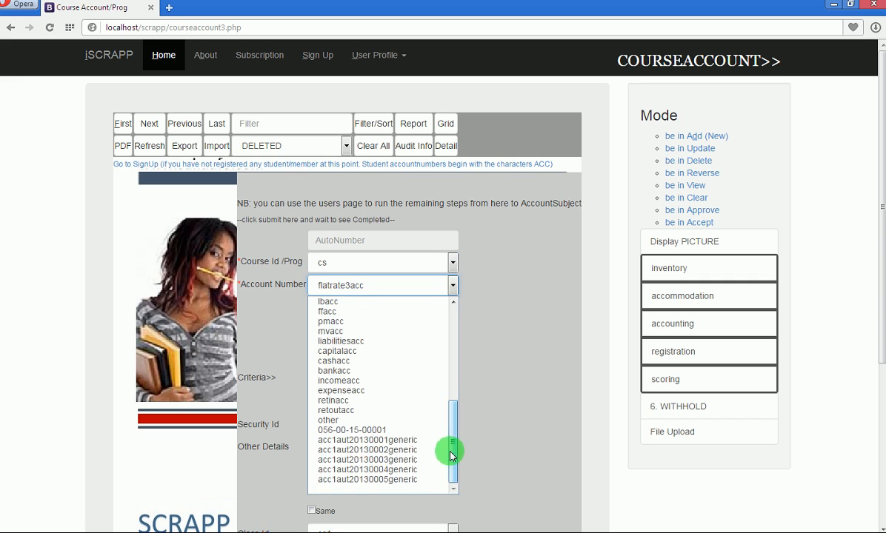
{"action": "left_click", "coordinate": [383, 470]}
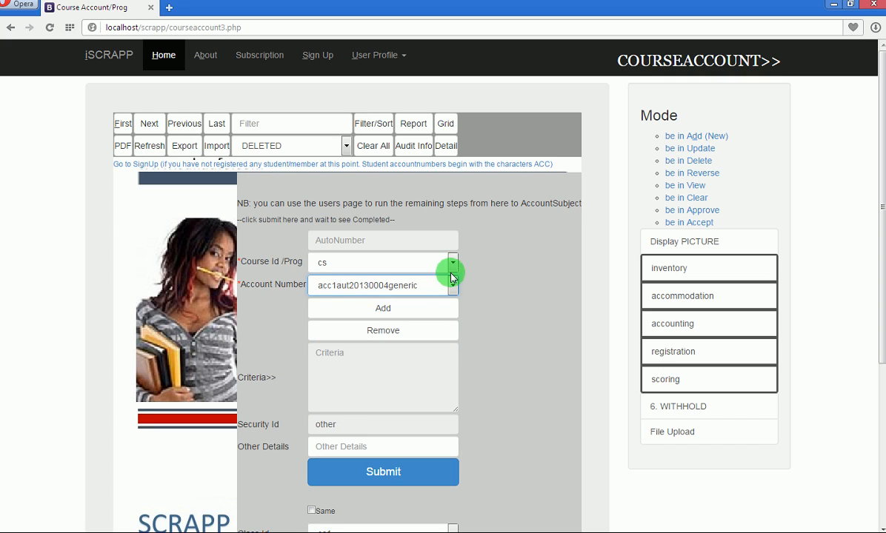
{"action": "left_click", "coordinate": [395, 305]}
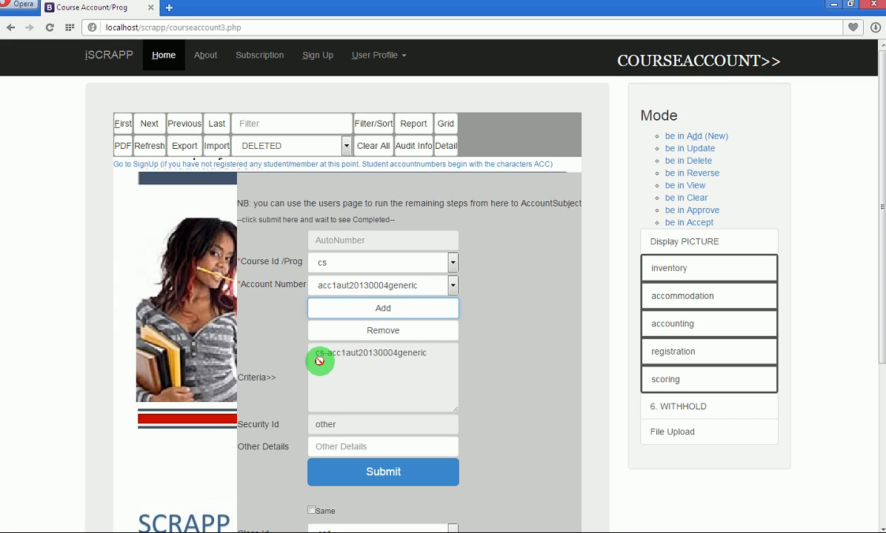
Check the added entry, then add the second new student's account under cs.
{"action": "left_click", "coordinate": [336, 357]}
{"action": "left_click_drag", "start_coordinate": [335, 358], "coordinate": [422, 360]}
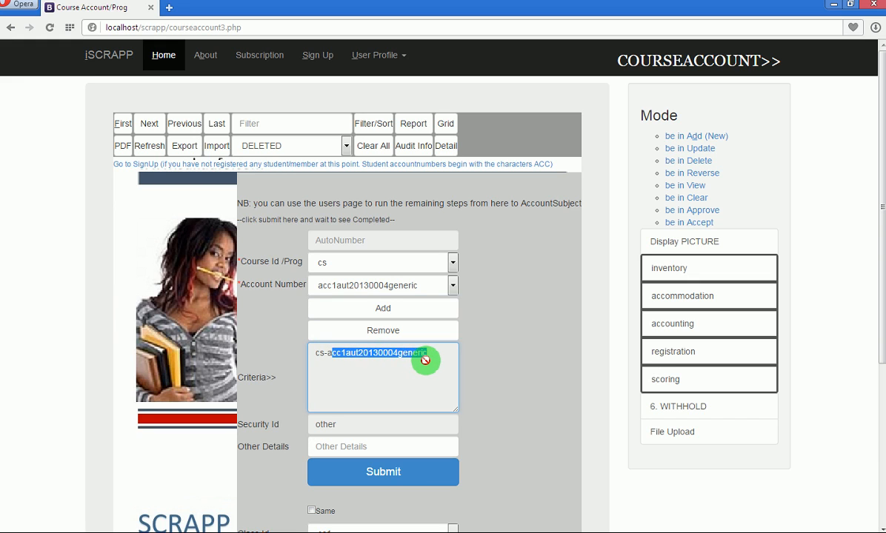
{"action": "left_click", "coordinate": [452, 286]}
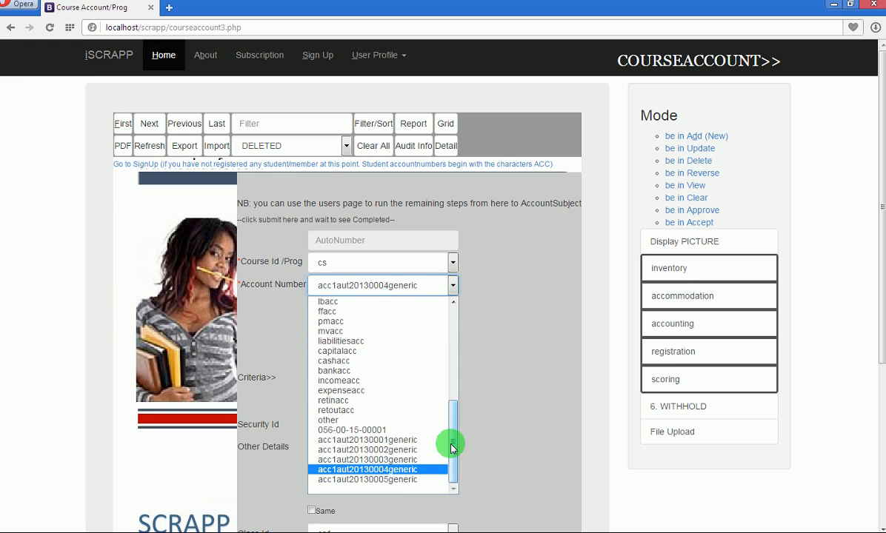
{"action": "left_click", "coordinate": [417, 480]}
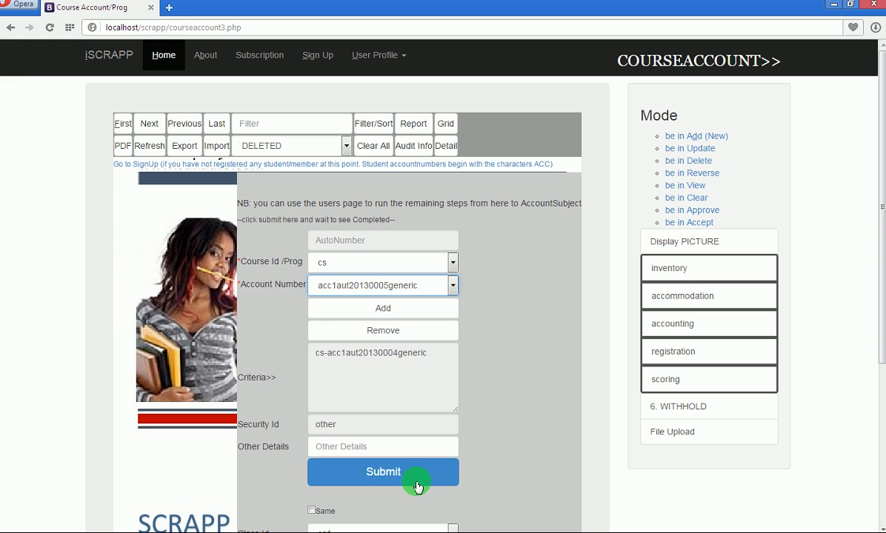
{"action": "left_click", "coordinate": [415, 308]}
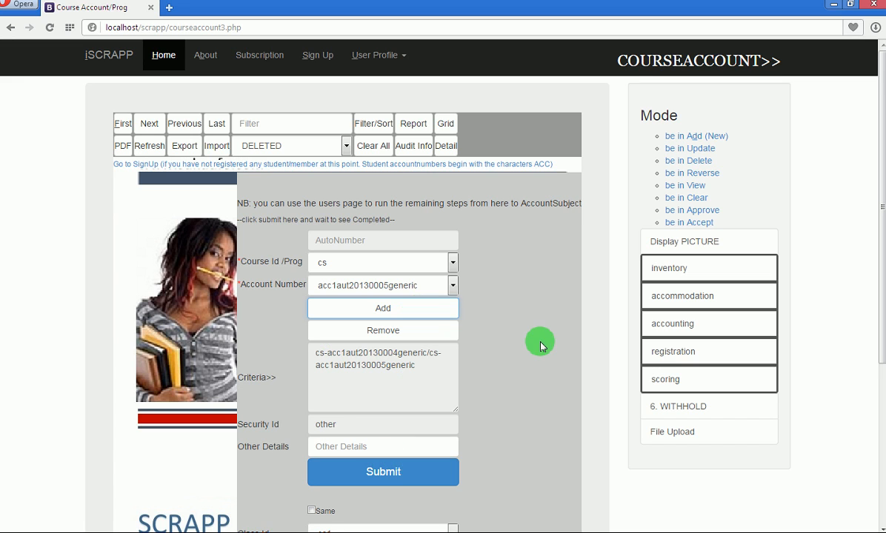
Turn on Same and add class cs1 to the class criteria.
{"action": "left_click_drag", "start_coordinate": [882, 187], "coordinate": [615, 350]}
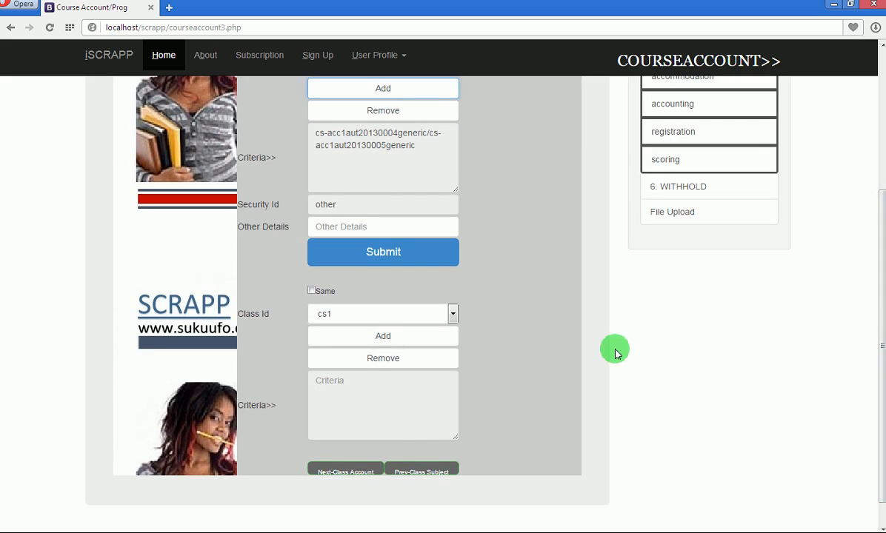
{"action": "left_click", "coordinate": [312, 293]}
{"action": "left_click", "coordinate": [422, 317]}
{"action": "left_click", "coordinate": [423, 320]}
{"action": "left_click", "coordinate": [419, 339]}
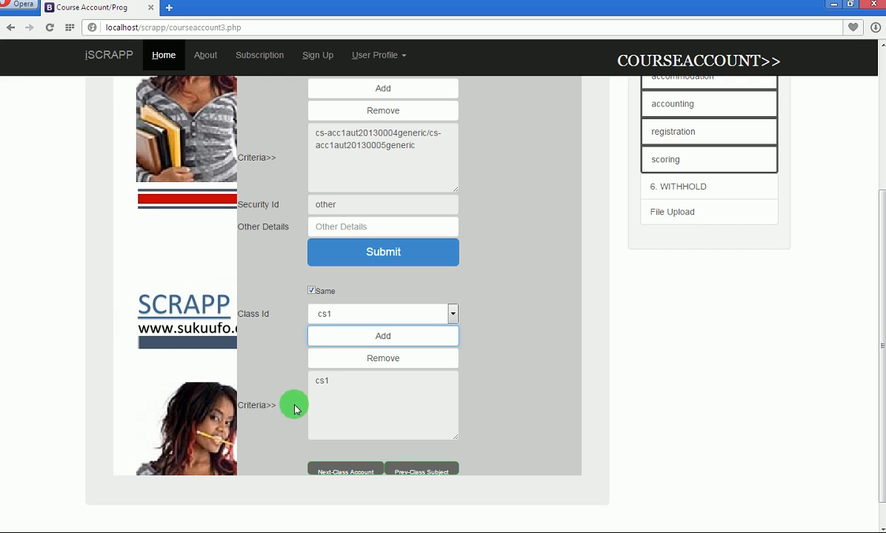
Uncheck Same, remove cs1 from the class criteria, and submit the course-account records.
{"action": "left_click", "coordinate": [311, 292]}
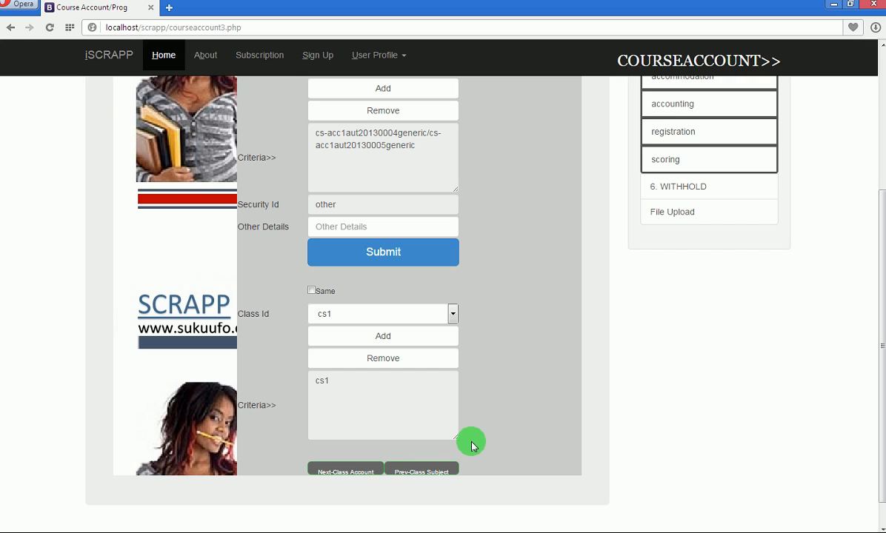
{"action": "left_click", "coordinate": [402, 360]}
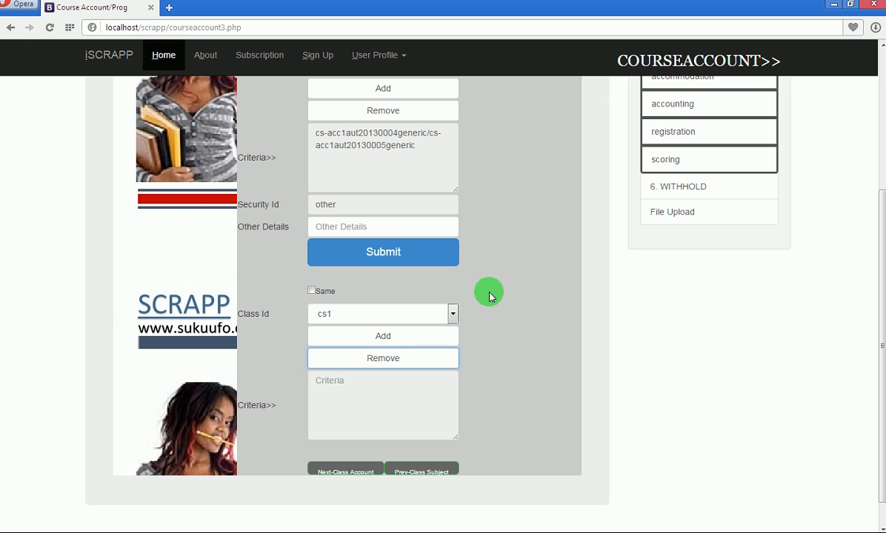
{"action": "left_click", "coordinate": [401, 250]}
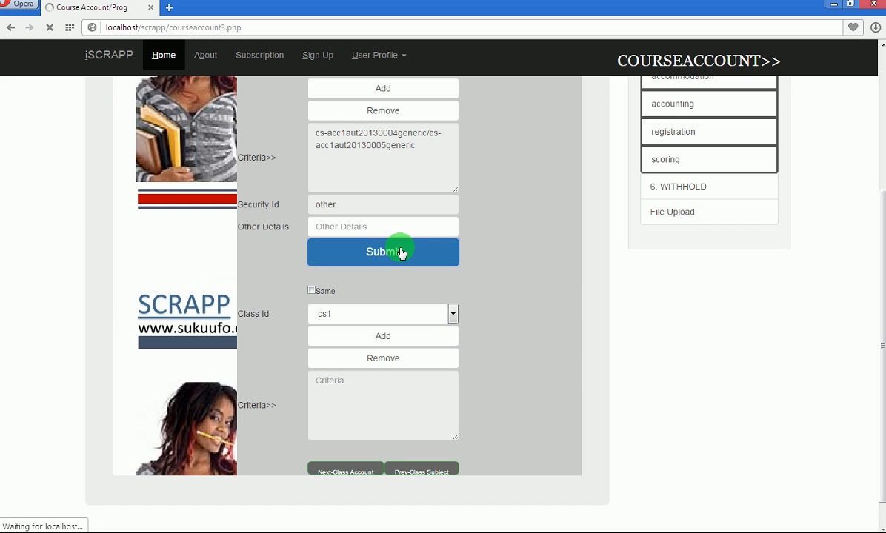
{"action": "left_click", "coordinate": [352, 164]}
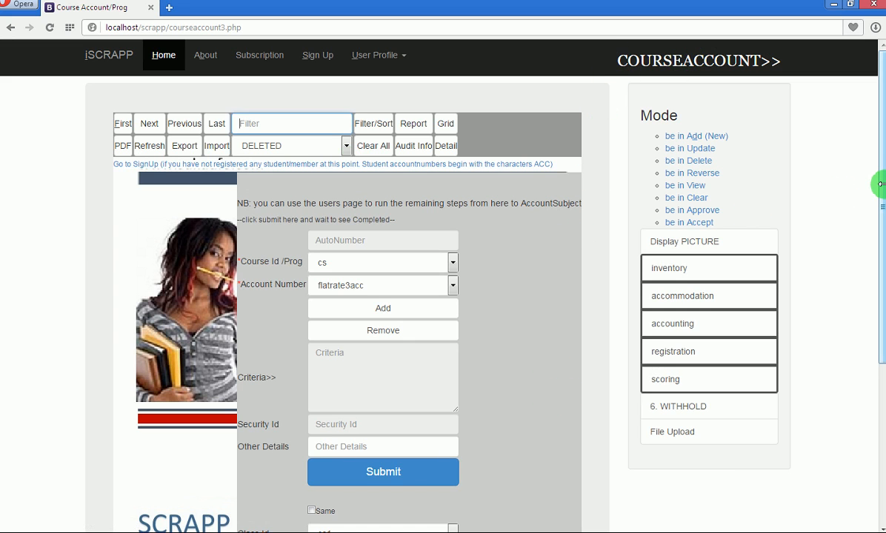
{"action": "left_click_drag", "start_coordinate": [883, 185], "coordinate": [876, 322]}
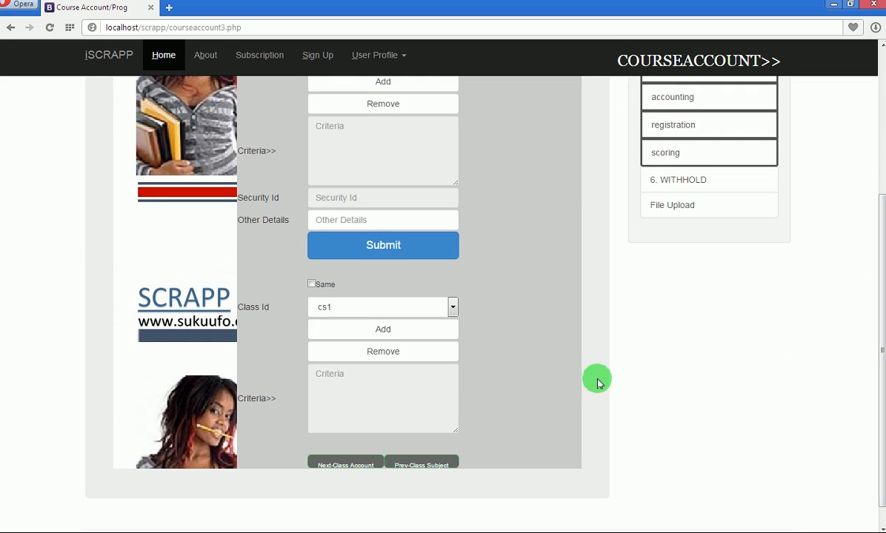
Move to the Class Account form and select class cs1.
{"action": "left_click", "coordinate": [346, 466]}
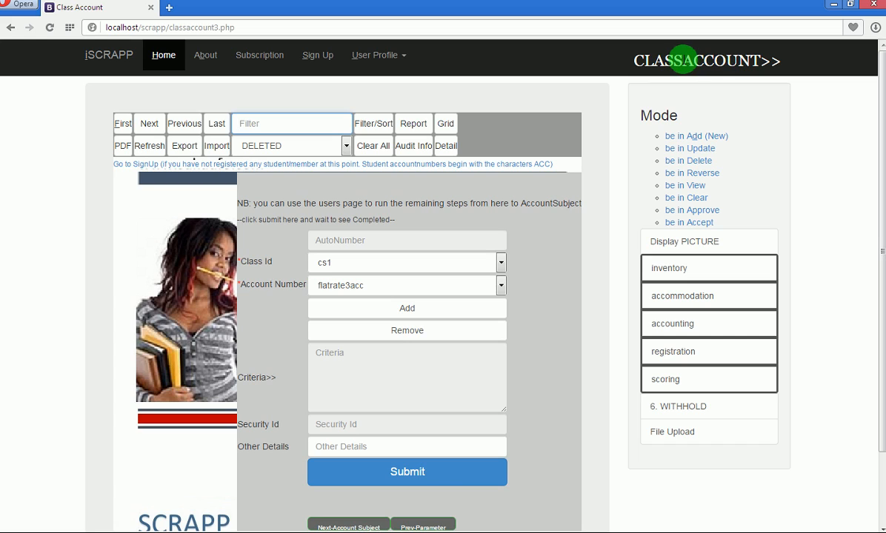
{"action": "left_click_drag", "start_coordinate": [682, 60], "coordinate": [761, 62]}
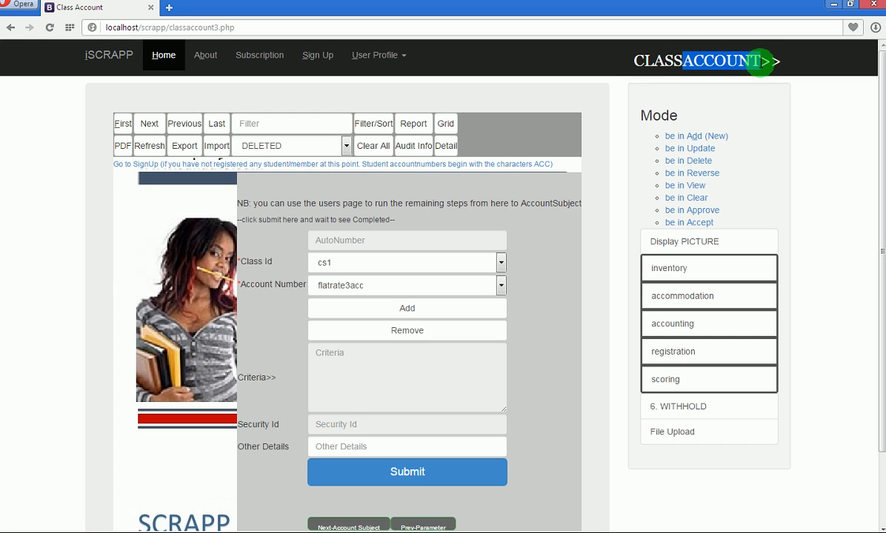
{"action": "left_click", "coordinate": [642, 61]}
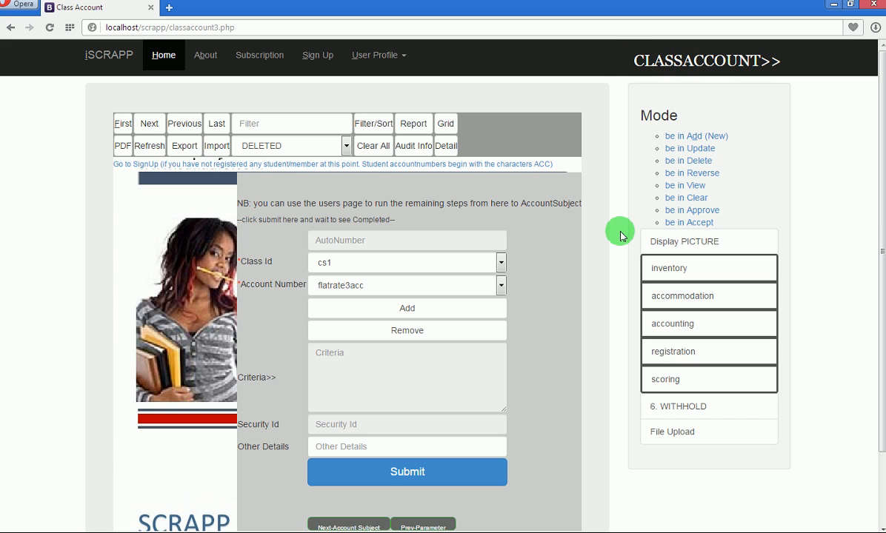
{"action": "left_click_drag", "start_coordinate": [881, 141], "coordinate": [874, 212]}
{"action": "left_click", "coordinate": [500, 176]}
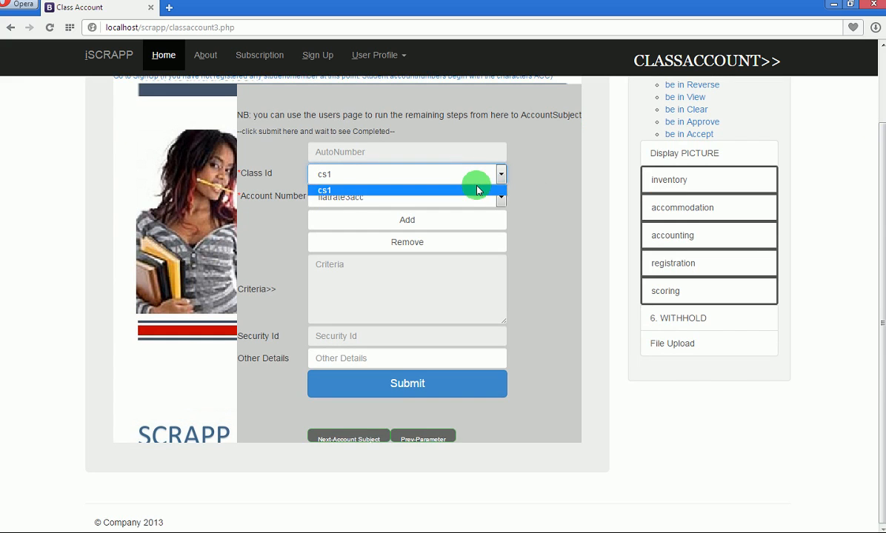
{"action": "left_click", "coordinate": [463, 190]}
Add both generic student accounts under class cs1 to the criteria.
{"action": "left_click", "coordinate": [502, 198]}
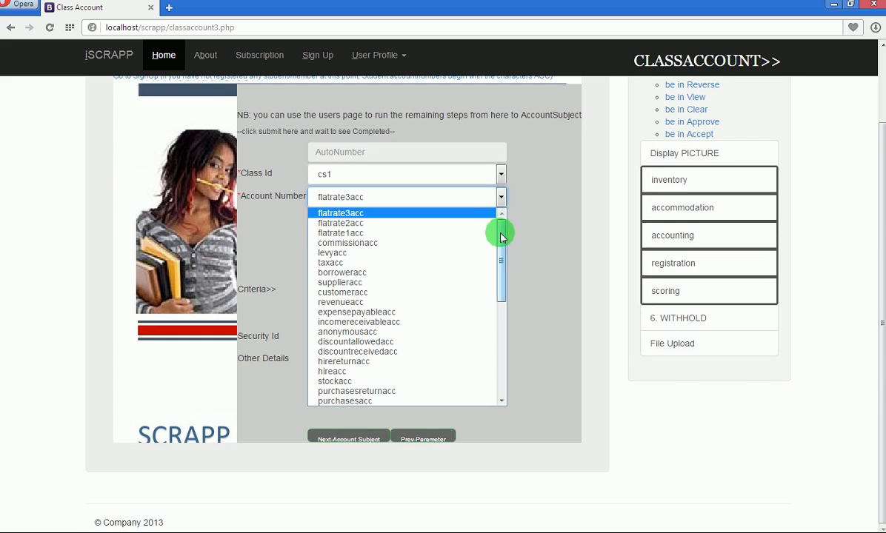
{"action": "left_click_drag", "start_coordinate": [500, 233], "coordinate": [500, 348]}
{"action": "left_click", "coordinate": [454, 384]}
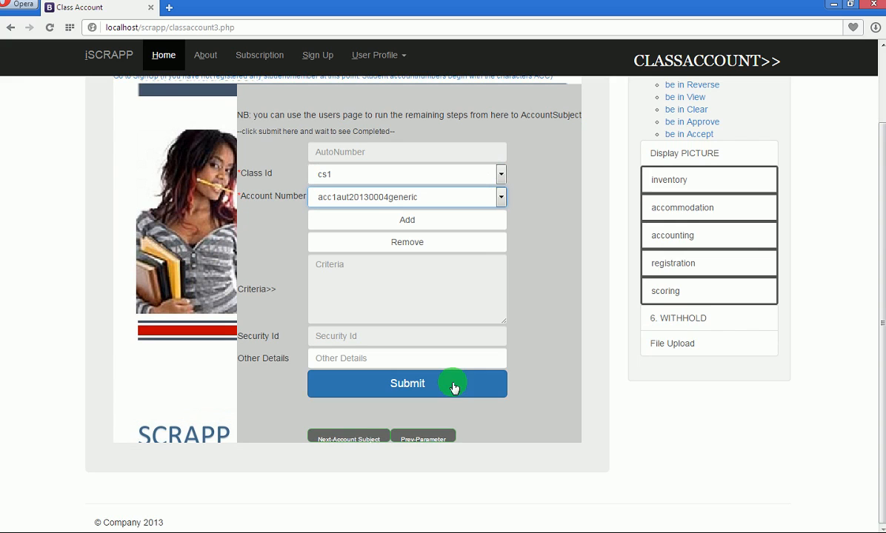
{"action": "left_click", "coordinate": [437, 220]}
{"action": "left_click", "coordinate": [500, 196]}
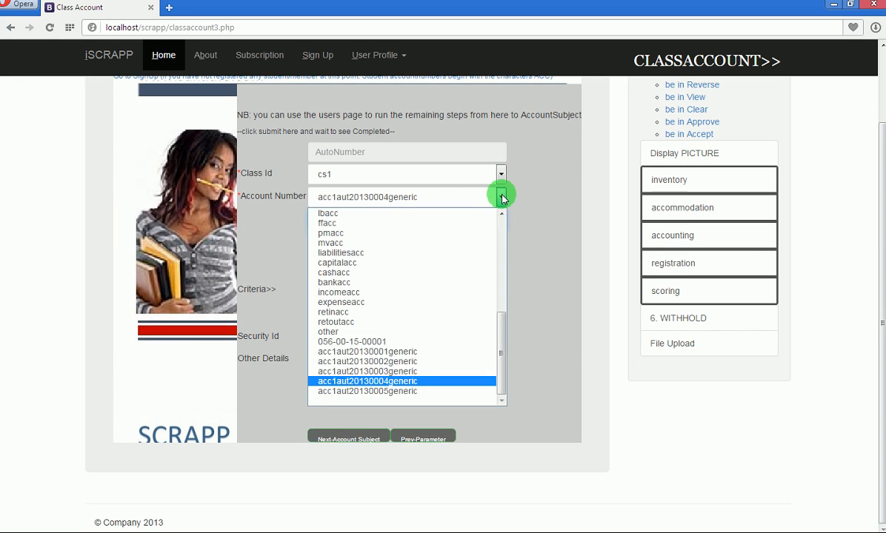
{"action": "left_click", "coordinate": [435, 391]}
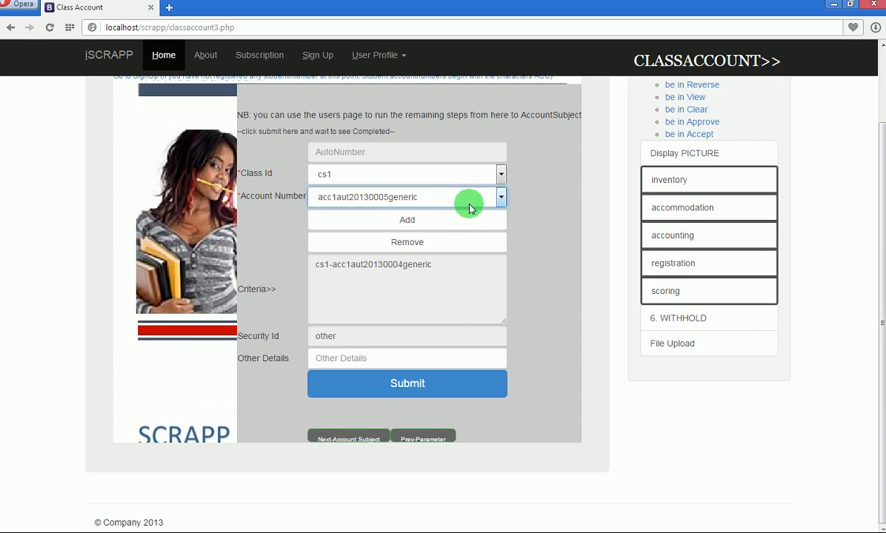
{"action": "left_click", "coordinate": [448, 220]}
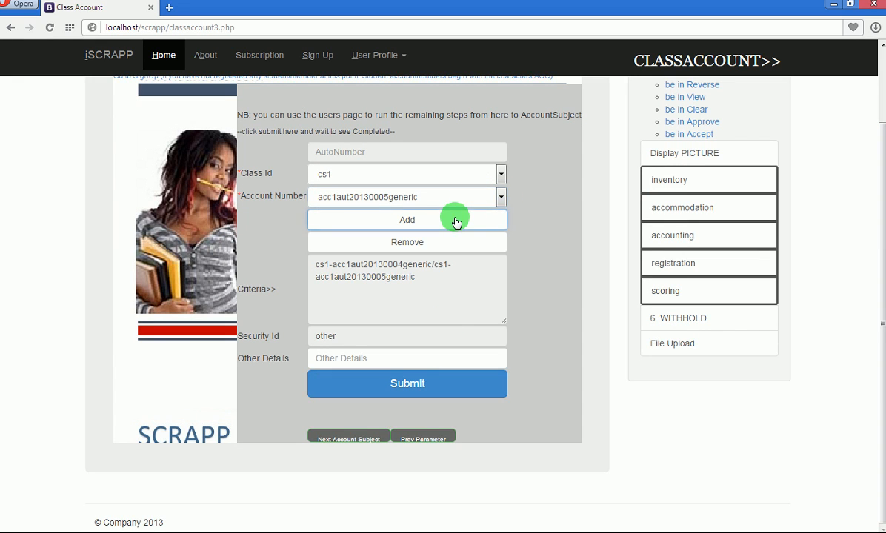
Submit the class account records and acknowledge the Completed message.
{"action": "left_click", "coordinate": [420, 389]}
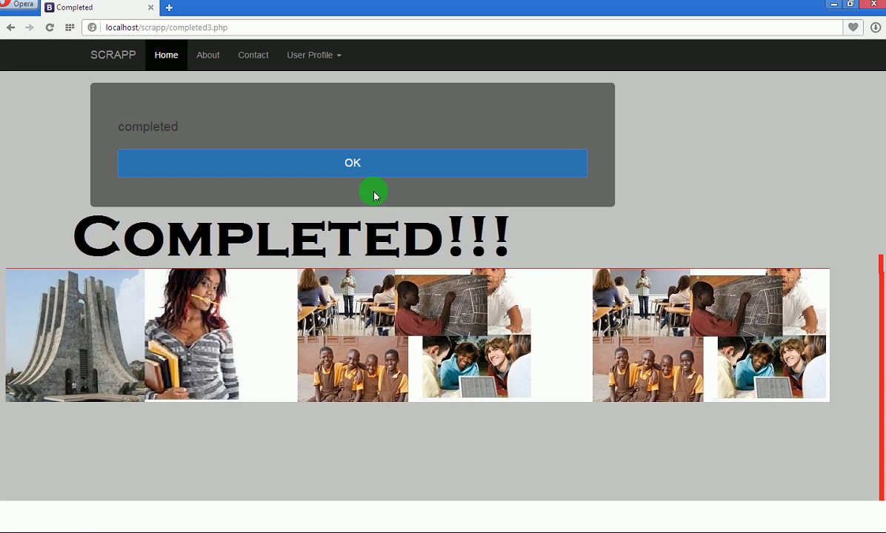
{"action": "left_click", "coordinate": [353, 163]}
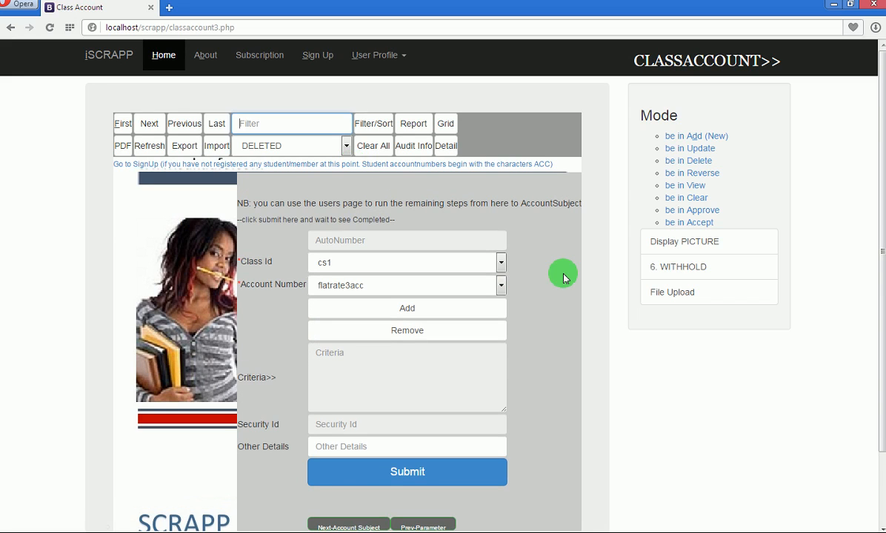
{"action": "left_click_drag", "start_coordinate": [878, 134], "coordinate": [878, 247]}
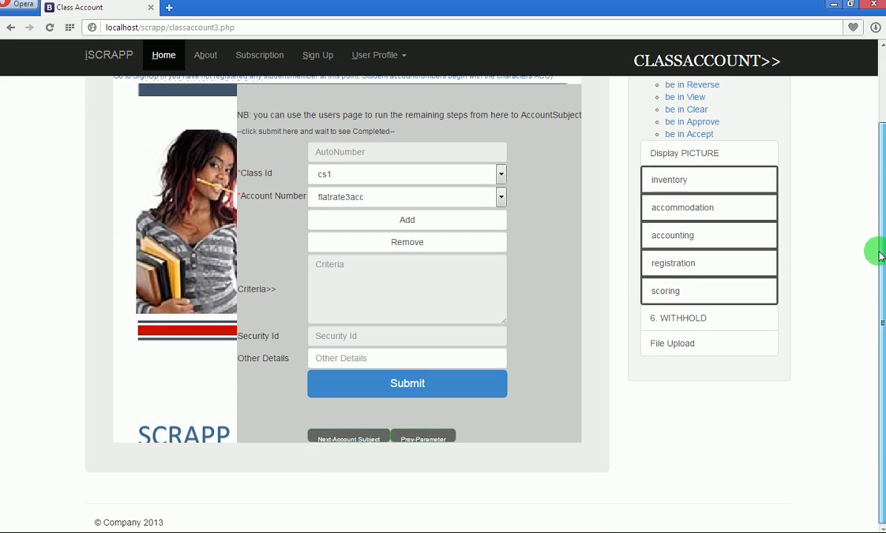
Move on to the Account Subject form.
{"action": "left_click", "coordinate": [351, 441]}
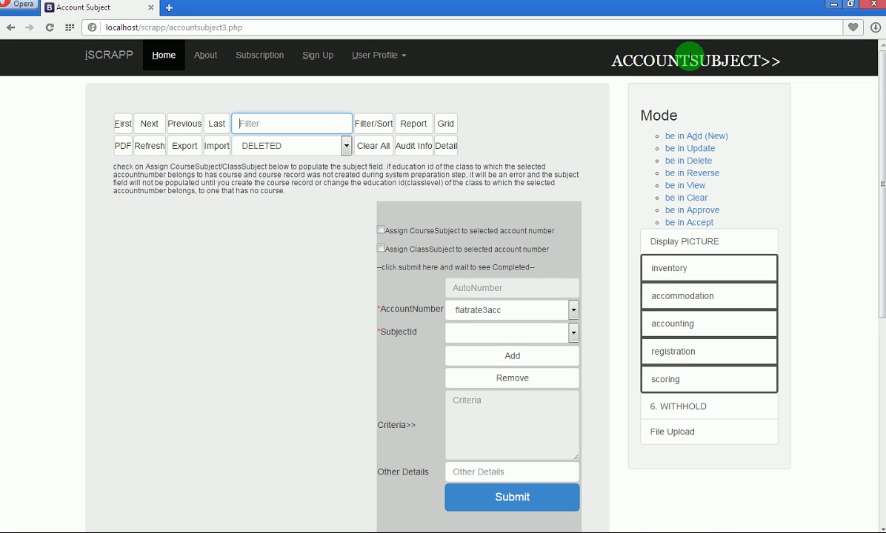
{"action": "left_click_drag", "start_coordinate": [690, 58], "coordinate": [763, 59]}
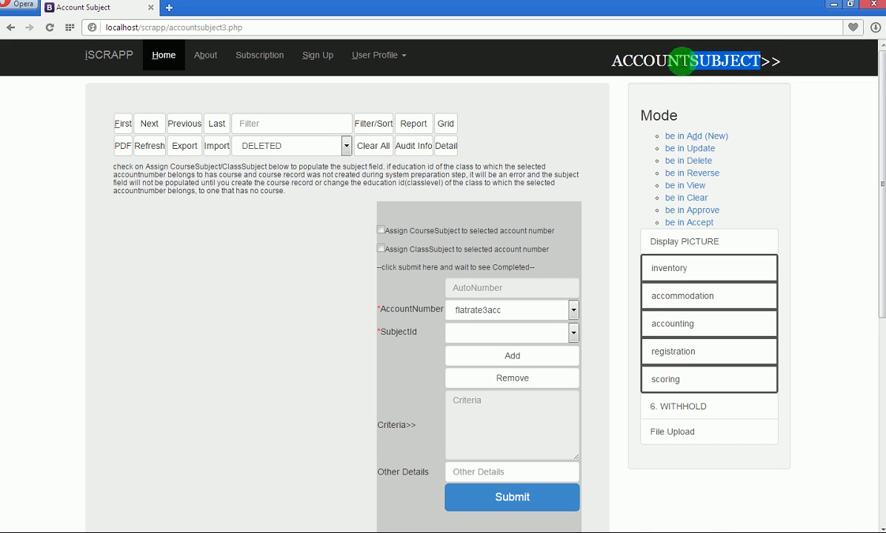
{"action": "left_click_drag", "start_coordinate": [585, 59], "coordinate": [619, 62]}
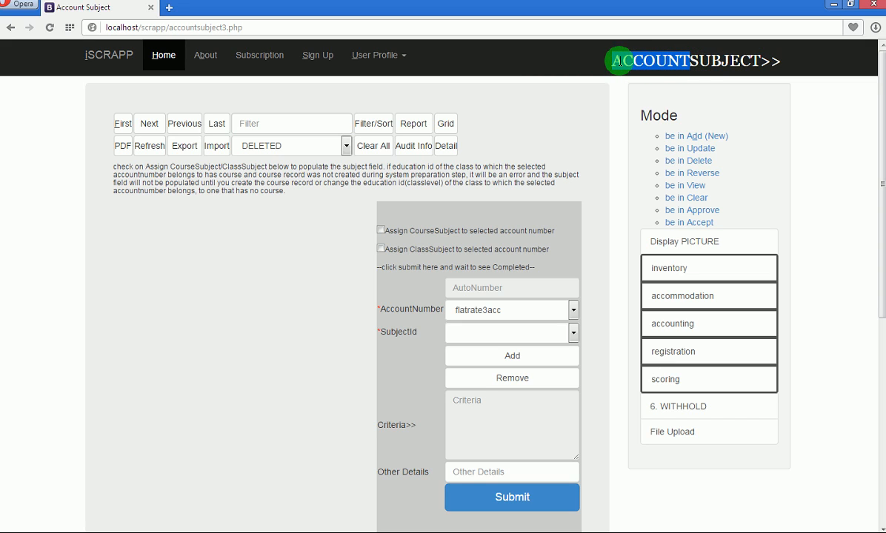
{"action": "left_click", "coordinate": [650, 62]}
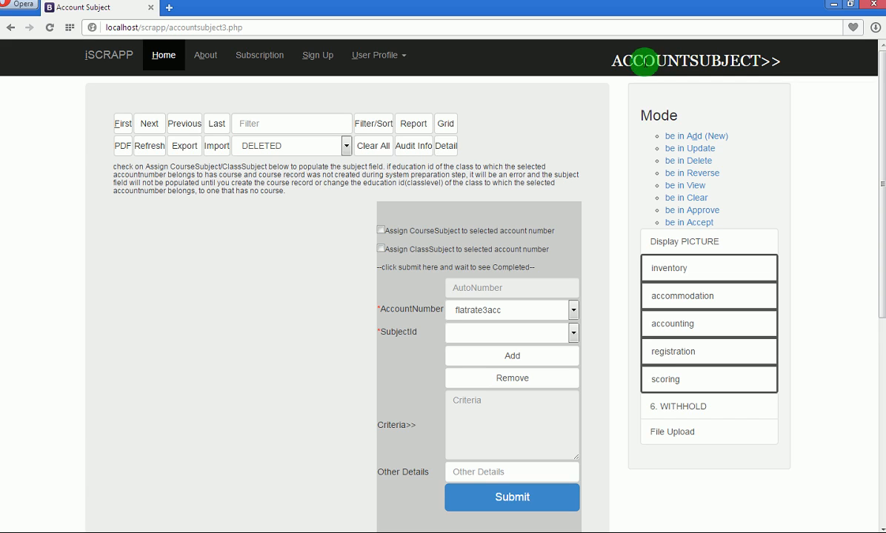
{"action": "left_click_drag", "start_coordinate": [586, 61], "coordinate": [694, 62]}
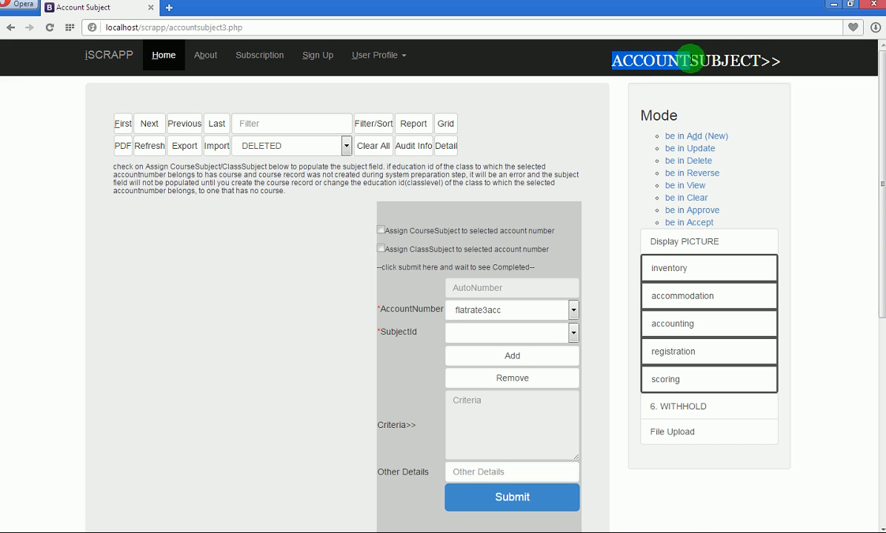
{"action": "left_click", "coordinate": [695, 60]}
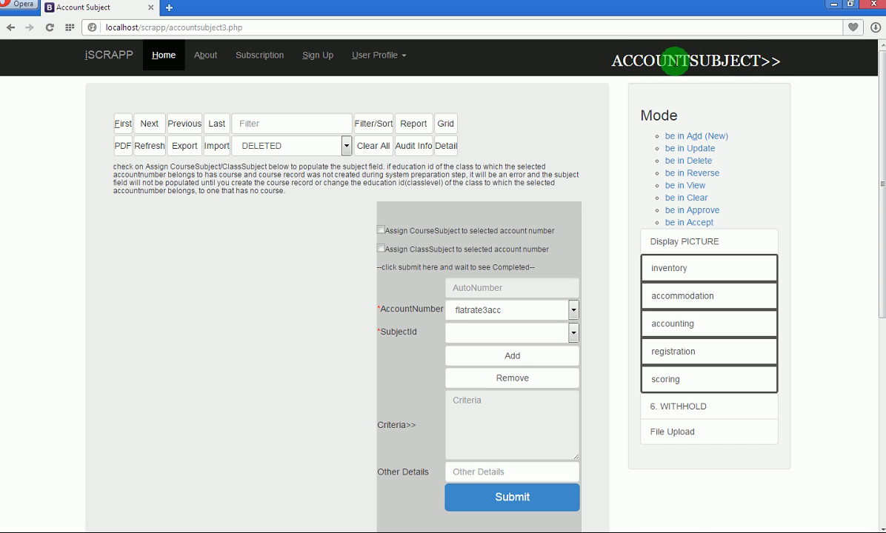
{"action": "left_click_drag", "start_coordinate": [882, 94], "coordinate": [883, 152]}
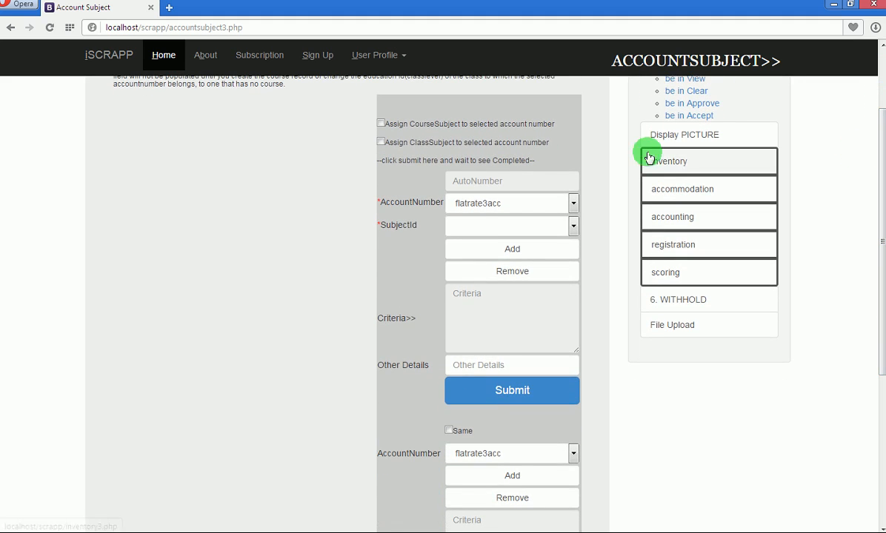
Choose the first generic student account as the AccountNumber, then open the SubjectId list.
{"action": "left_click", "coordinate": [573, 203]}
{"action": "left_click_drag", "start_coordinate": [573, 249], "coordinate": [570, 358]}
{"action": "left_click", "coordinate": [549, 388]}
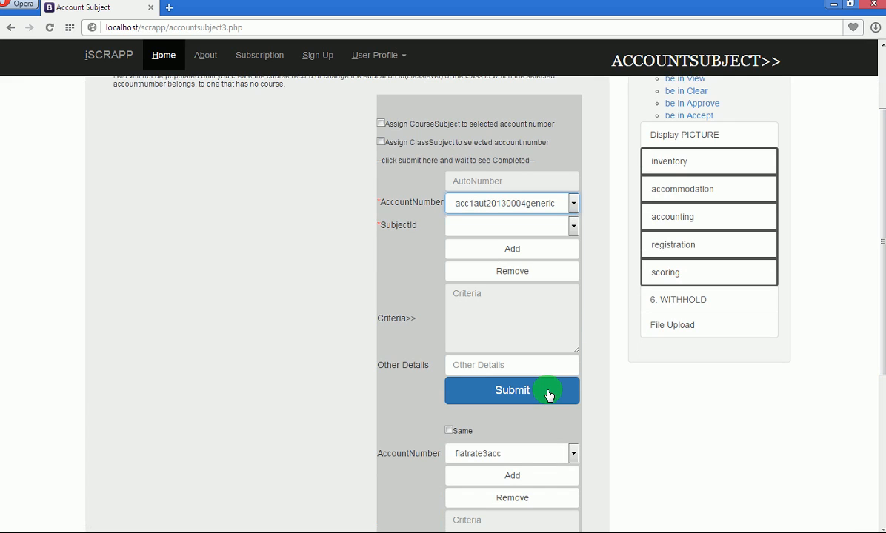
{"action": "left_click", "coordinate": [576, 229]}
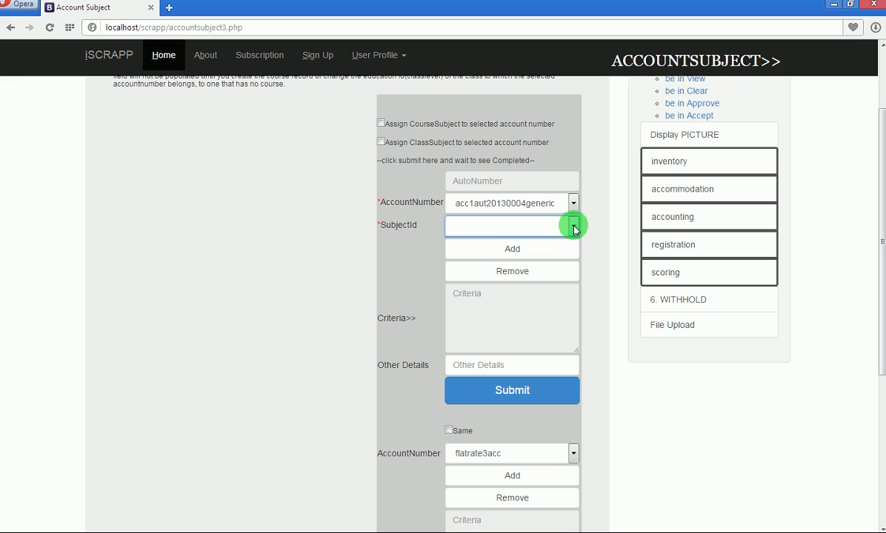
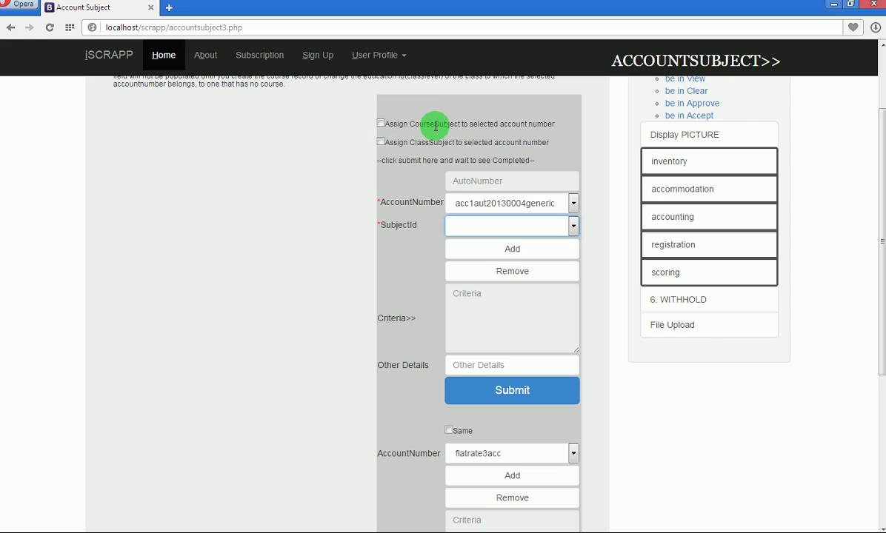
Highlight the Assign CourseSubject option's wording, keeping the current account number.
{"action": "left_click_drag", "start_coordinate": [459, 124], "coordinate": [515, 179]}
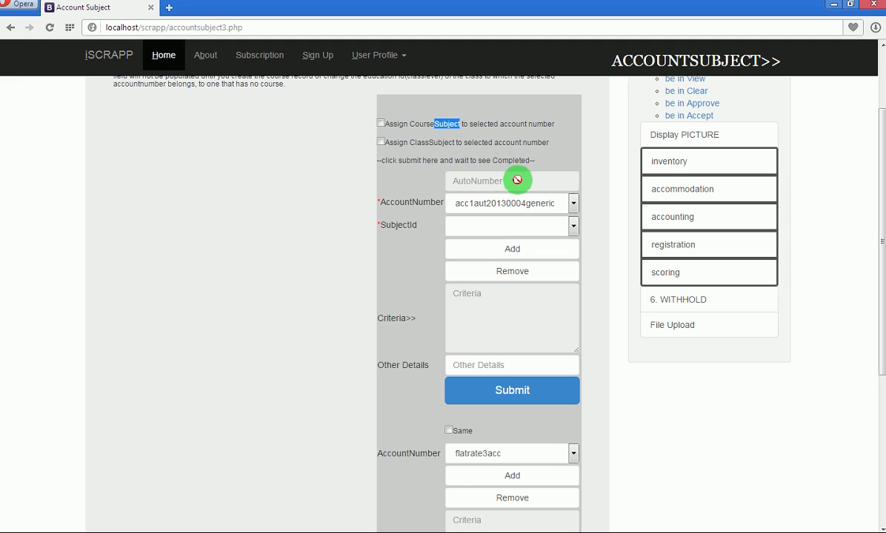
{"action": "double_click", "coordinate": [421, 124]}
{"action": "left_click", "coordinate": [507, 213]}
{"action": "left_click", "coordinate": [511, 211]}
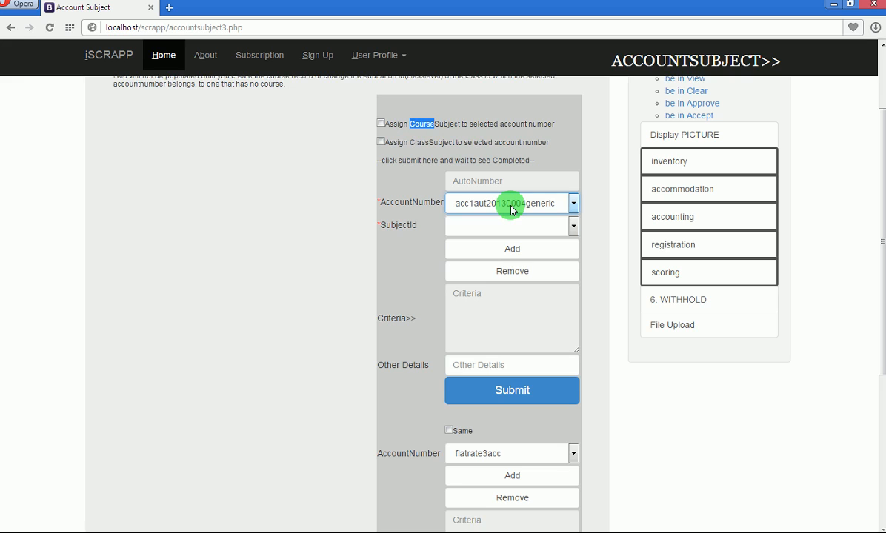
{"action": "double_click", "coordinate": [452, 124]}
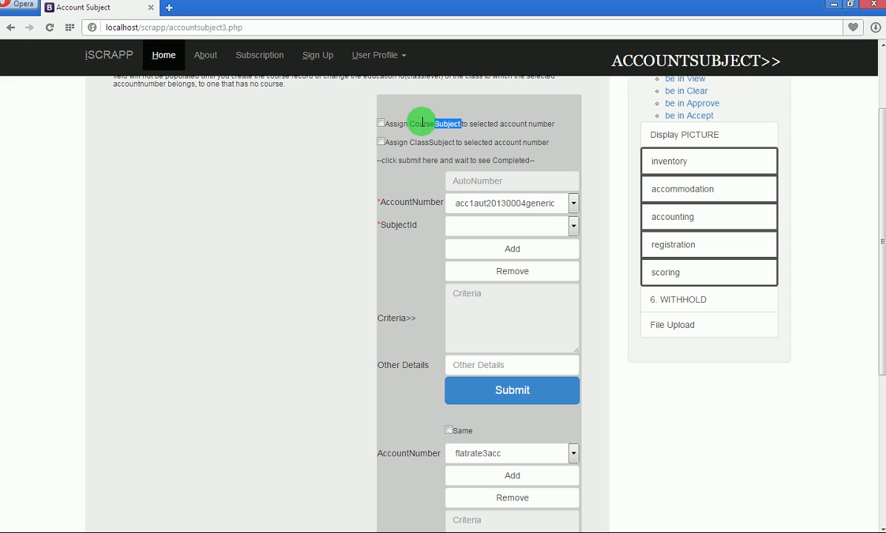
{"action": "left_click_drag", "start_coordinate": [408, 124], "coordinate": [435, 124]}
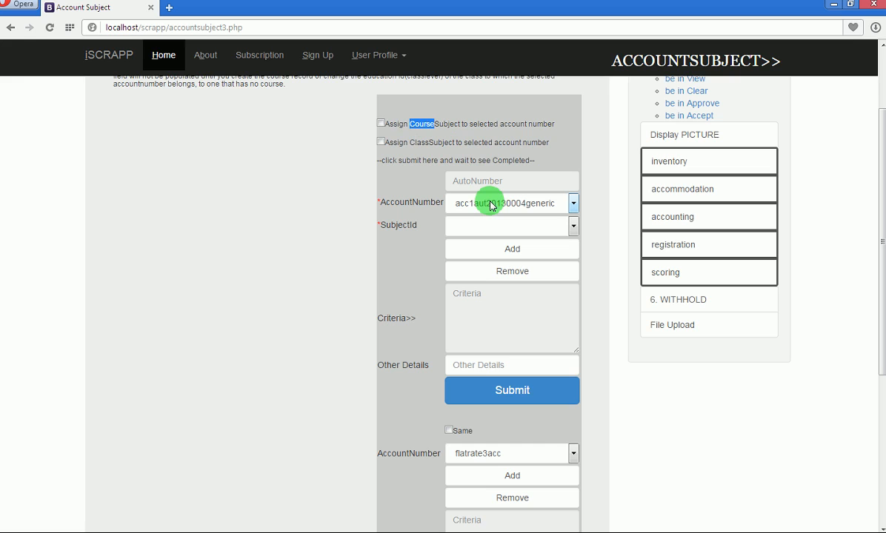
Tick Assign CourseSubject and keep programming as the subject for acc1aut20130004generic.
{"action": "left_click", "coordinate": [381, 124]}
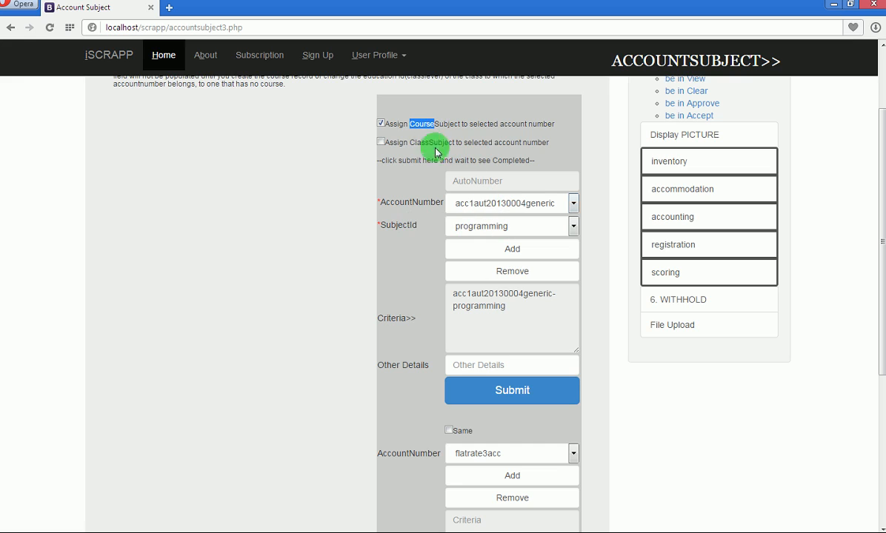
{"action": "left_click", "coordinate": [453, 226]}
{"action": "left_click", "coordinate": [454, 227]}
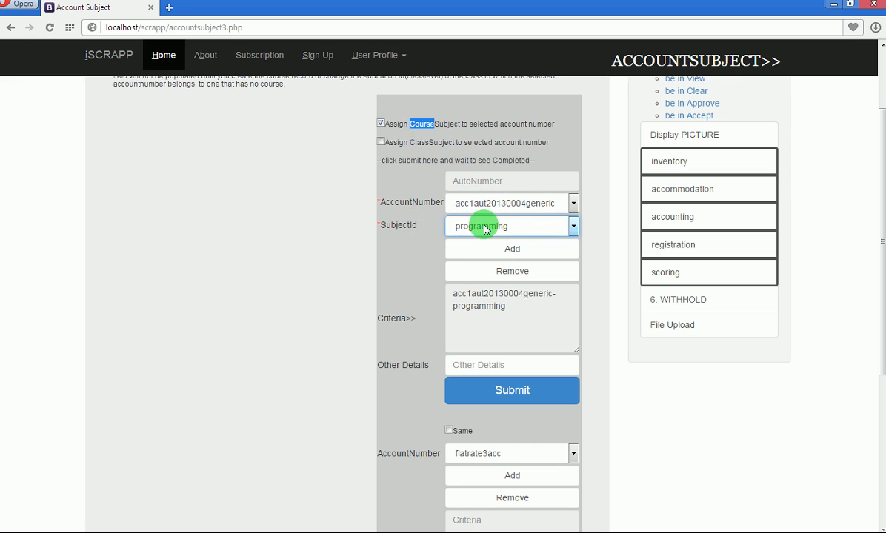
{"action": "left_click", "coordinate": [573, 229]}
{"action": "left_click", "coordinate": [574, 231]}
{"action": "left_click", "coordinate": [575, 231]}
{"action": "left_click", "coordinate": [573, 231]}
{"action": "left_click", "coordinate": [573, 230]}
{"action": "left_click", "coordinate": [573, 231]}
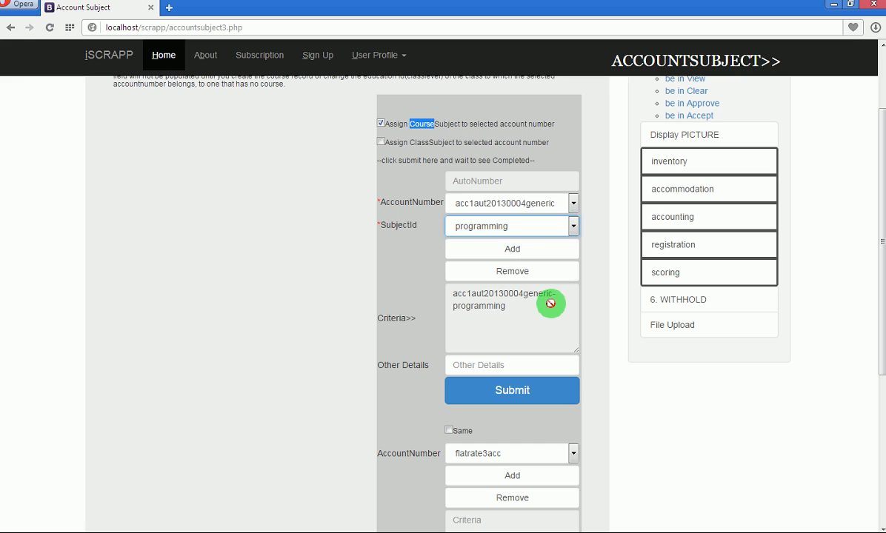
Add the programming subject for account acc1aut20130005generic.
{"action": "left_click", "coordinate": [573, 203]}
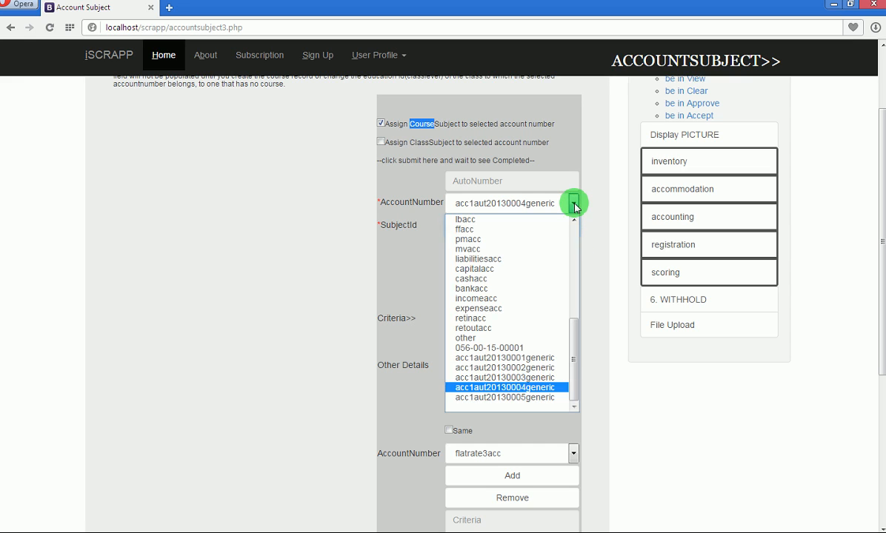
{"action": "left_click", "coordinate": [557, 398]}
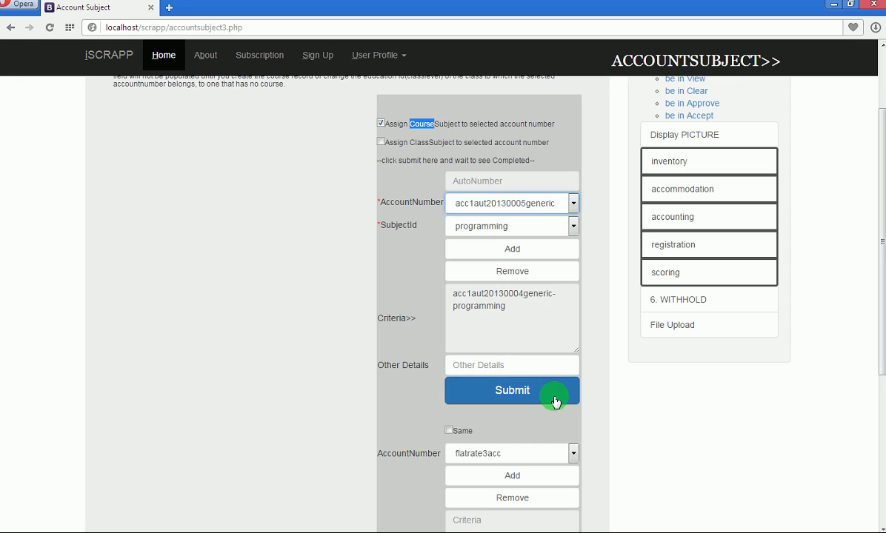
{"action": "left_click", "coordinate": [574, 228]}
{"action": "left_click", "coordinate": [573, 229]}
{"action": "left_click", "coordinate": [549, 251]}
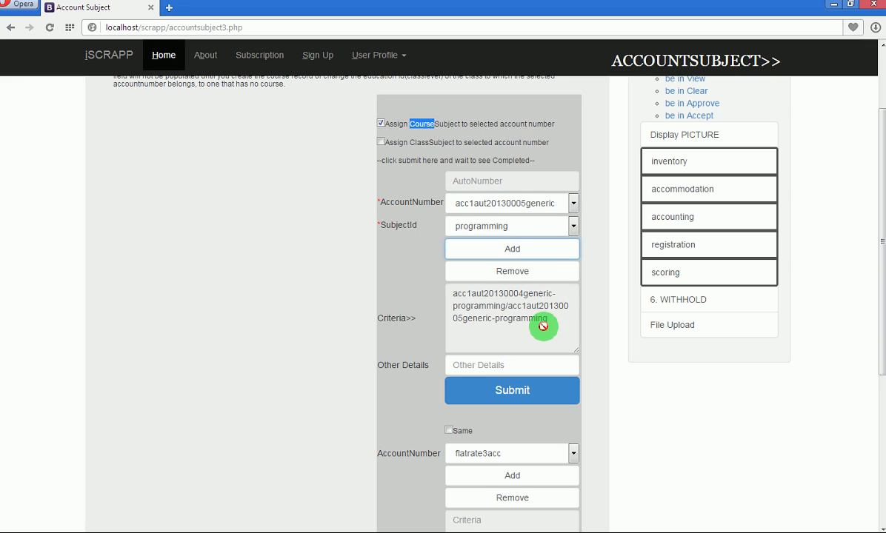
Review the combined entries, leave the second account as flatrate3acc, and submit the assignments.
{"action": "left_click", "coordinate": [489, 294]}
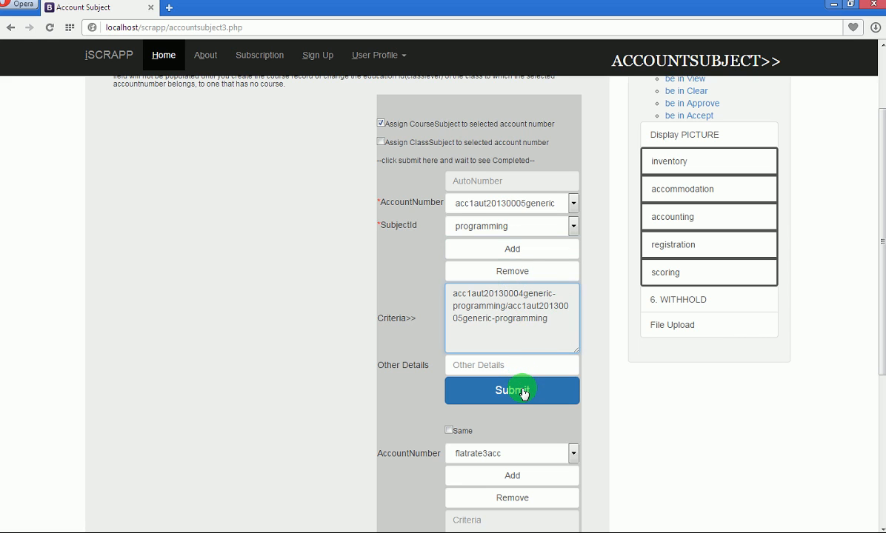
{"action": "left_click_drag", "start_coordinate": [882, 237], "coordinate": [882, 300]}
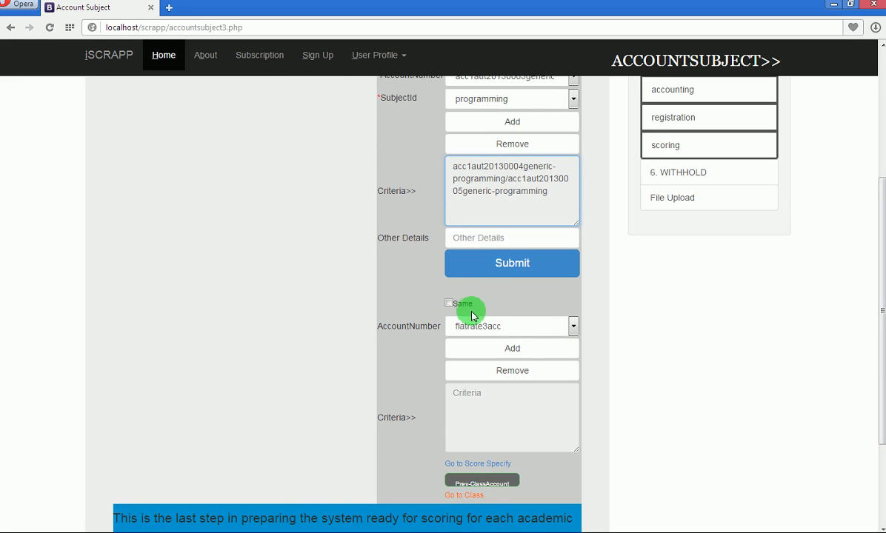
{"action": "left_click", "coordinate": [572, 326]}
{"action": "scroll", "coordinate": [575, 276], "scroll_direction": "down", "scroll_amount": 5}
{"action": "left_click_drag", "start_coordinate": [574, 274], "coordinate": [575, 300]}
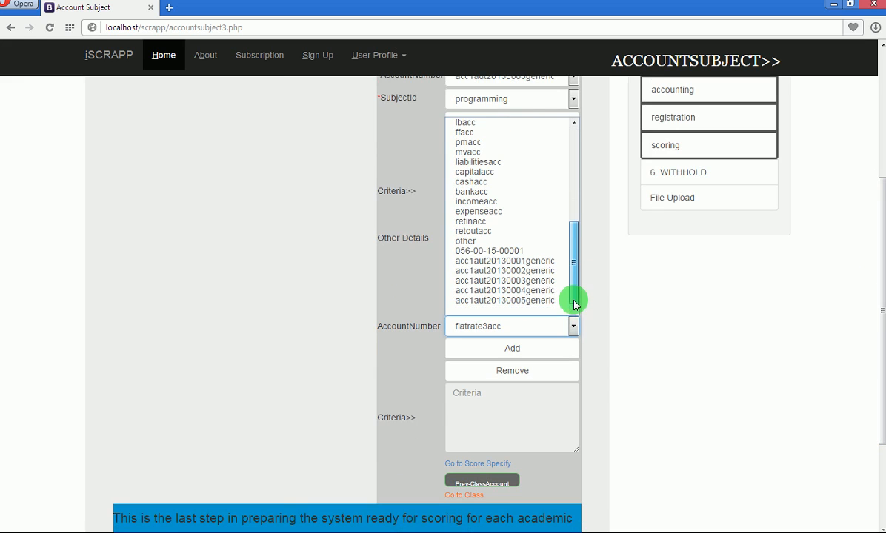
{"action": "left_click", "coordinate": [597, 297]}
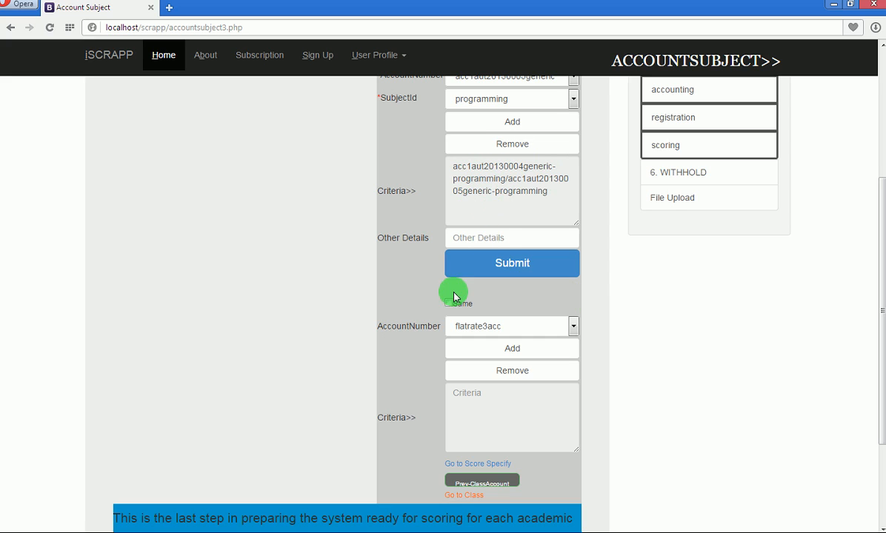
{"action": "left_click", "coordinate": [509, 265]}
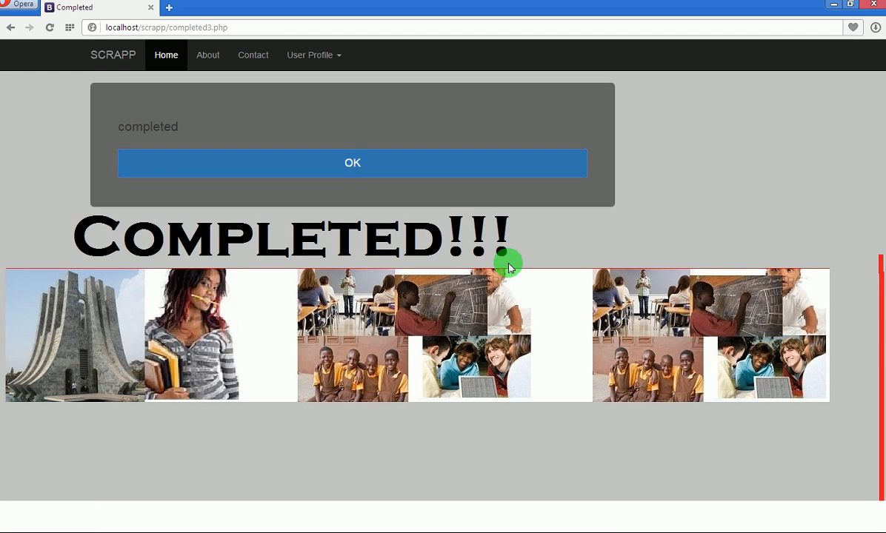
Dismiss the Completed message and look over the Account Subject form again.
{"action": "left_click", "coordinate": [353, 169]}
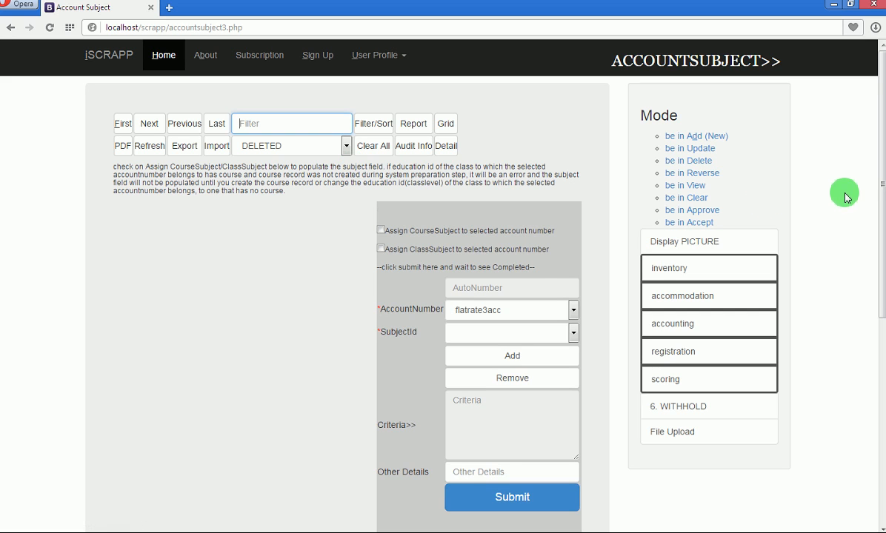
{"action": "left_click_drag", "start_coordinate": [877, 176], "coordinate": [870, 135]}
{"action": "left_click_drag", "start_coordinate": [878, 239], "coordinate": [882, 166]}
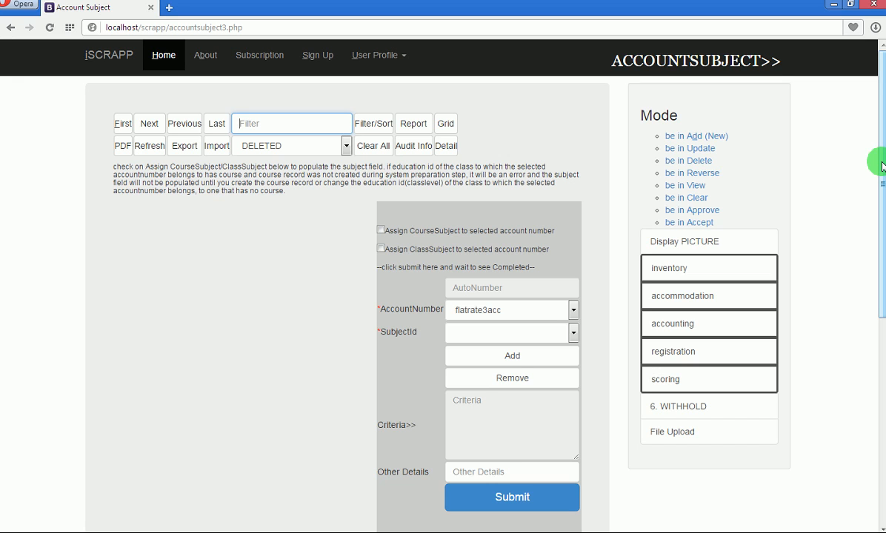
{"action": "left_click_drag", "start_coordinate": [882, 166], "coordinate": [872, 326]}
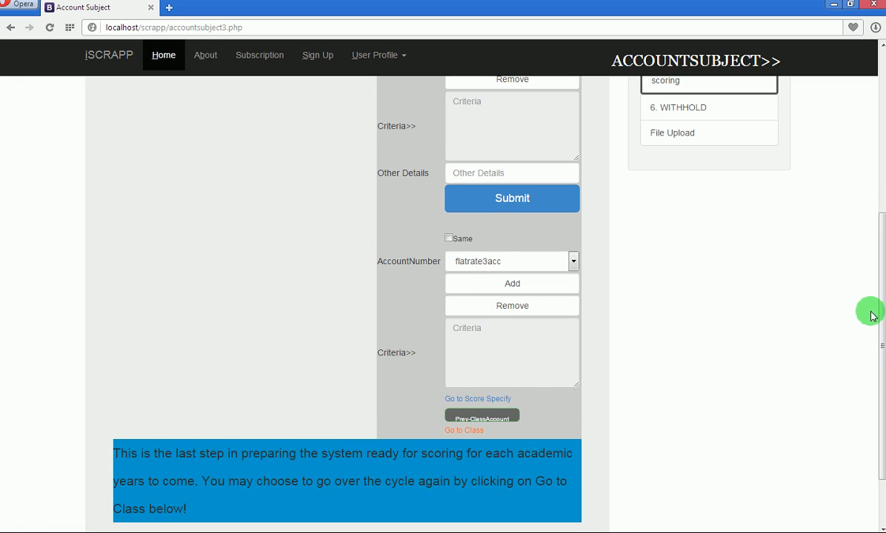
{"action": "left_click_drag", "start_coordinate": [872, 322], "coordinate": [877, 156]}
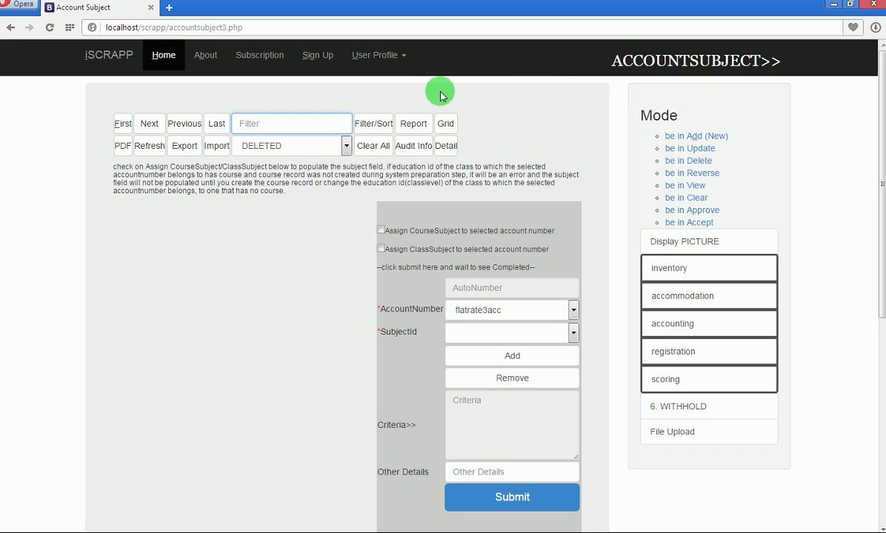
Go to Settings from the User Profile menu and choose SET1 for IT > Users.
{"action": "left_click", "coordinate": [402, 61]}
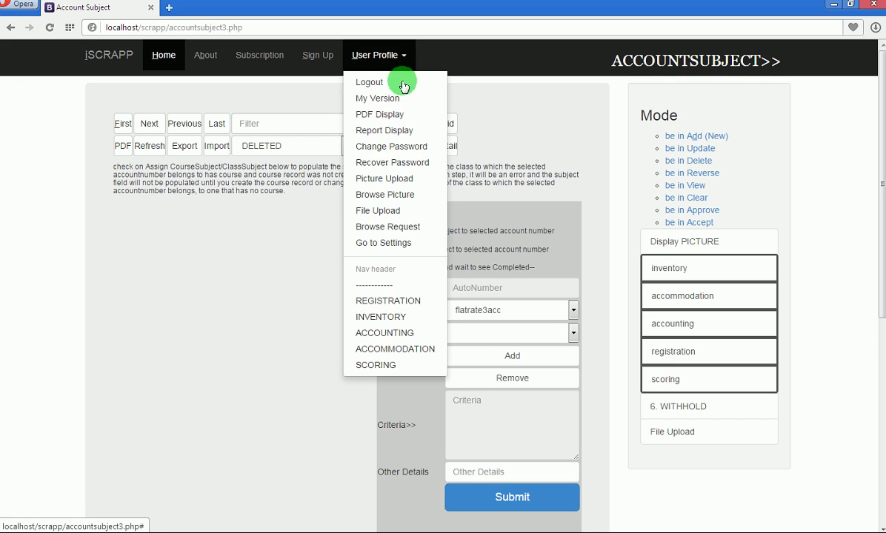
{"action": "left_click", "coordinate": [384, 245]}
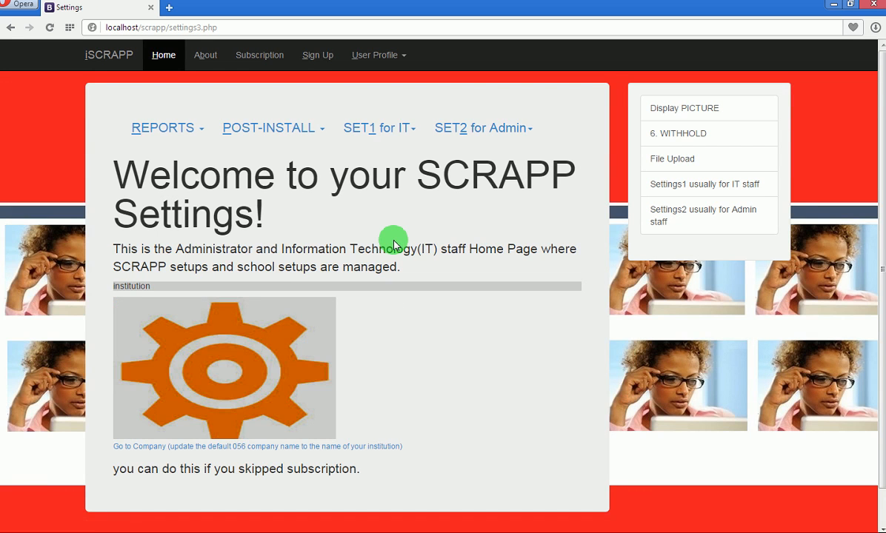
{"action": "left_click", "coordinate": [412, 130]}
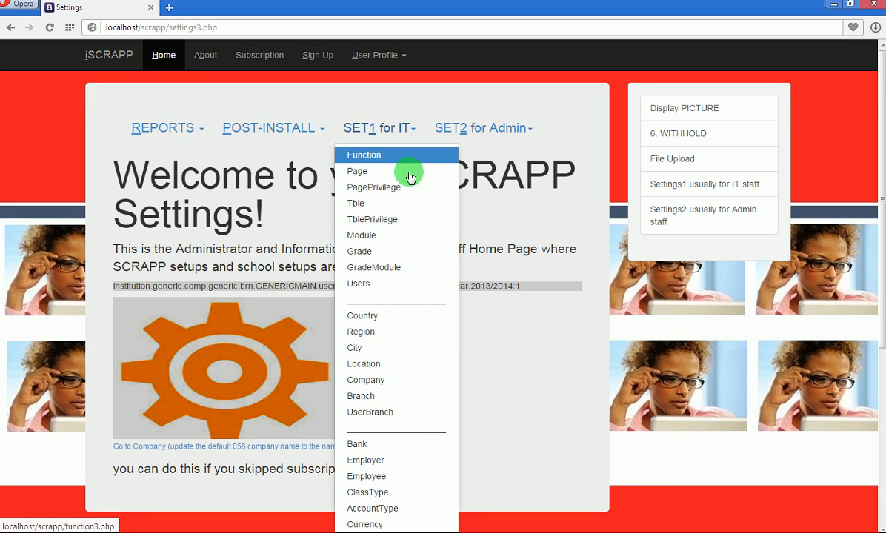
{"action": "left_click", "coordinate": [387, 284]}
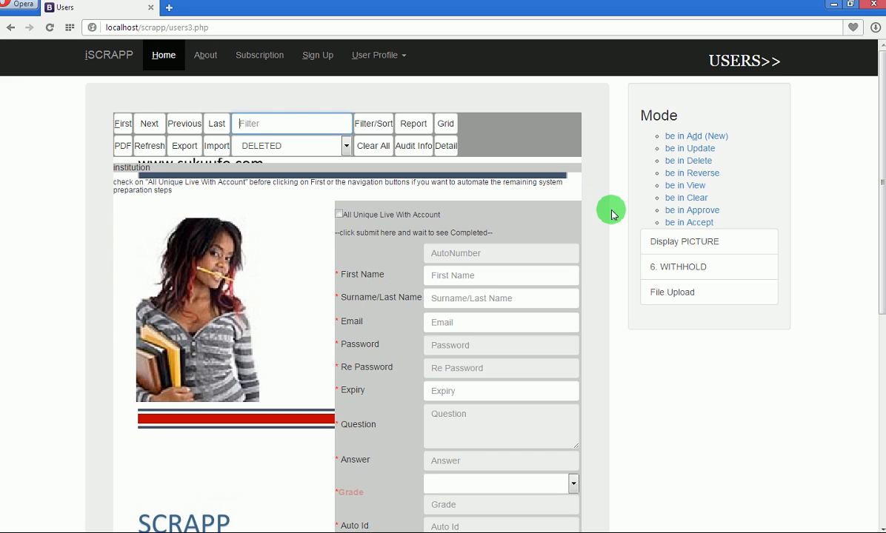
{"action": "left_click_drag", "start_coordinate": [882, 125], "coordinate": [882, 300]}
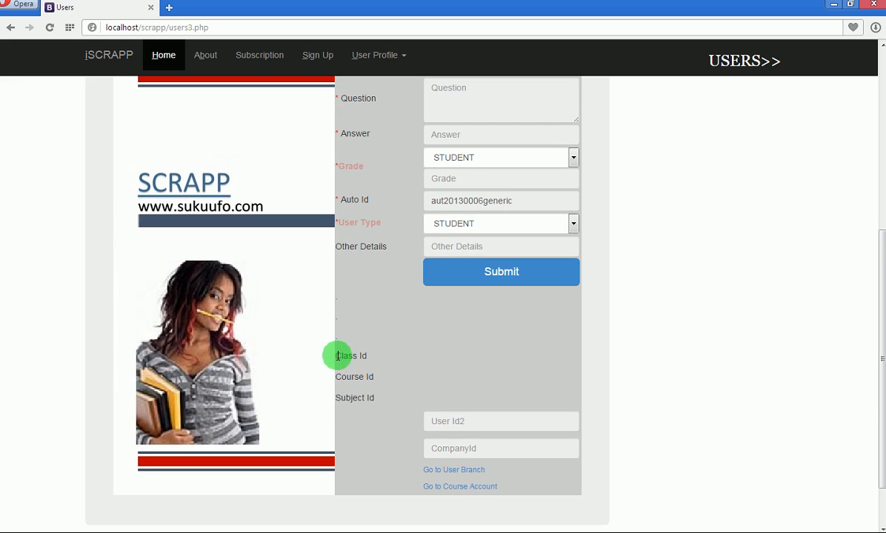
{"action": "left_click_drag", "start_coordinate": [366, 356], "coordinate": [335, 379]}
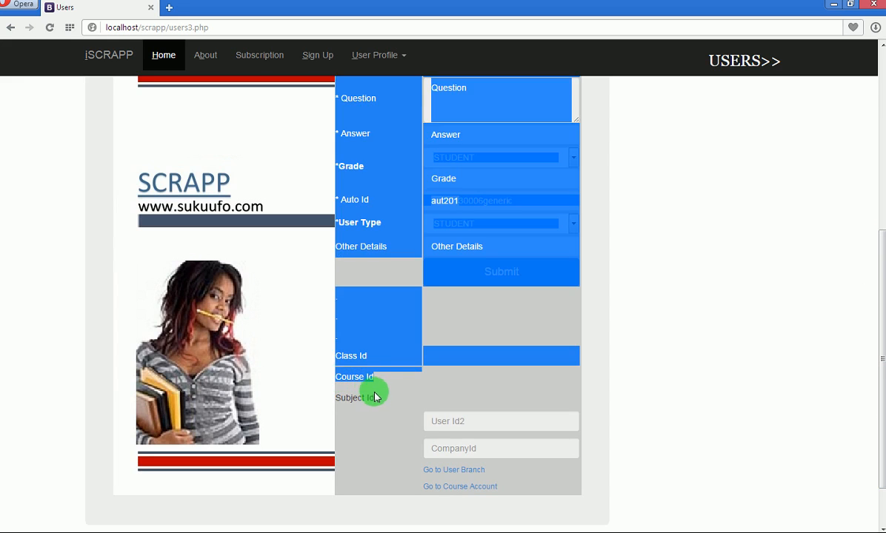
{"action": "left_click", "coordinate": [374, 391]}
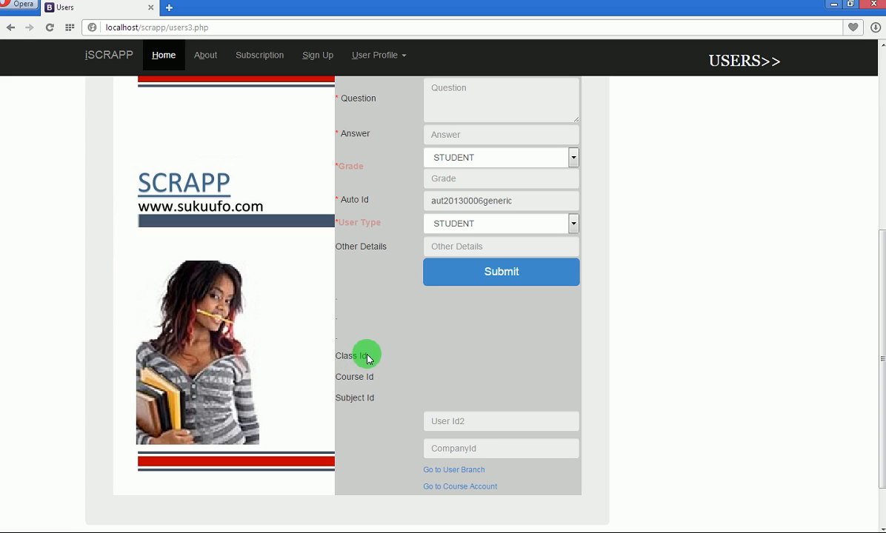
{"action": "left_click_drag", "start_coordinate": [373, 377], "coordinate": [336, 377]}
{"action": "left_click_drag", "start_coordinate": [375, 399], "coordinate": [337, 399]}
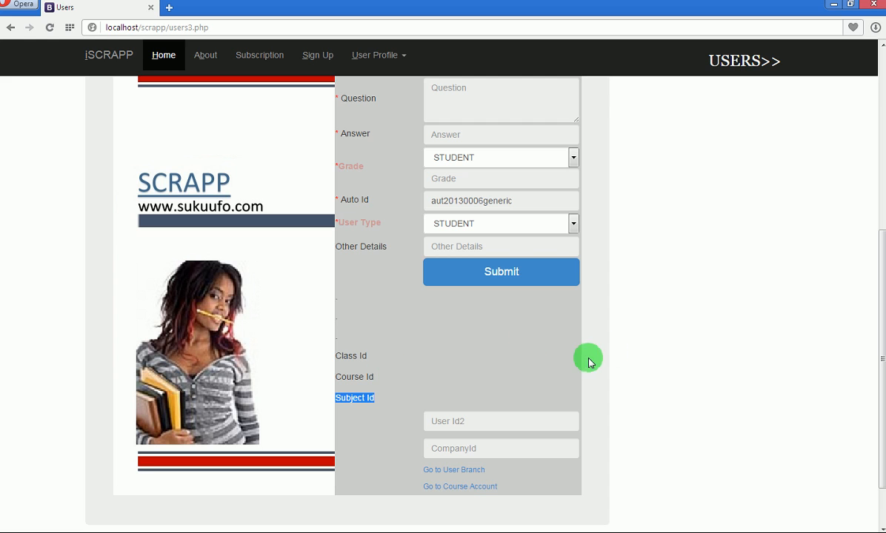
{"action": "left_click_drag", "start_coordinate": [880, 312], "coordinate": [881, 142]}
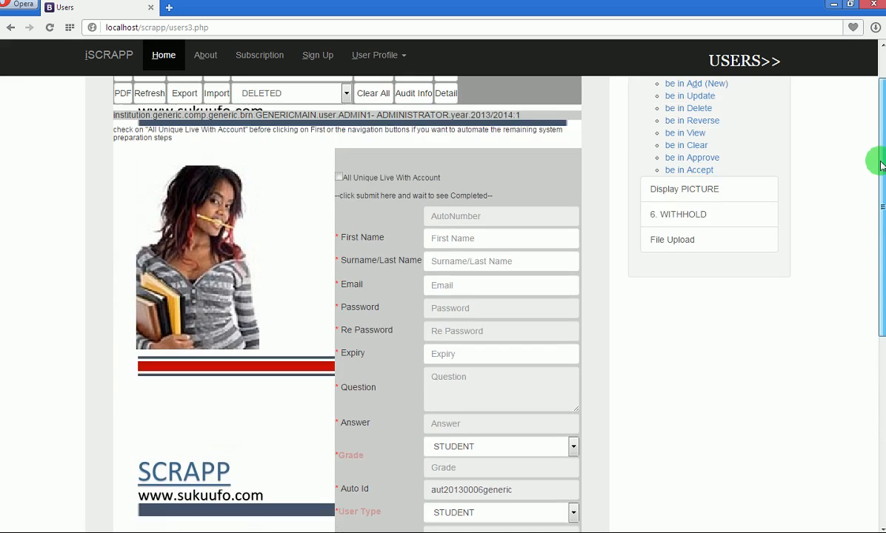
Tick All Unique Live With Account and switch the Users form into update mode.
{"action": "left_click", "coordinate": [339, 182]}
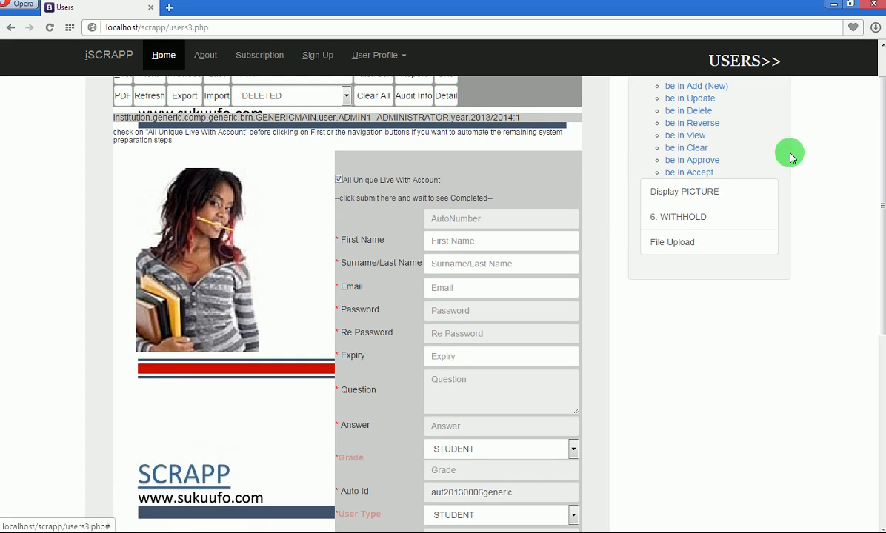
{"action": "left_click_drag", "start_coordinate": [880, 128], "coordinate": [882, 114]}
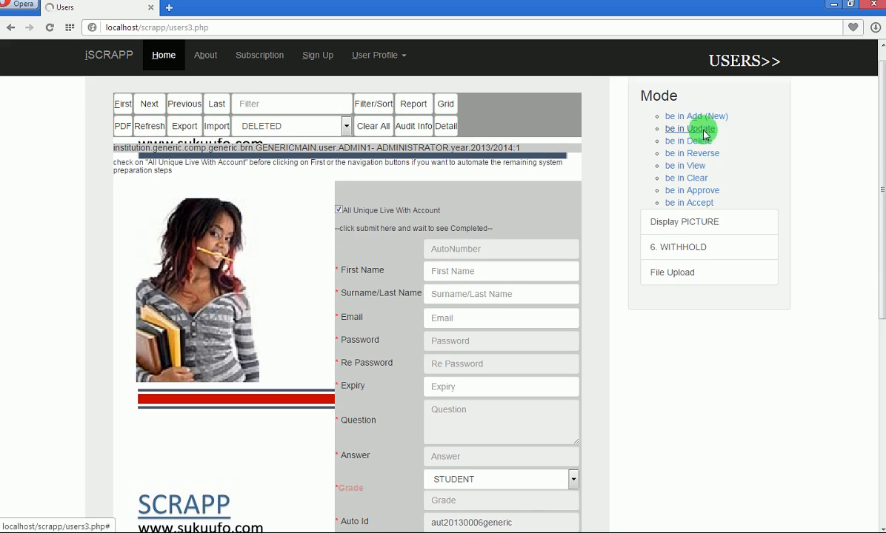
{"action": "left_click", "coordinate": [694, 127]}
{"action": "left_click", "coordinate": [535, 103]}
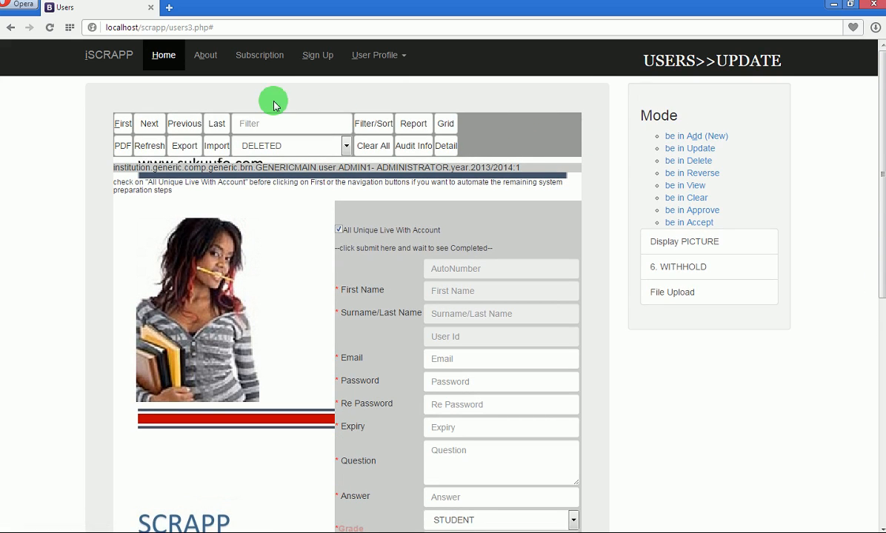
Load the first user record, number 19, and scroll through its details.
{"action": "left_click", "coordinate": [124, 127]}
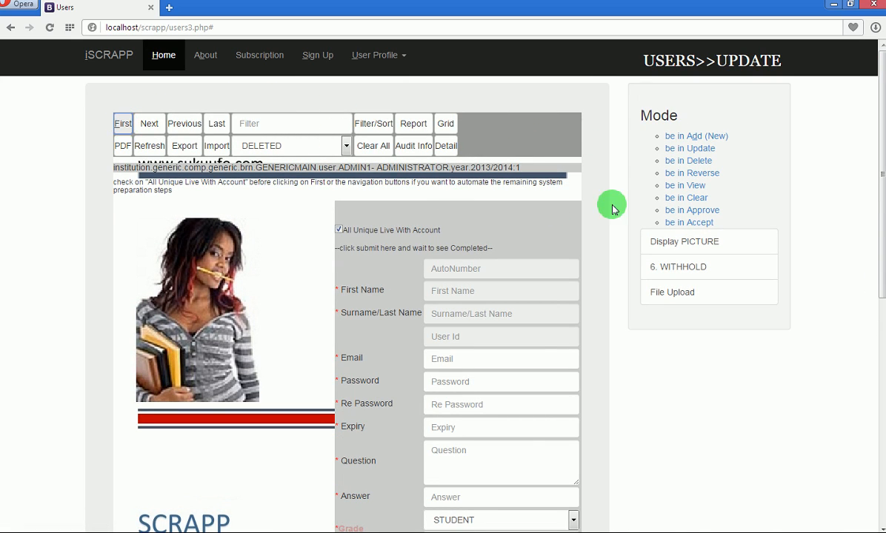
{"action": "left_click_drag", "start_coordinate": [881, 173], "coordinate": [791, 355]}
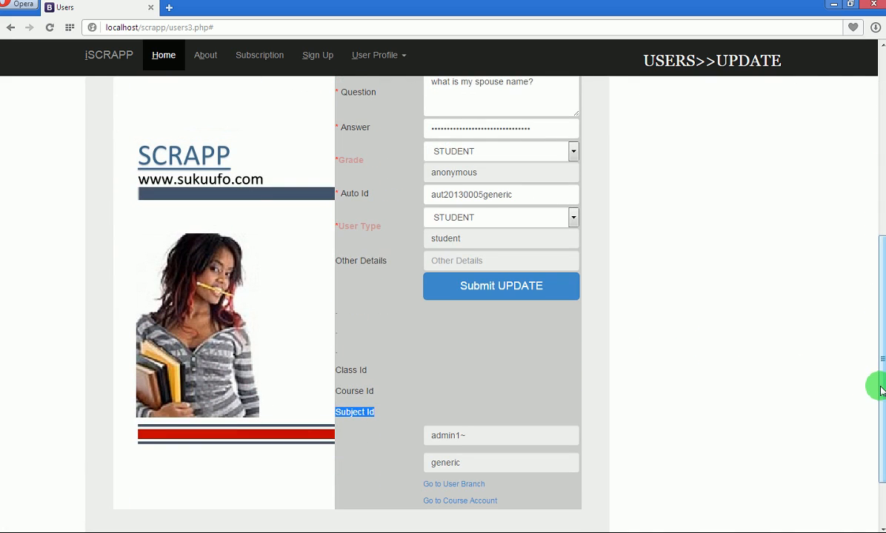
{"action": "left_click_drag", "start_coordinate": [878, 384], "coordinate": [878, 368]}
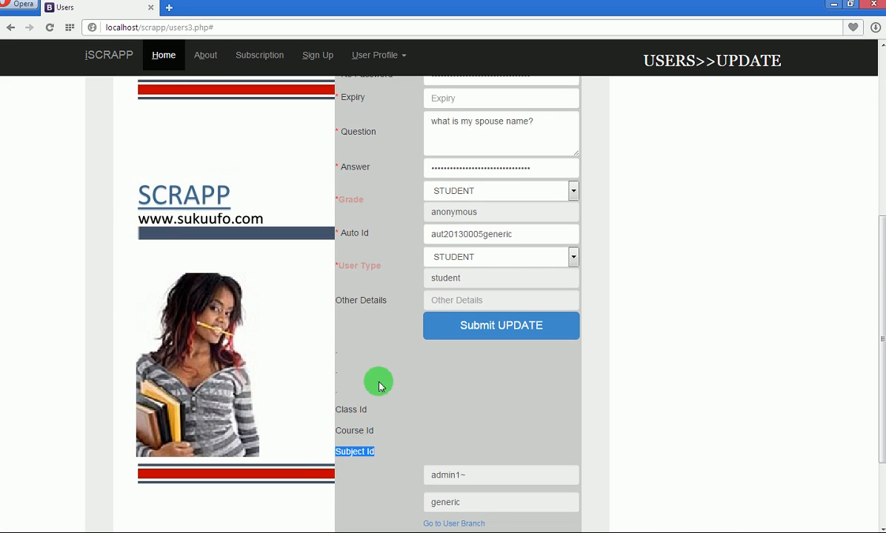
{"action": "left_click_drag", "start_coordinate": [878, 345], "coordinate": [882, 154]}
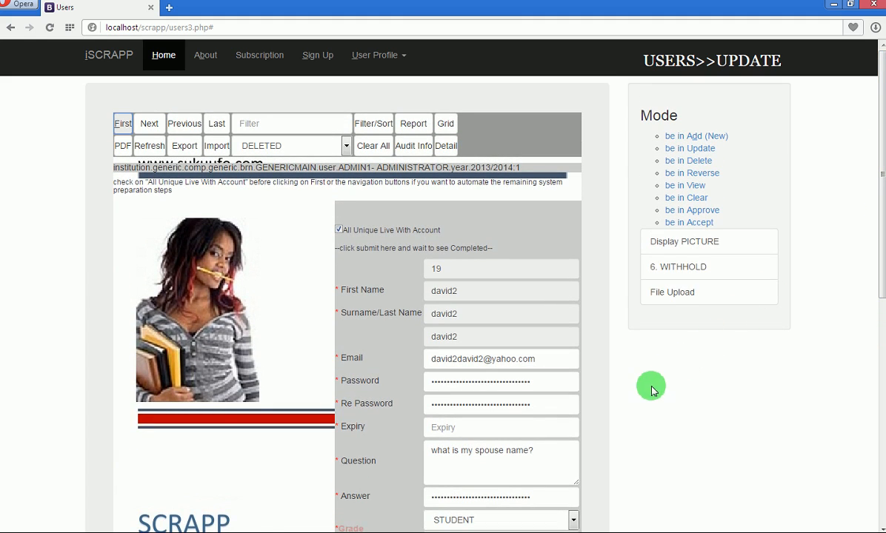
{"action": "left_click", "coordinate": [612, 304]}
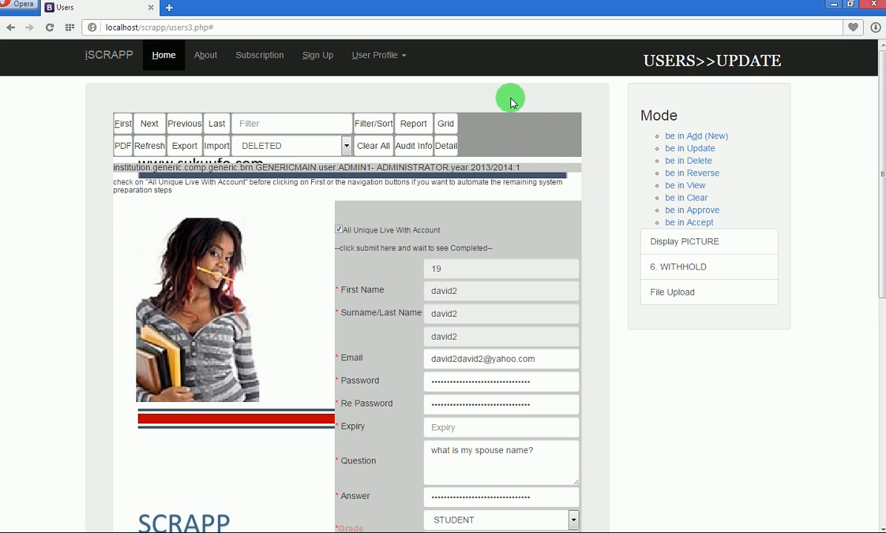
Log out via User Profile > Logout and acknowledge the Completed page.
{"action": "left_click", "coordinate": [403, 61]}
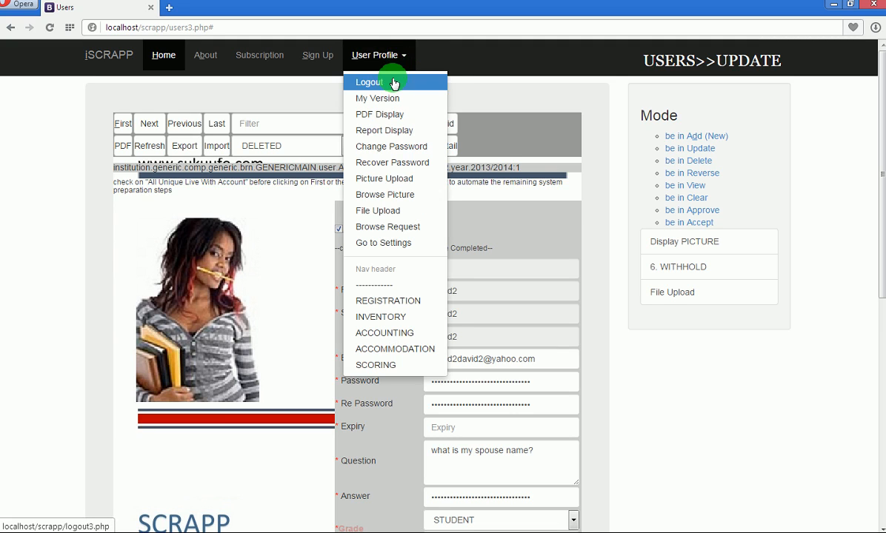
{"action": "left_click", "coordinate": [395, 81]}
{"action": "left_click", "coordinate": [147, 154]}
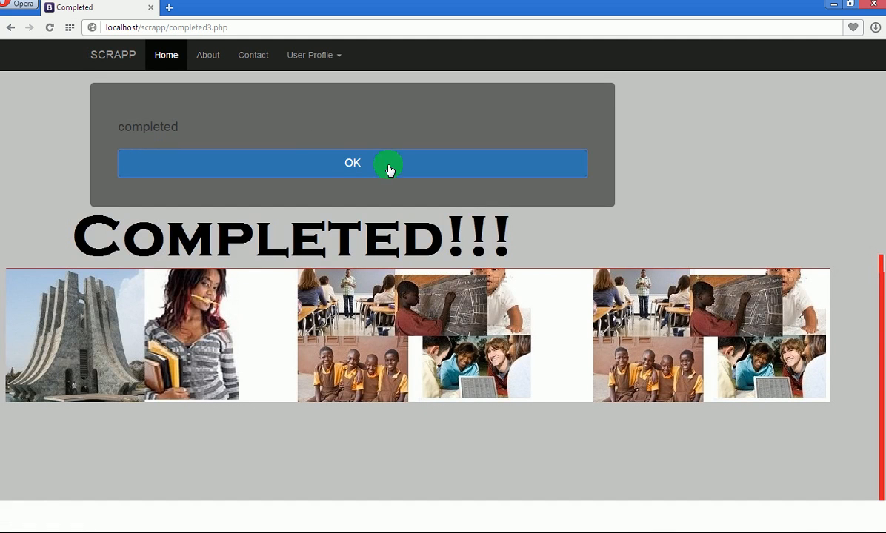
{"action": "left_click", "coordinate": [375, 169]}
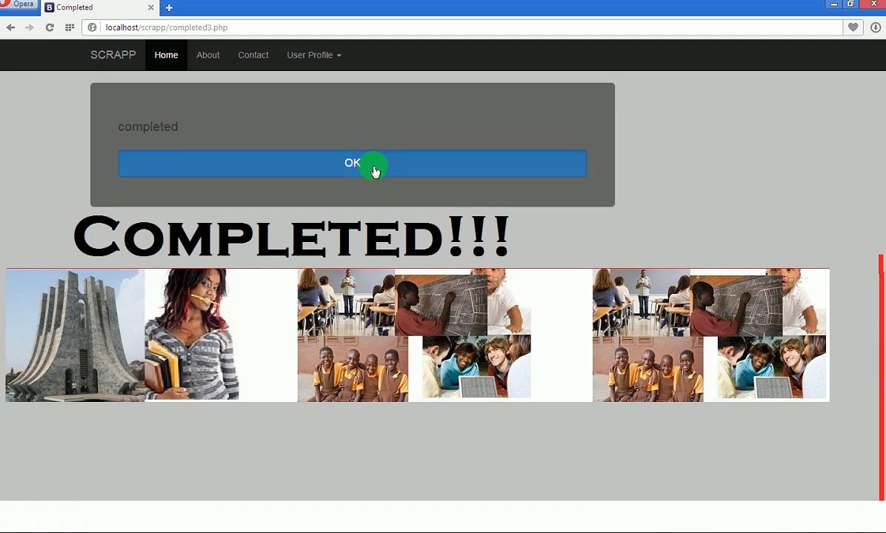